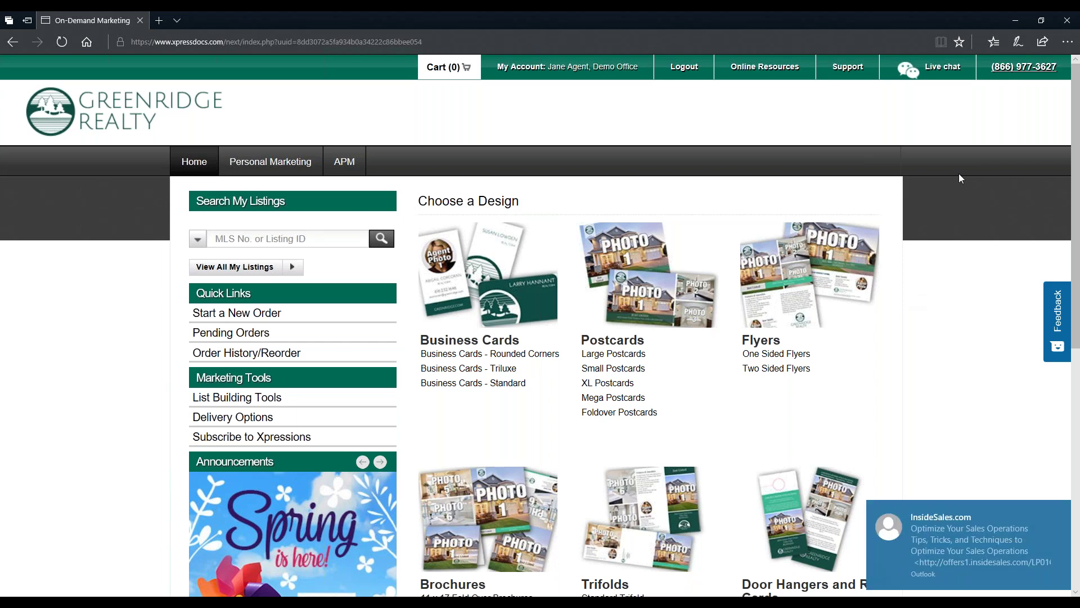
Step: Open the account settings page and review its general, contact, shipping address and headshot sections
{"action": "left_click", "coordinate": [569, 48]}
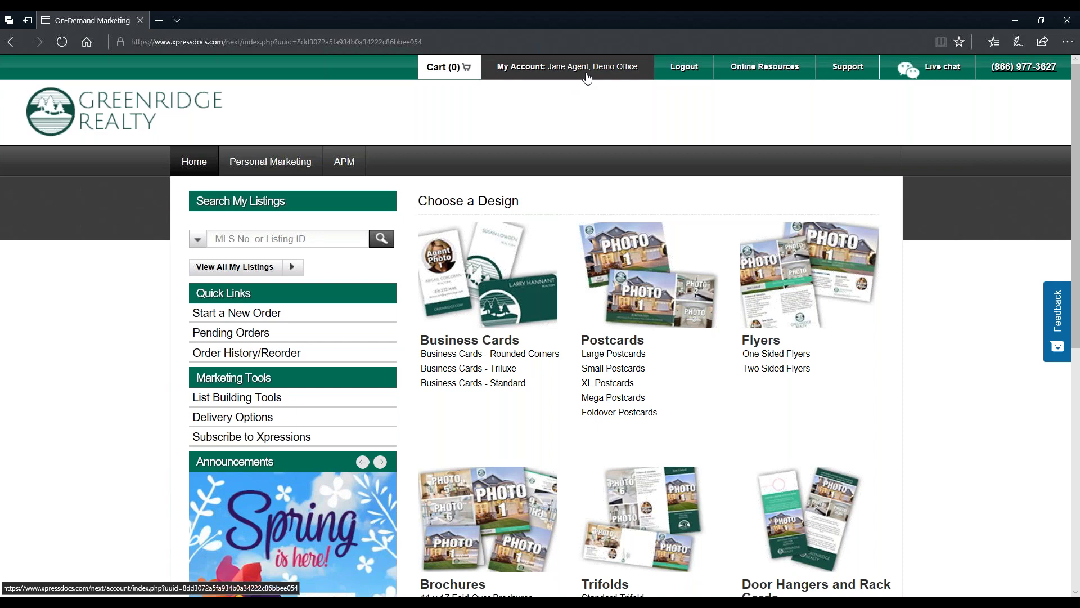
{"action": "left_click", "coordinate": [587, 78]}
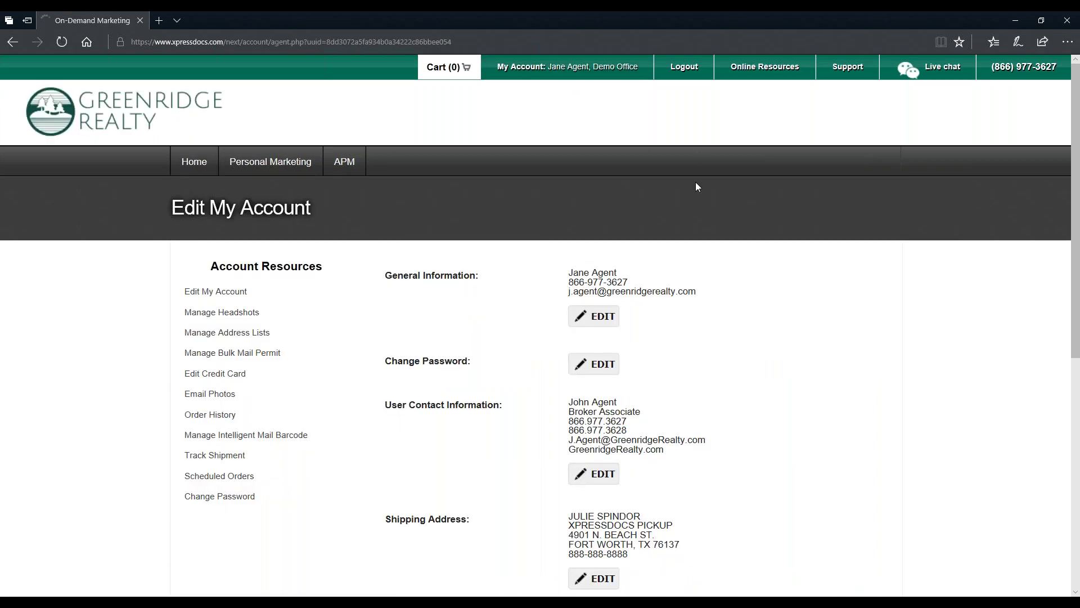
{"action": "scroll", "coordinate": [671, 204], "scroll_direction": "down", "scroll_amount": 2}
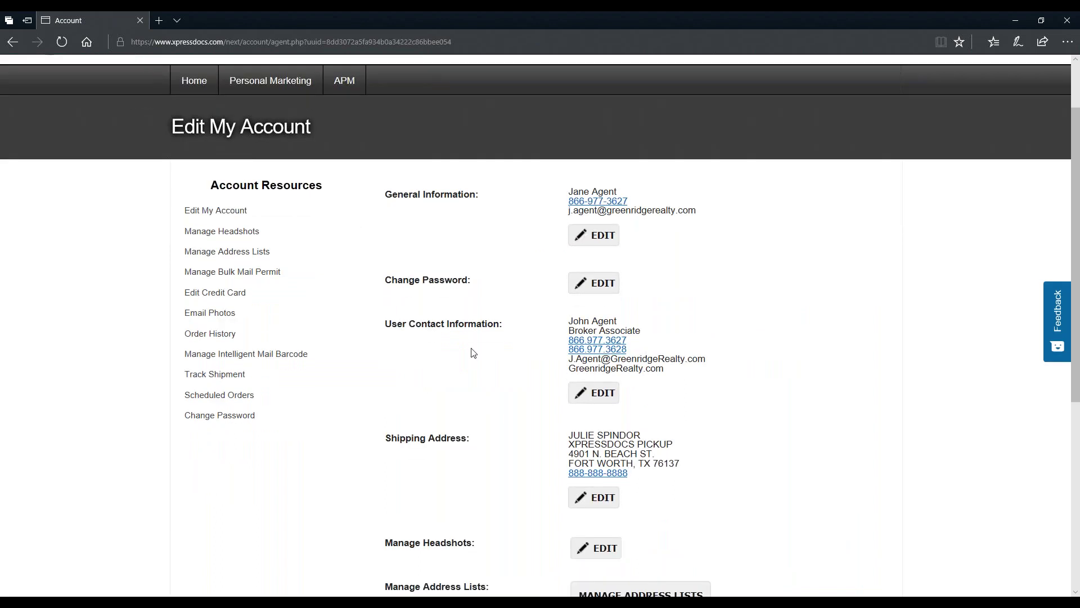
{"action": "scroll", "coordinate": [697, 326], "scroll_direction": "down", "scroll_amount": 2}
{"action": "scroll", "coordinate": [690, 360], "scroll_direction": "up", "scroll_amount": 4}
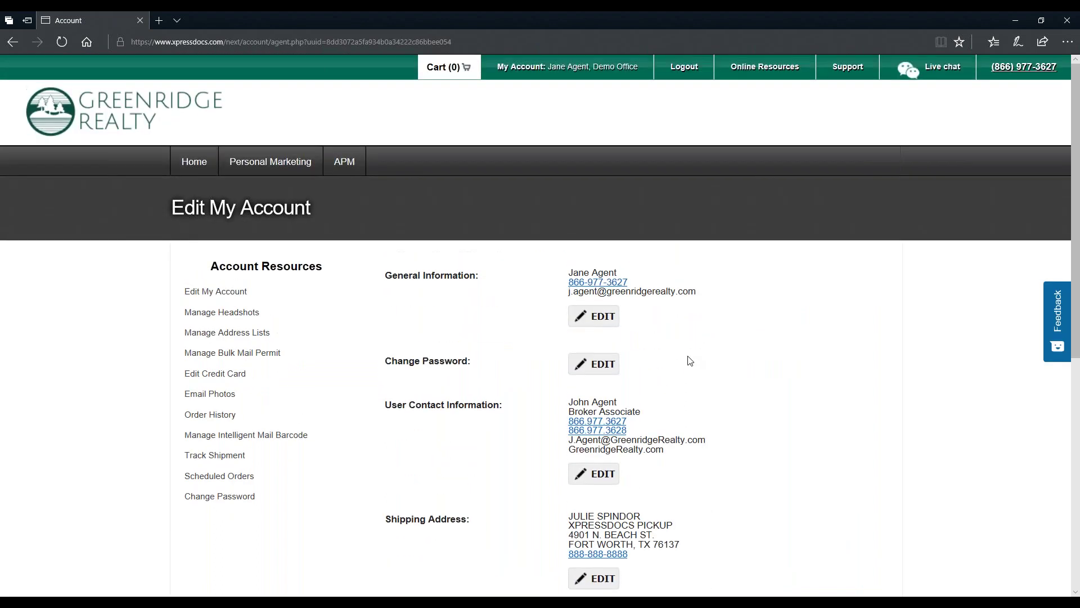
Step: Return to the home page and look through the full range of design categories down to Personal Marketing
{"action": "left_click", "coordinate": [200, 173]}
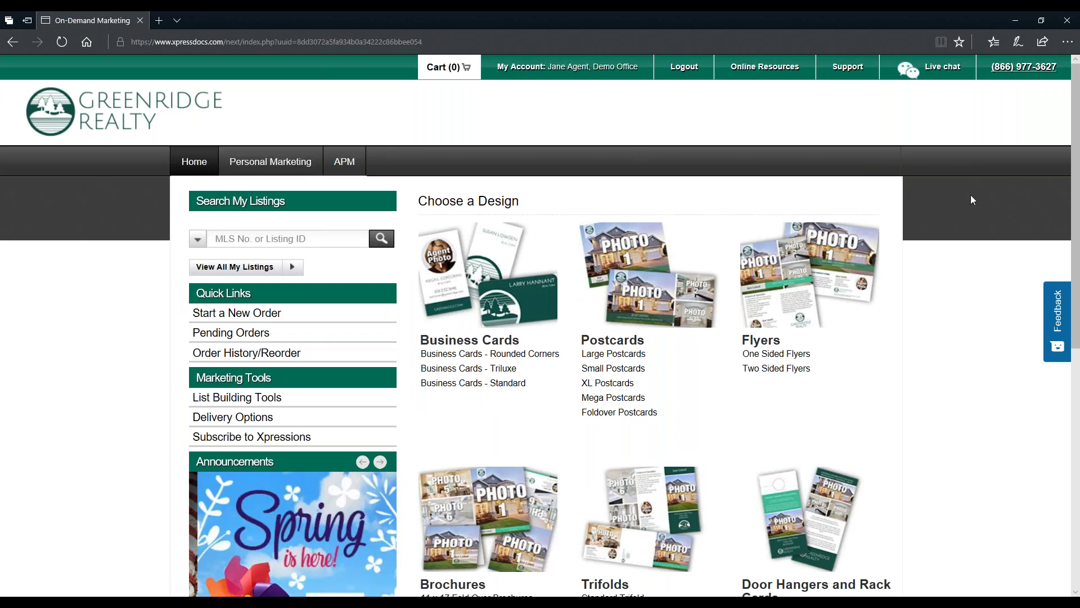
{"action": "scroll", "coordinate": [972, 196], "scroll_direction": "down", "scroll_amount": 5}
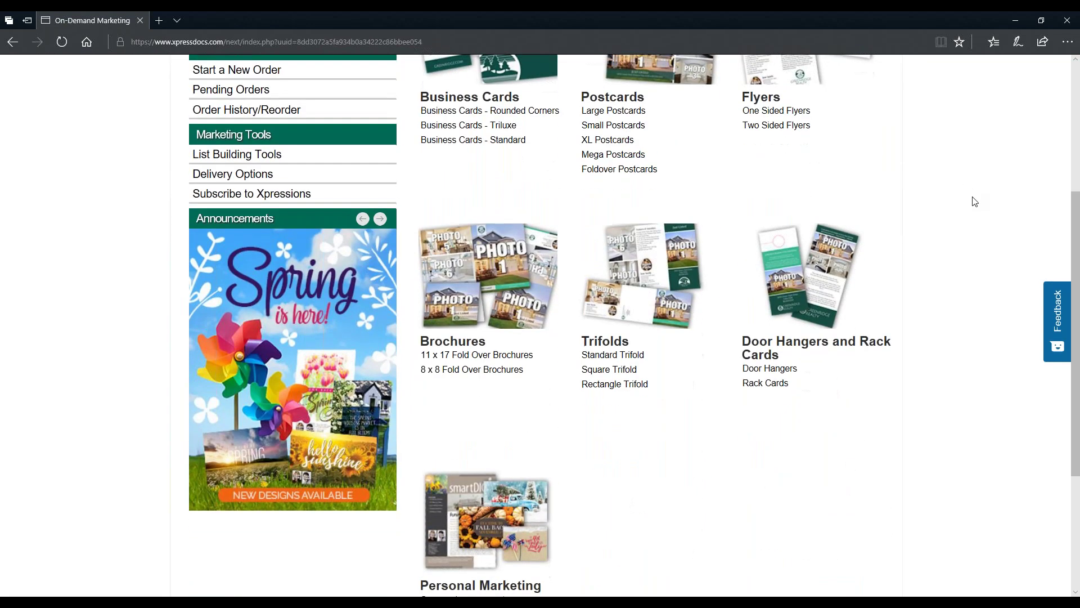
{"action": "scroll", "coordinate": [974, 201], "scroll_direction": "up", "scroll_amount": 5}
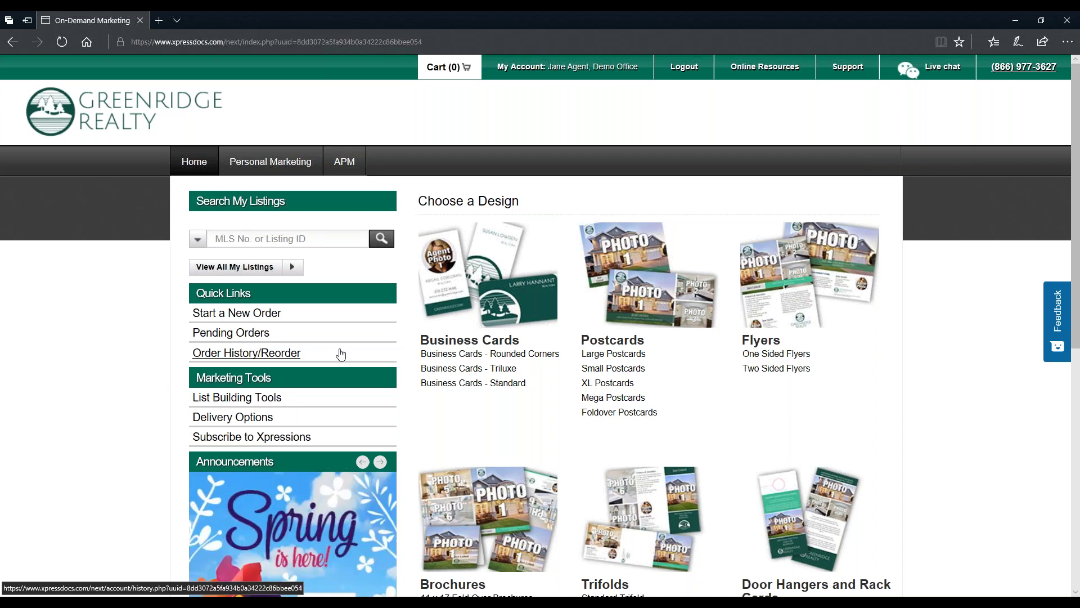
Step: Open the pending orders and review the list of unfinished orders with their edit and delete options
{"action": "left_click", "coordinate": [257, 337]}
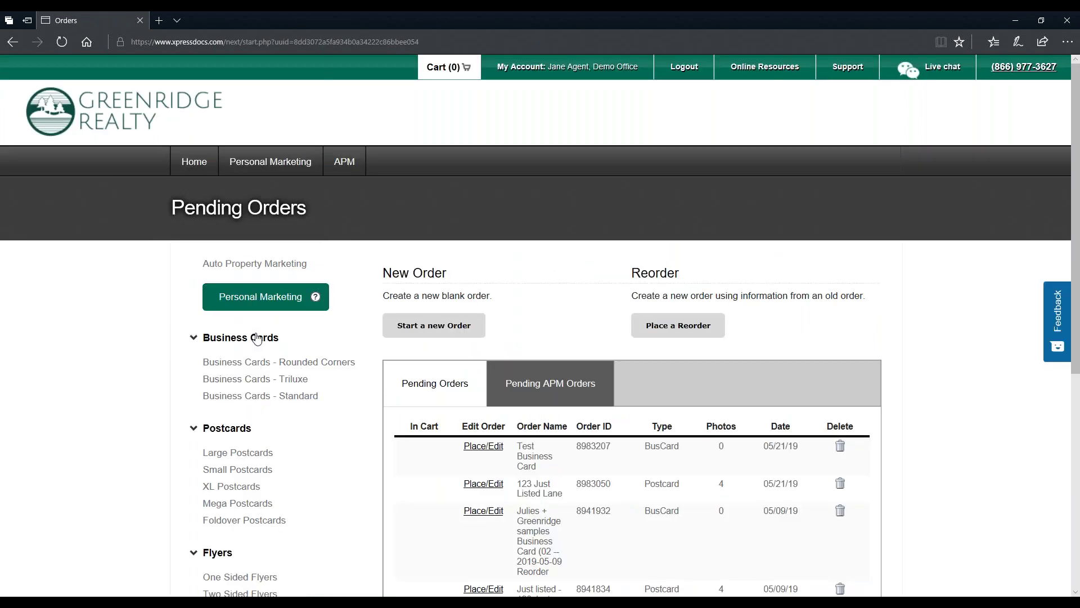
{"action": "scroll", "coordinate": [870, 374], "scroll_direction": "down", "scroll_amount": 2}
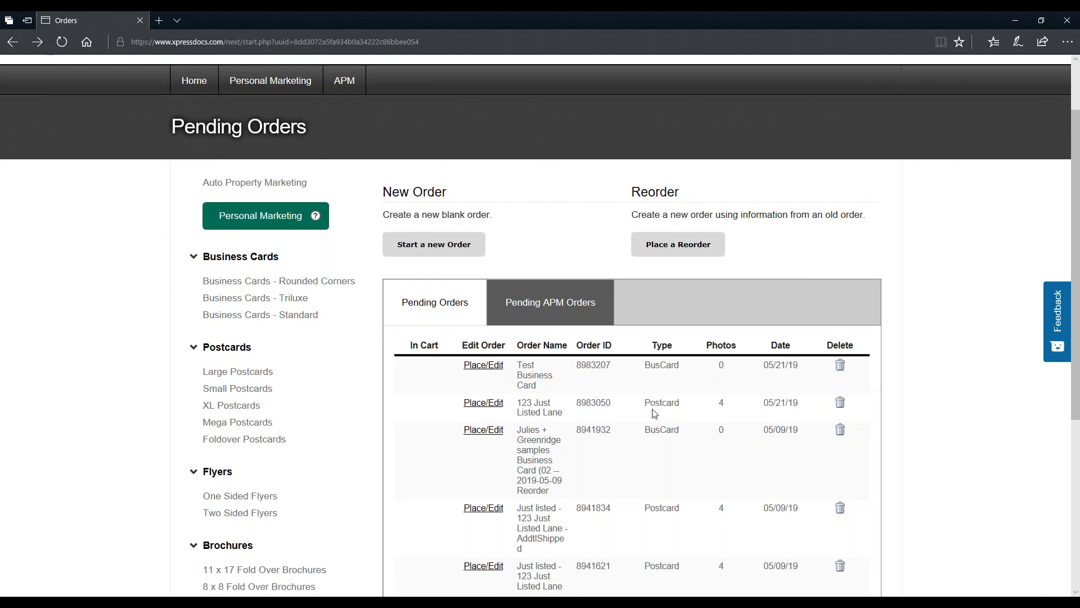
{"action": "scroll", "coordinate": [656, 414], "scroll_direction": "down", "scroll_amount": 2}
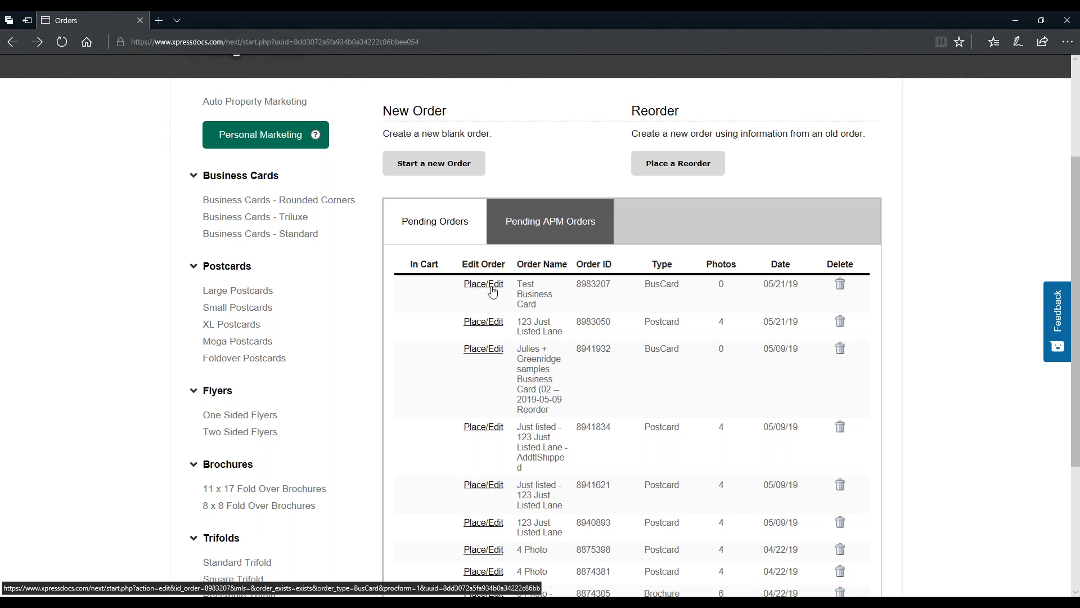
{"action": "scroll", "coordinate": [498, 283], "scroll_direction": "up", "scroll_amount": 2}
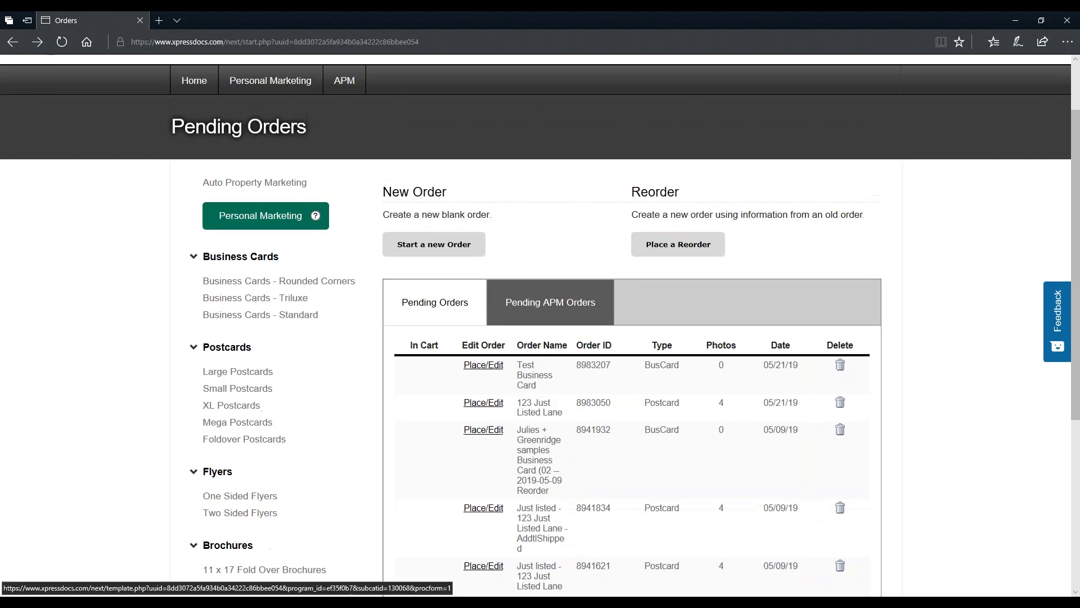
Step: Open the order history from the home page and expand the business card order's details to review its templates, shipping and charges
{"action": "left_click", "coordinate": [194, 81]}
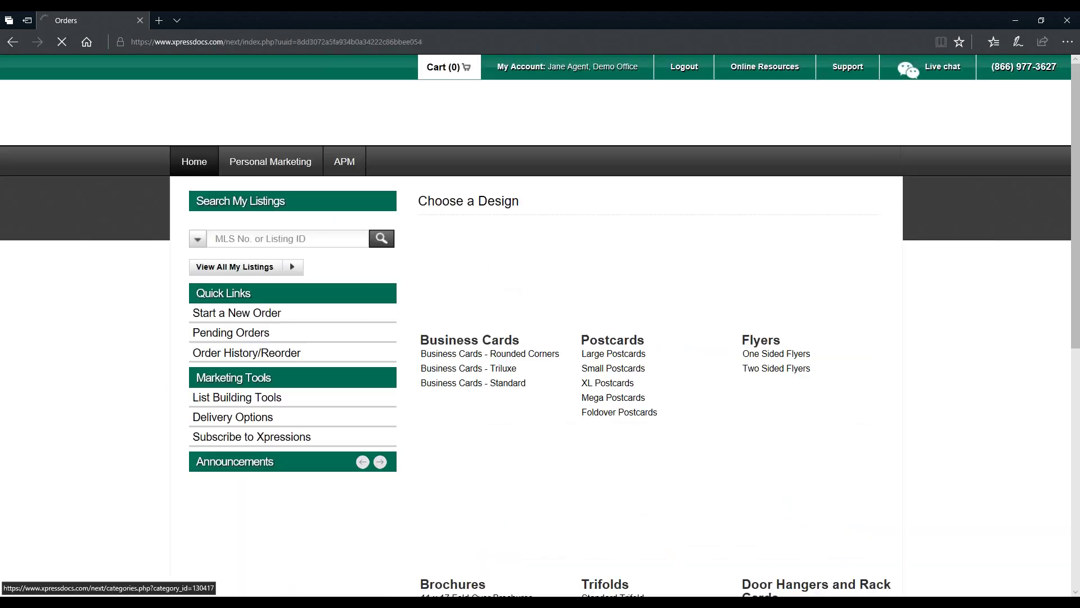
{"action": "left_click", "coordinate": [288, 354]}
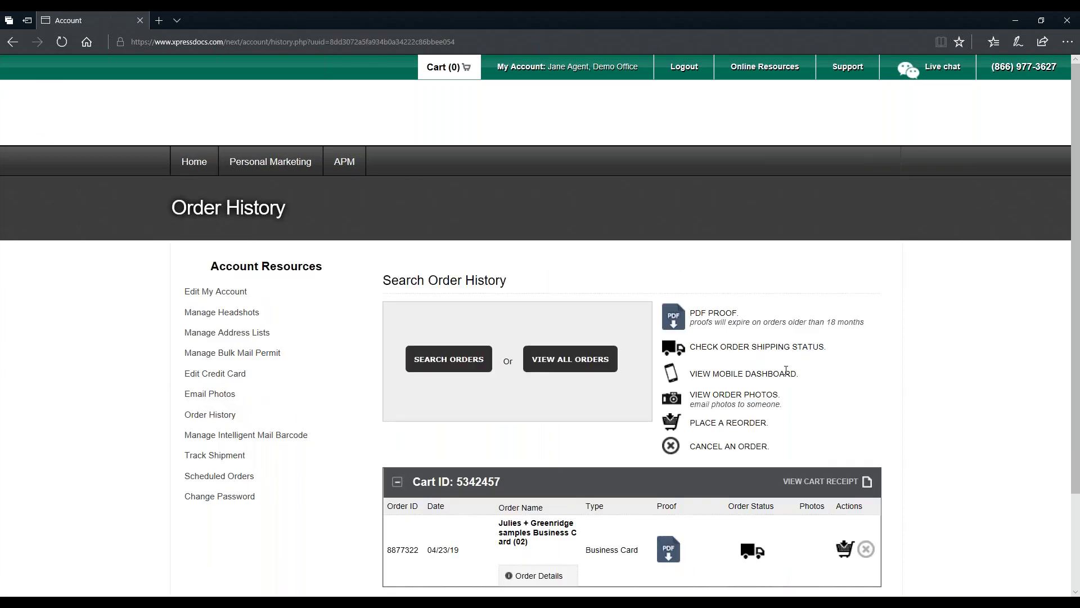
{"action": "scroll", "coordinate": [1044, 363], "scroll_direction": "down", "scroll_amount": 3}
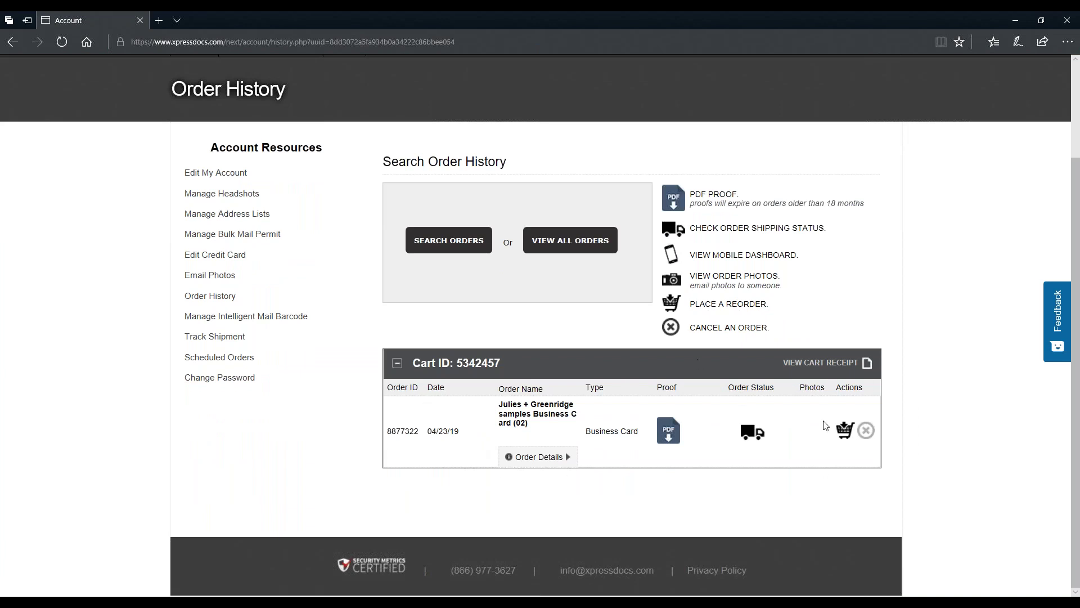
{"action": "left_click", "coordinate": [563, 454]}
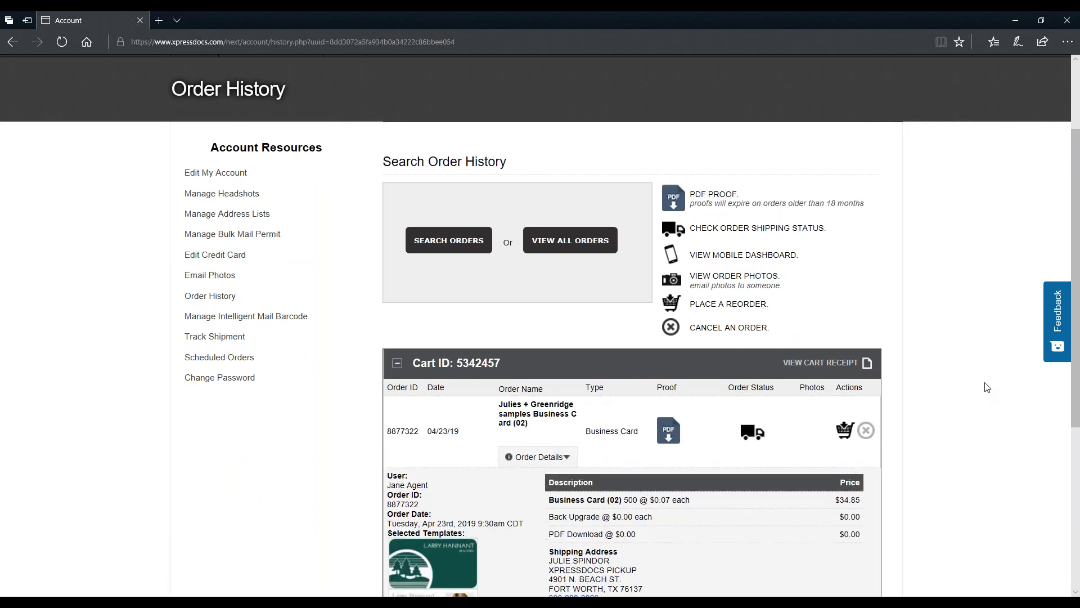
{"action": "scroll", "coordinate": [986, 385], "scroll_direction": "down", "scroll_amount": 3}
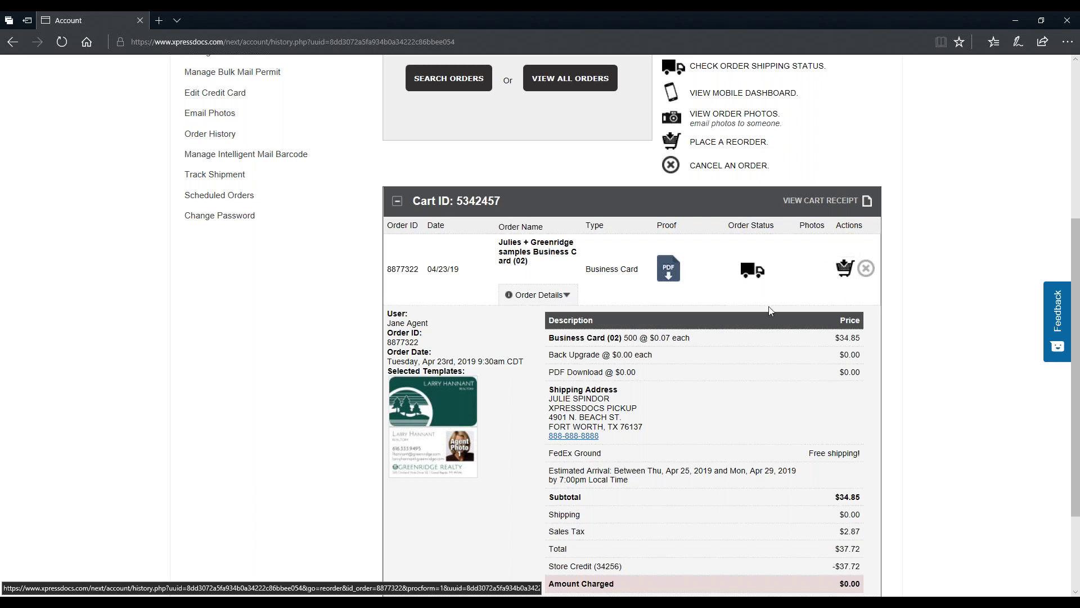
{"action": "scroll", "coordinate": [682, 510], "scroll_direction": "down", "scroll_amount": 2}
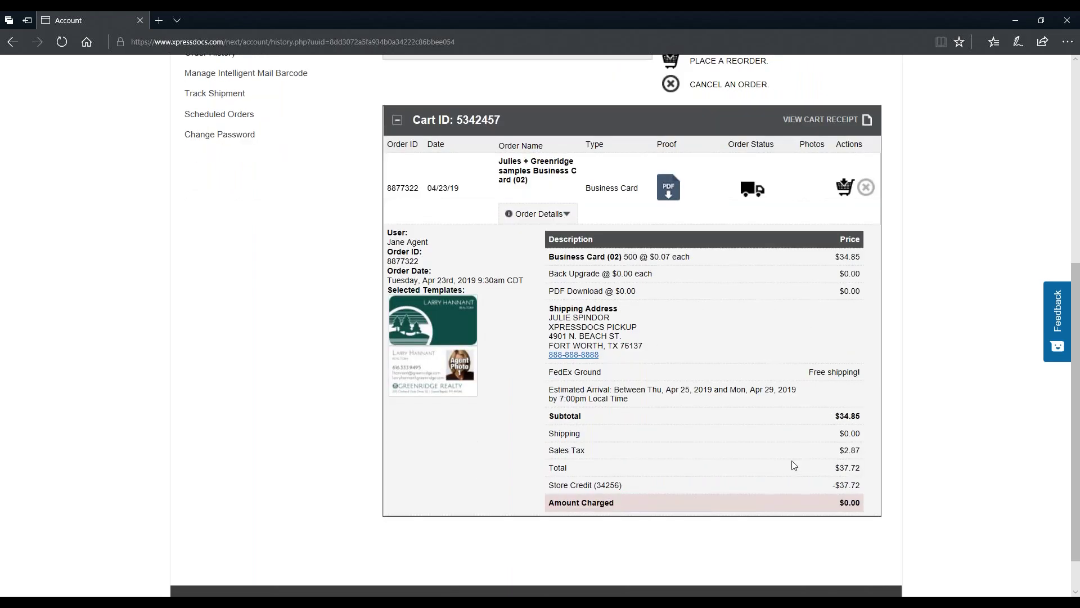
{"action": "scroll", "coordinate": [793, 465], "scroll_direction": "up", "scroll_amount": 2}
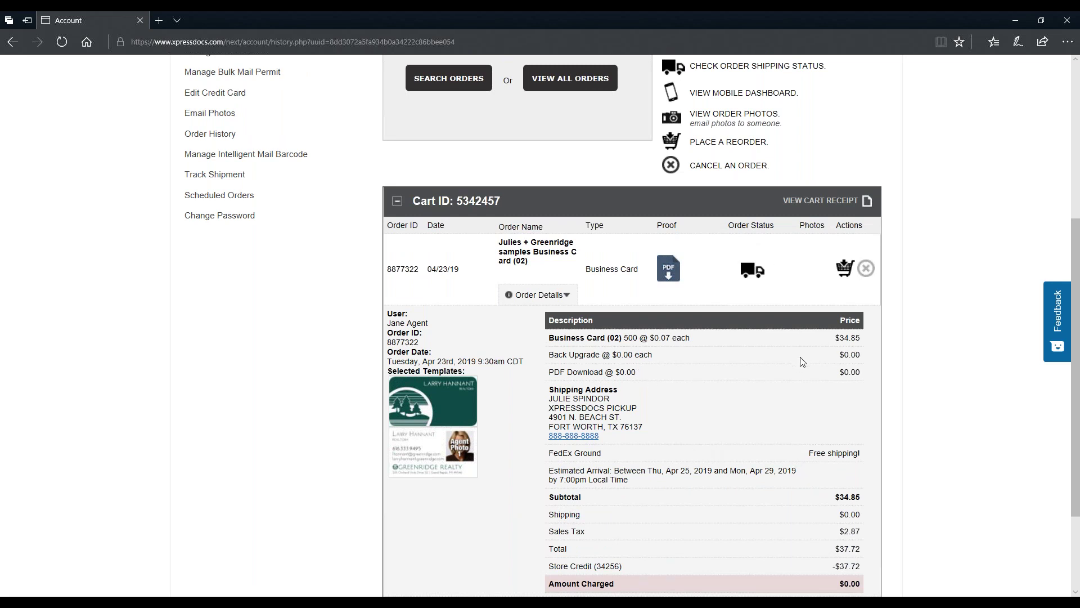
{"action": "scroll", "coordinate": [800, 367], "scroll_direction": "up", "scroll_amount": 3}
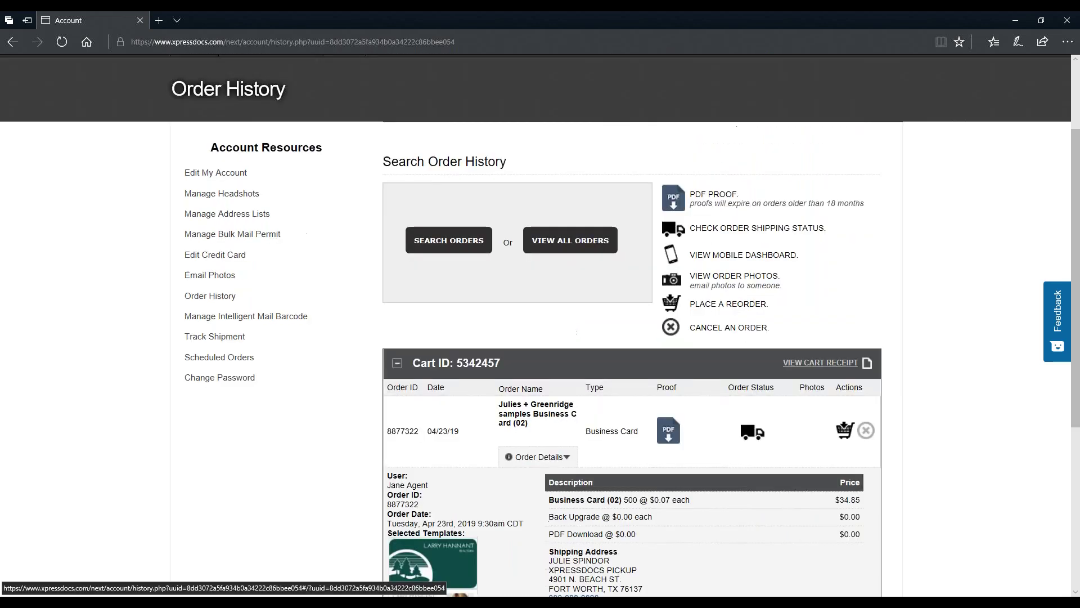
Step: Display the order history search form and examine its available search fields
{"action": "left_click", "coordinate": [455, 242]}
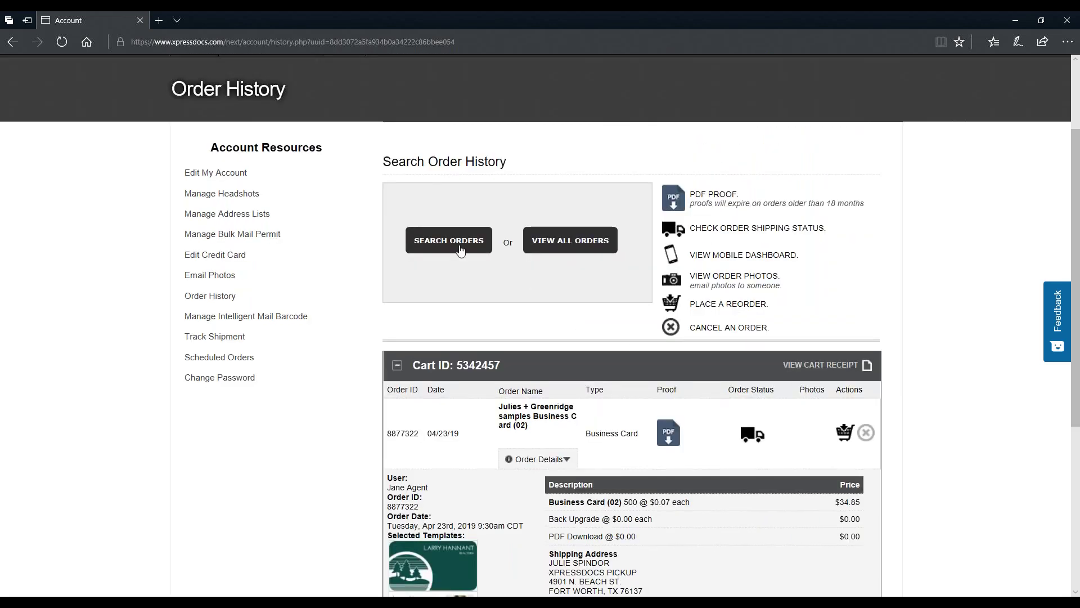
{"action": "scroll", "coordinate": [749, 366], "scroll_direction": "down", "scroll_amount": 1}
{"action": "scroll", "coordinate": [756, 369], "scroll_direction": "down", "scroll_amount": 1}
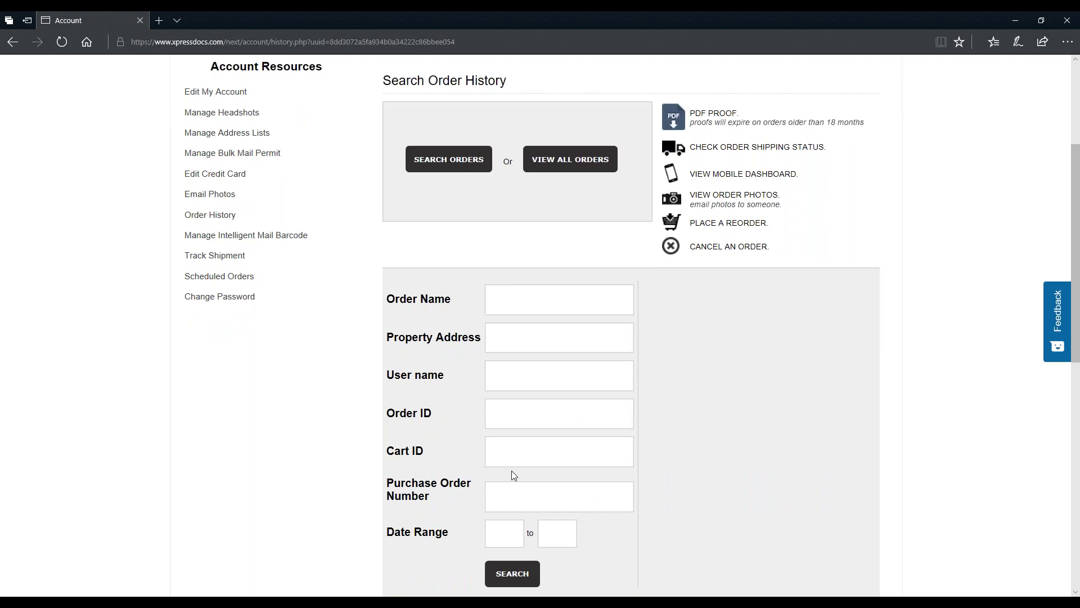
Step: Go back to the home page and look over the business card, postcard and flyer product options
{"action": "left_click", "coordinate": [200, 133]}
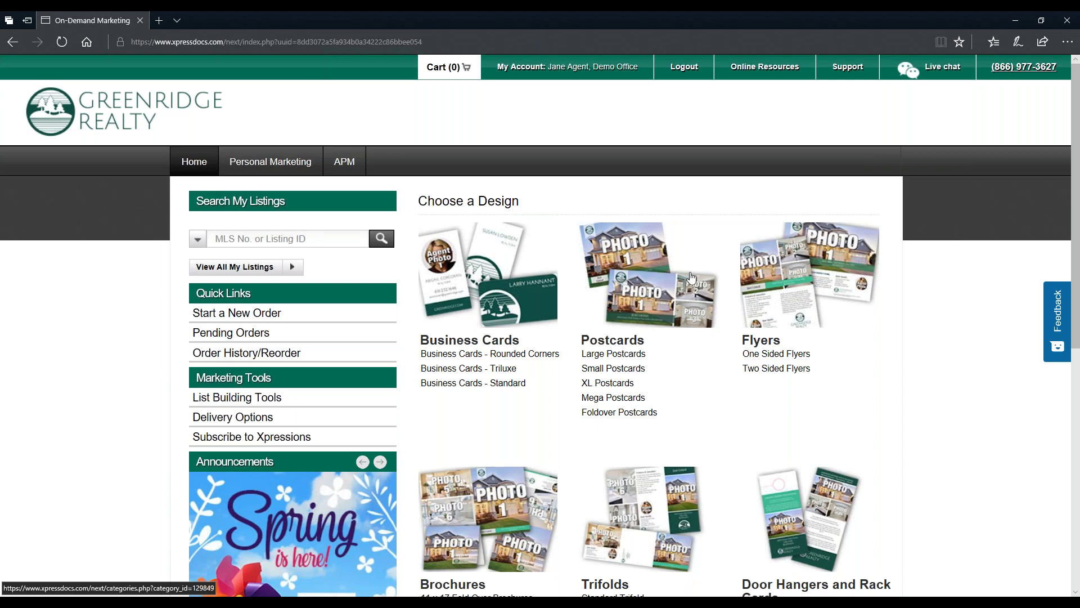
{"action": "scroll", "coordinate": [887, 323], "scroll_direction": "down", "scroll_amount": 1}
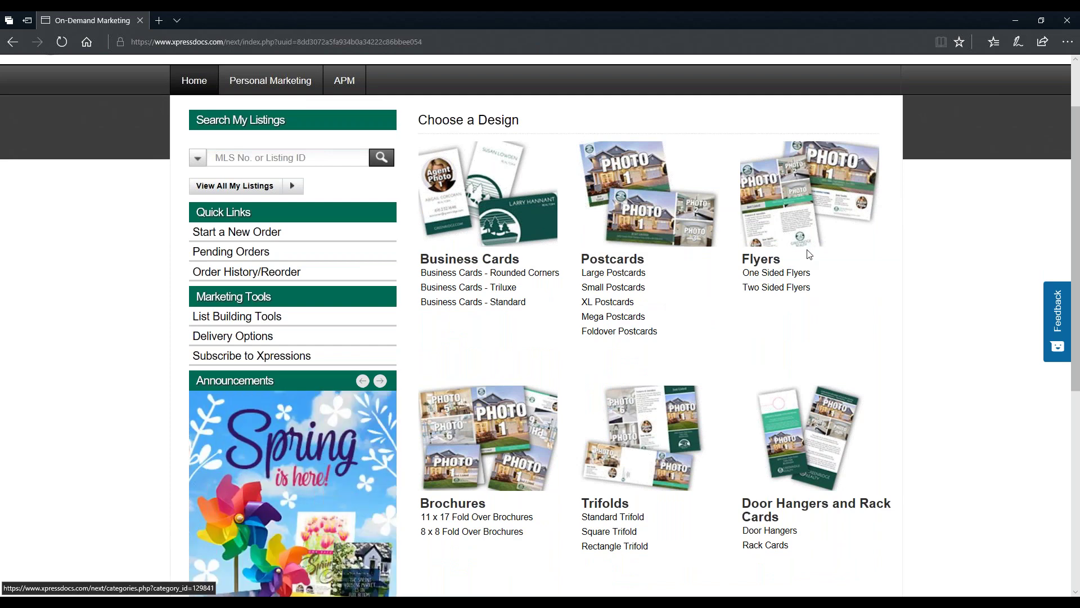
{"action": "scroll", "coordinate": [809, 247], "scroll_direction": "down", "scroll_amount": 1}
{"action": "scroll", "coordinate": [499, 319], "scroll_direction": "up", "scroll_amount": 2}
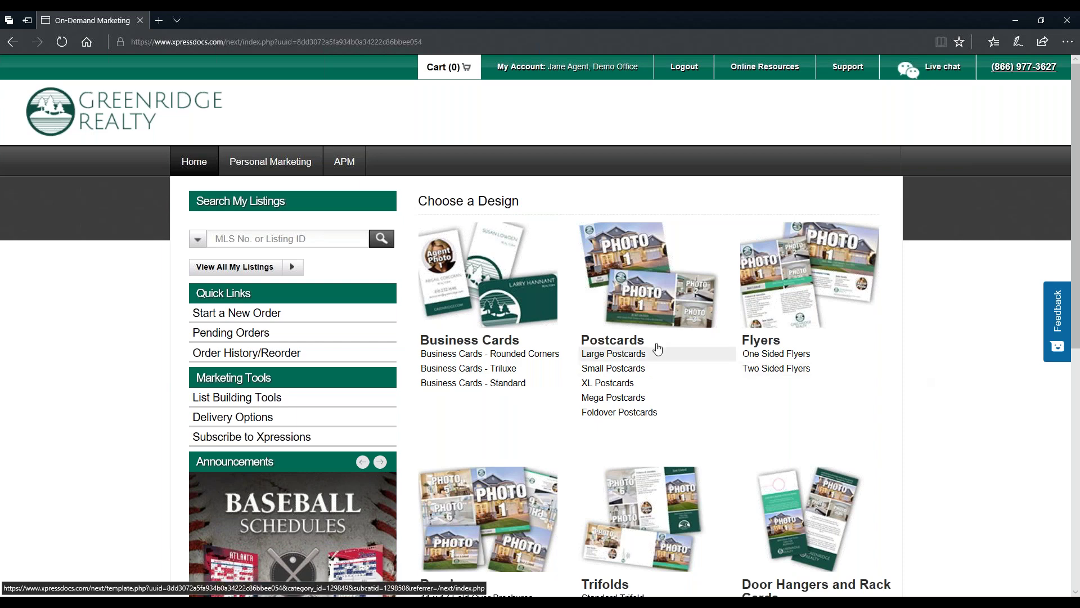
Step: Open the Postcards category and view the available templates for Large Postcards and XL Postcards
{"action": "left_click", "coordinate": [893, 359]}
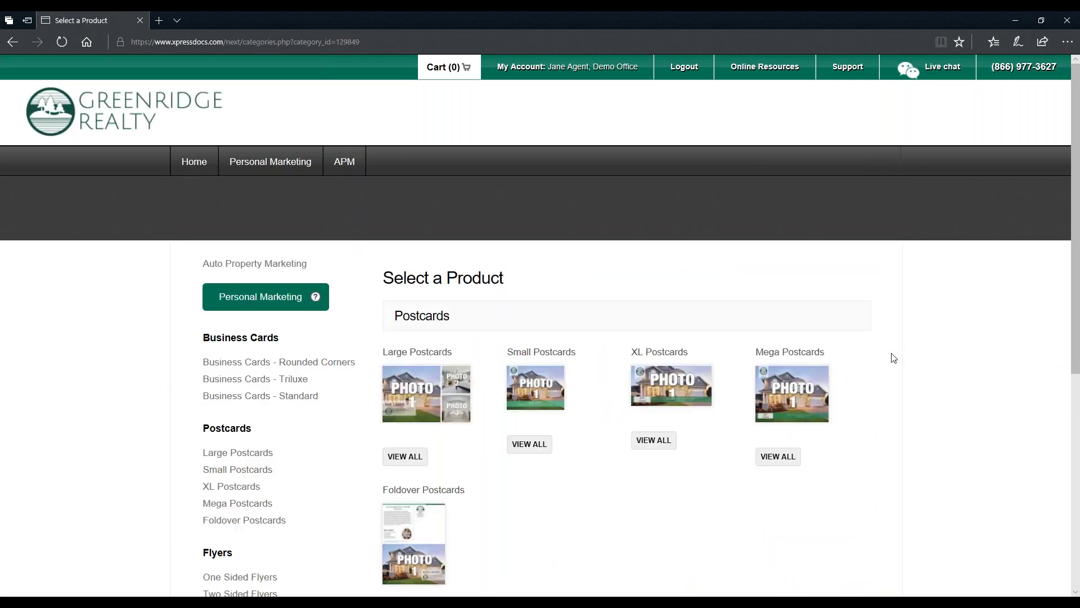
{"action": "scroll", "coordinate": [893, 358], "scroll_direction": "down", "scroll_amount": 3}
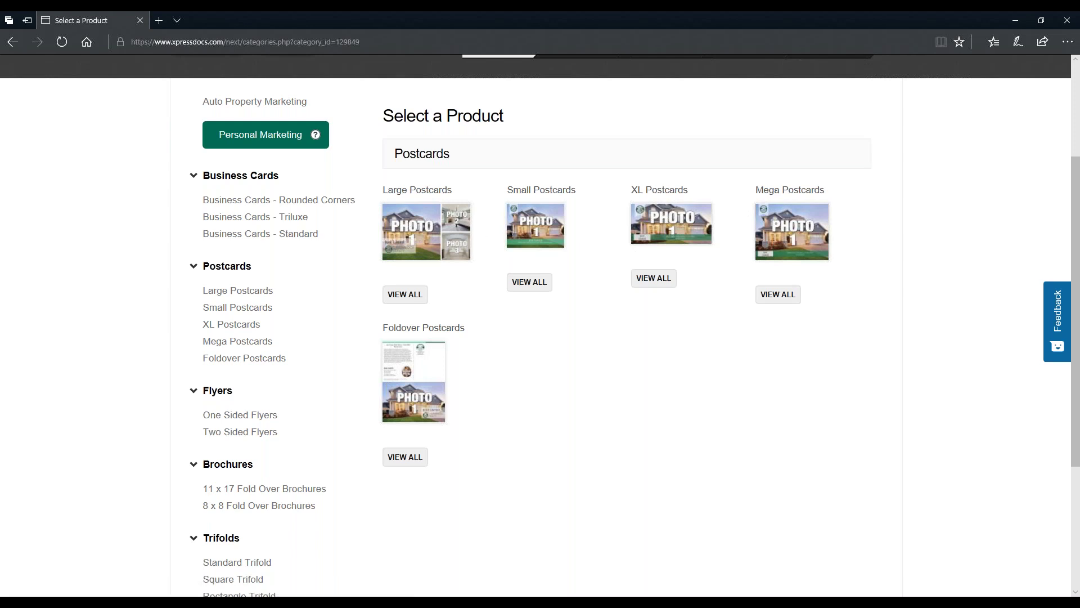
{"action": "left_click", "coordinate": [400, 298]}
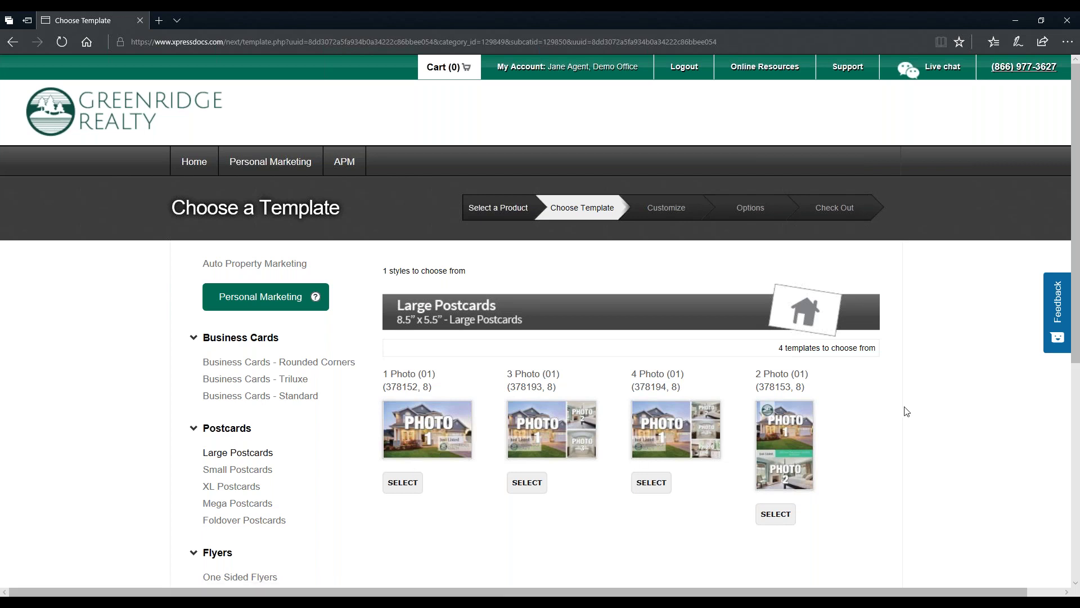
{"action": "scroll", "coordinate": [907, 412], "scroll_direction": "down", "scroll_amount": 3}
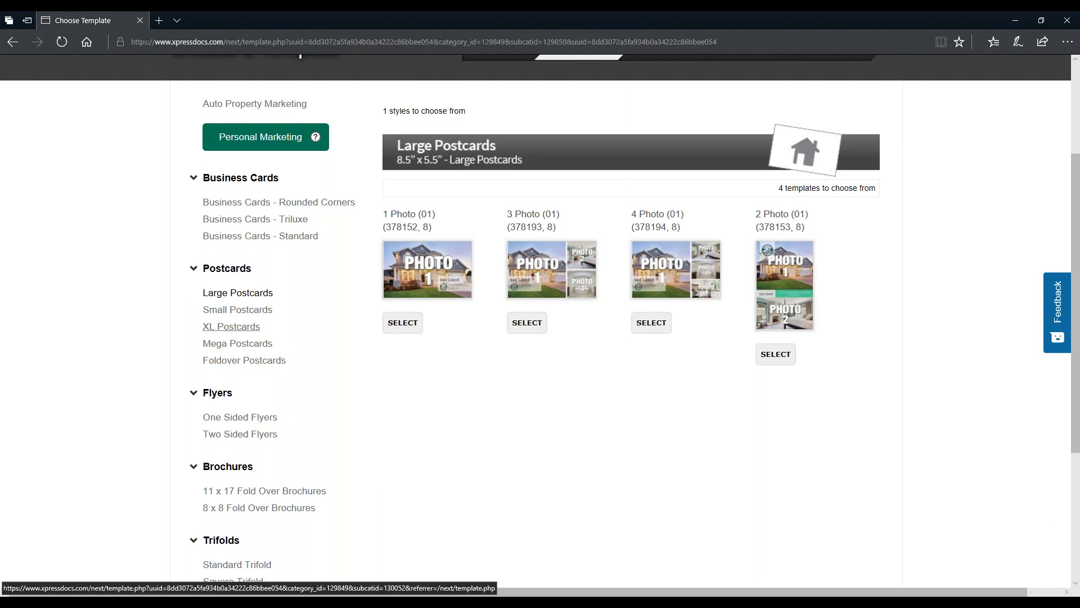
{"action": "left_click", "coordinate": [232, 327]}
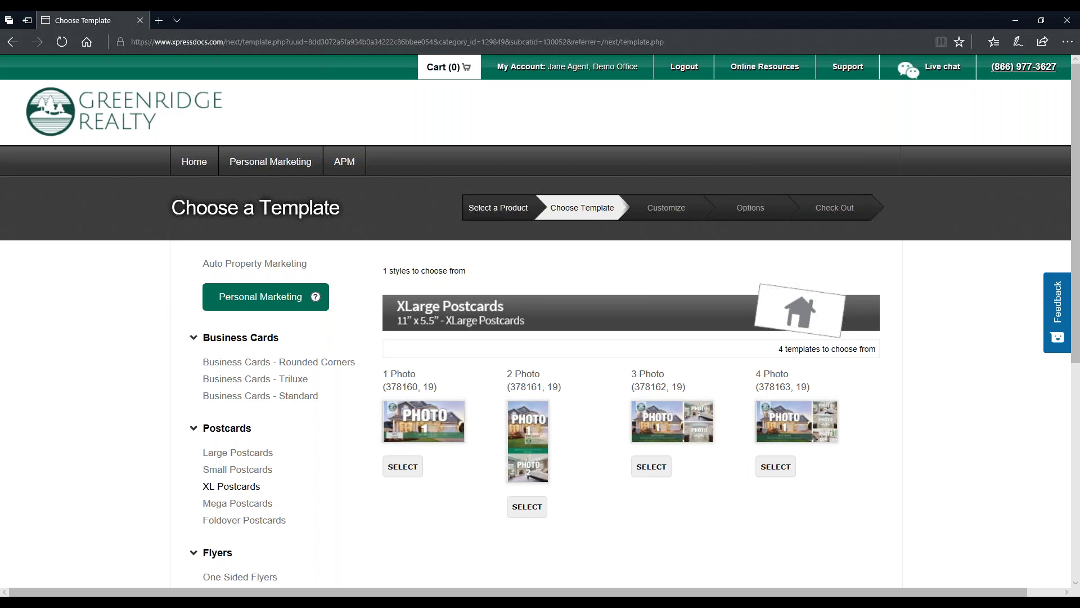
Step: Return to the home page and review the brochure, trifold, door hanger and rack card options
{"action": "left_click", "coordinate": [194, 161]}
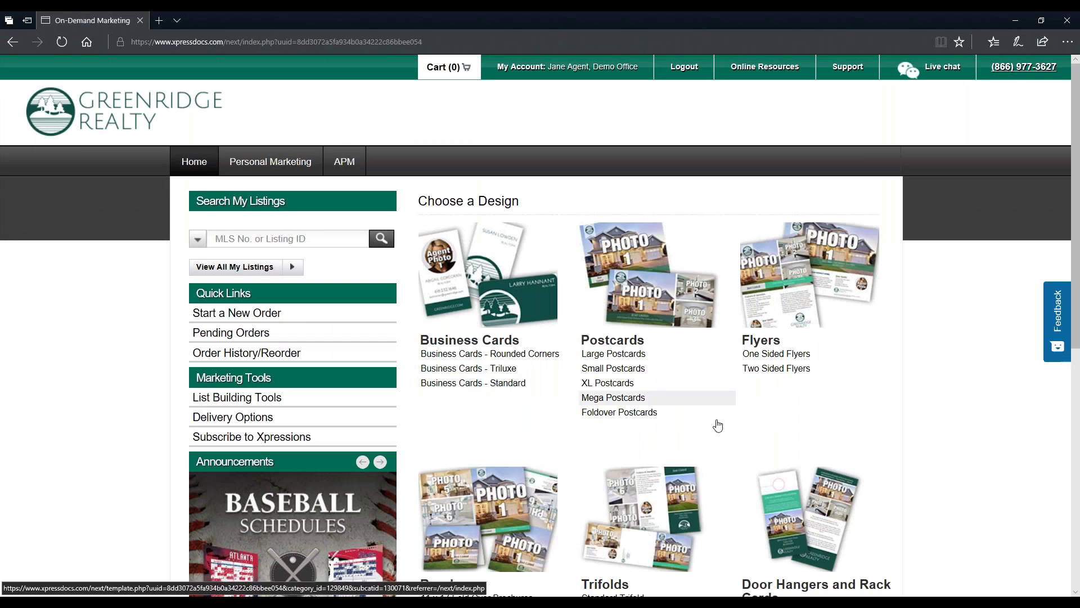
{"action": "scroll", "coordinate": [815, 400], "scroll_direction": "down", "scroll_amount": 3}
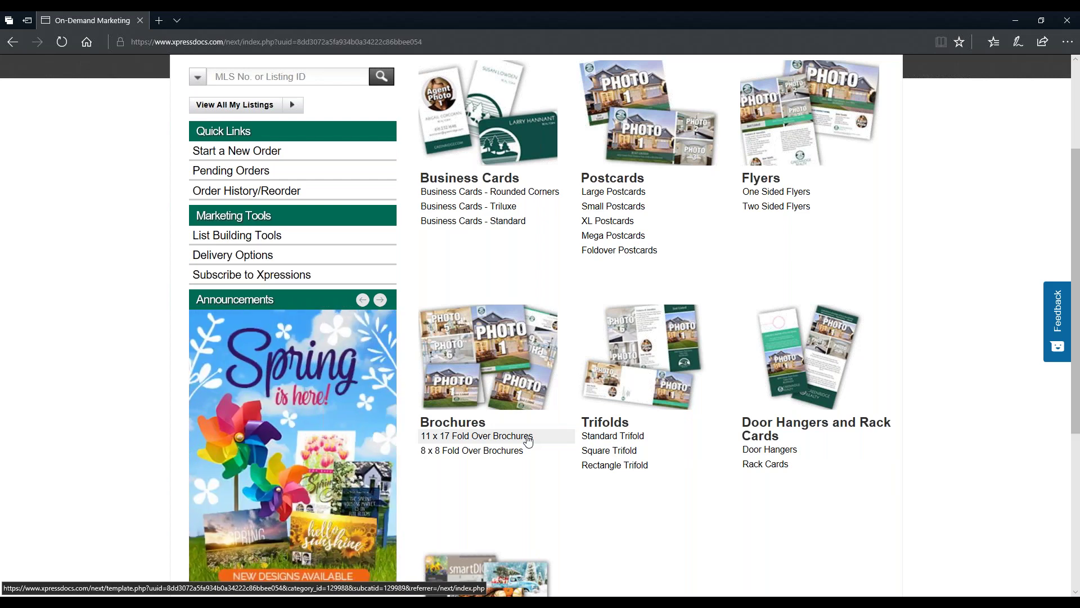
{"action": "scroll", "coordinate": [527, 442], "scroll_direction": "up", "scroll_amount": 3}
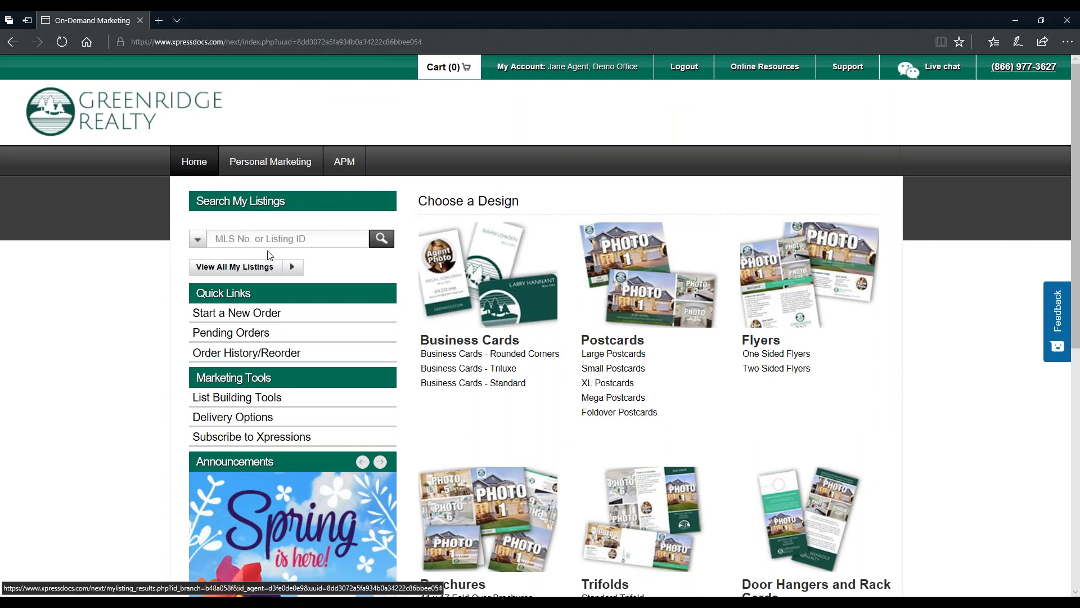
Step: Check the listing search criteria without choosing another one and open the page with all of the agent's listings
{"action": "left_click", "coordinate": [201, 241]}
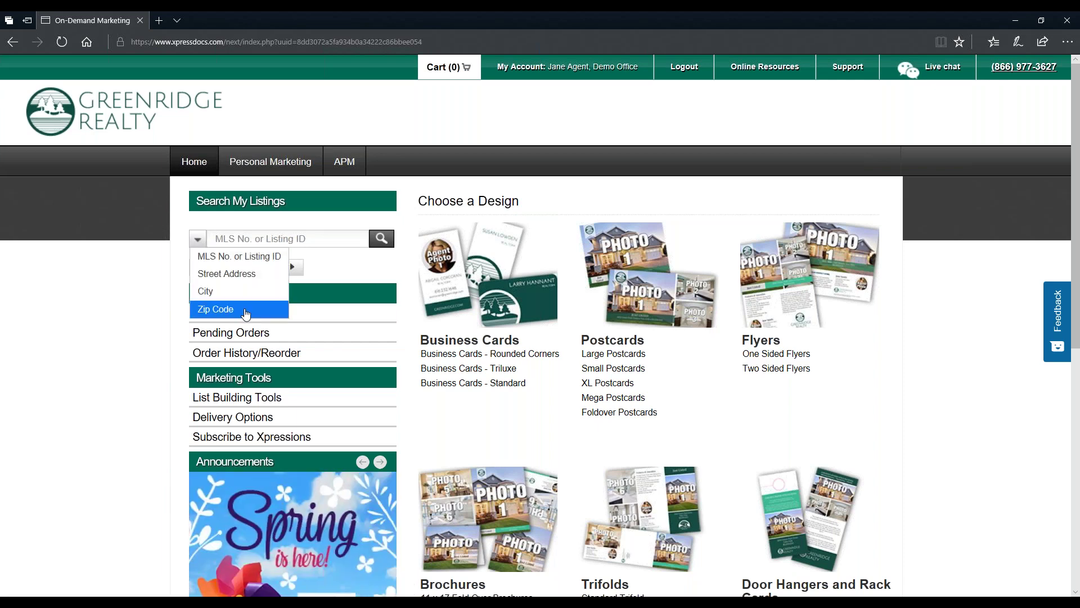
{"action": "left_click", "coordinate": [325, 242]}
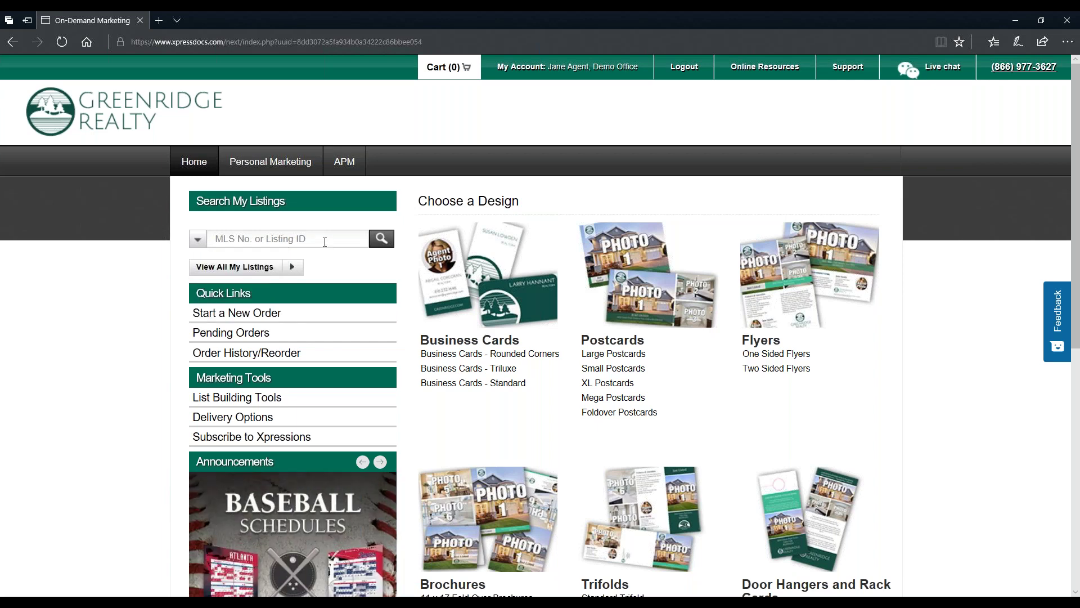
{"action": "left_click", "coordinate": [236, 269]}
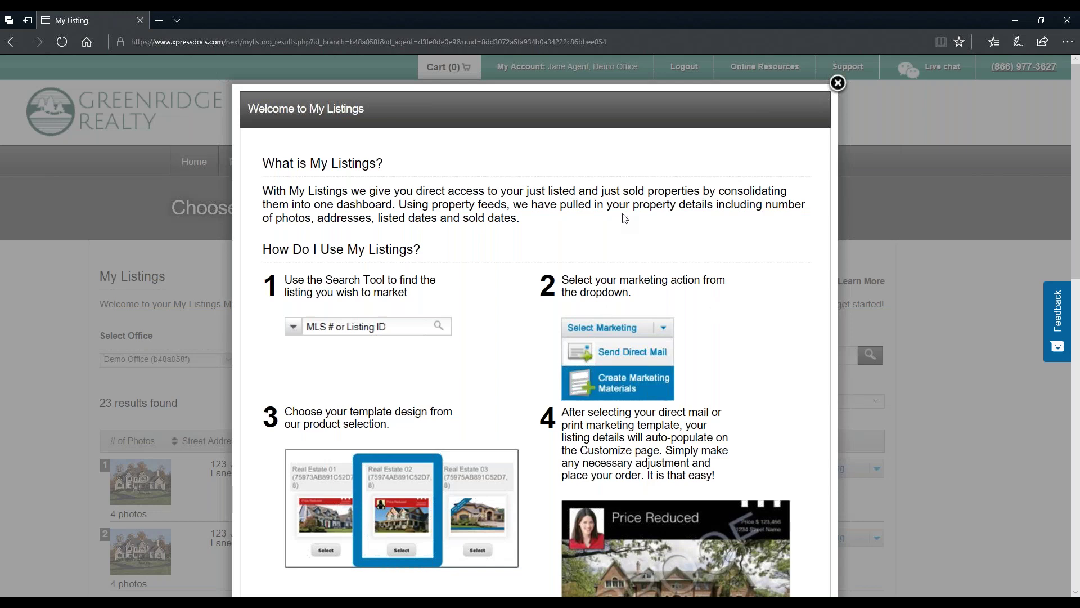
Step: Read the My Listings introduction, close it and look over the agent's listings on the first results page
{"action": "scroll", "coordinate": [625, 219], "scroll_direction": "down", "scroll_amount": 2}
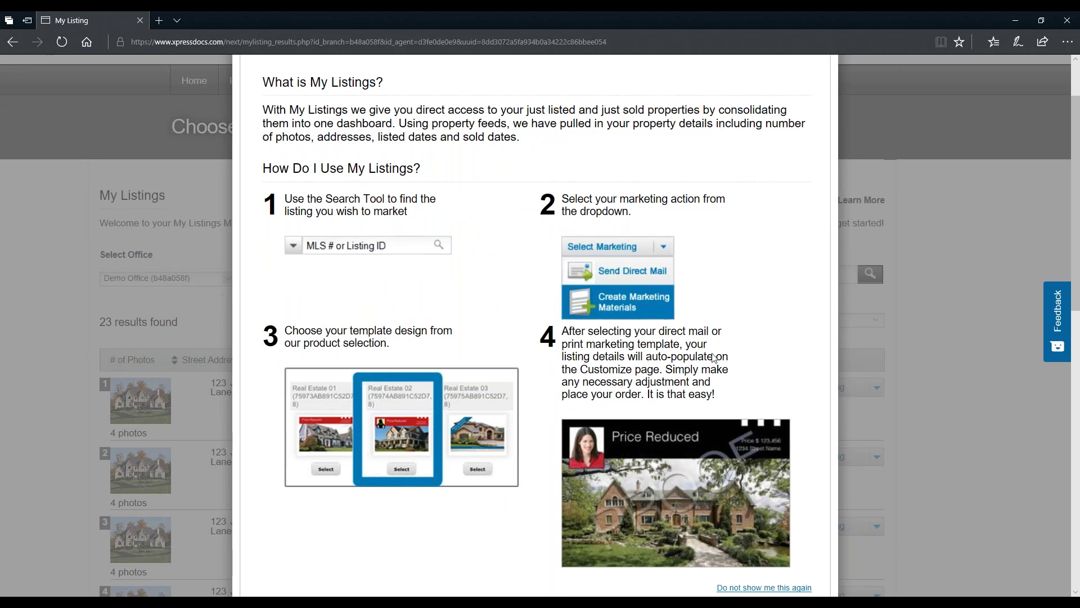
{"action": "scroll", "coordinate": [714, 358], "scroll_direction": "up", "scroll_amount": 2}
{"action": "left_click", "coordinate": [838, 81]}
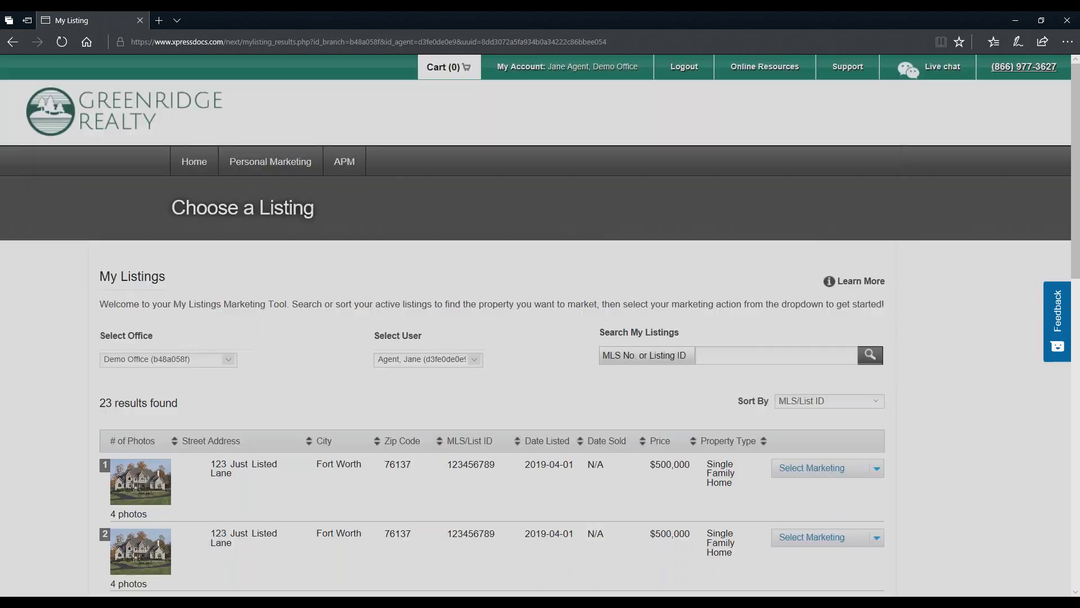
{"action": "scroll", "coordinate": [536, 326], "scroll_direction": "down", "scroll_amount": 5}
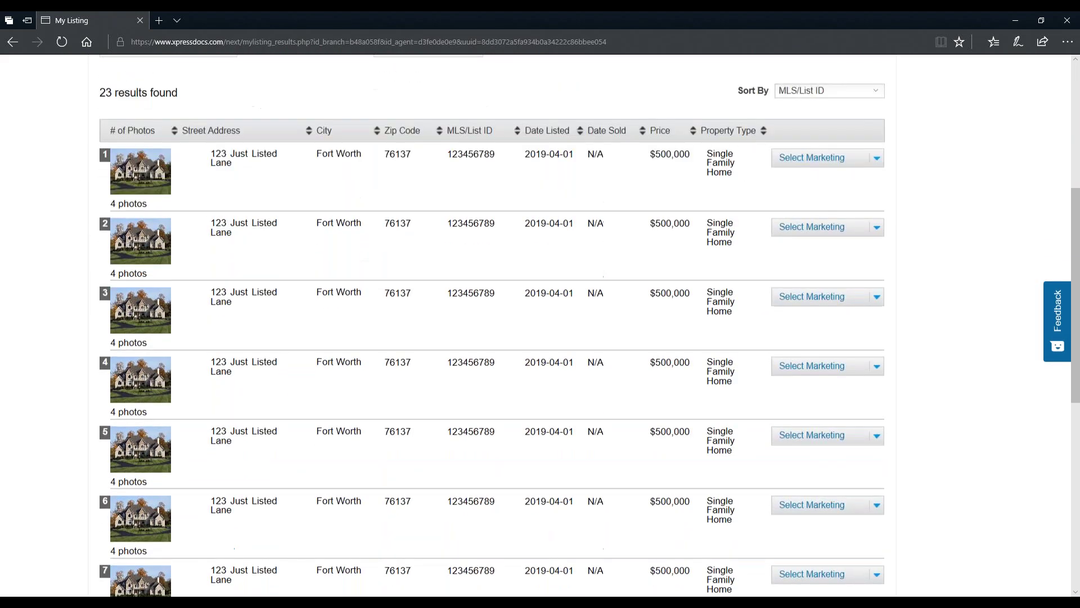
{"action": "scroll", "coordinate": [323, 135], "scroll_direction": "down", "scroll_amount": 6}
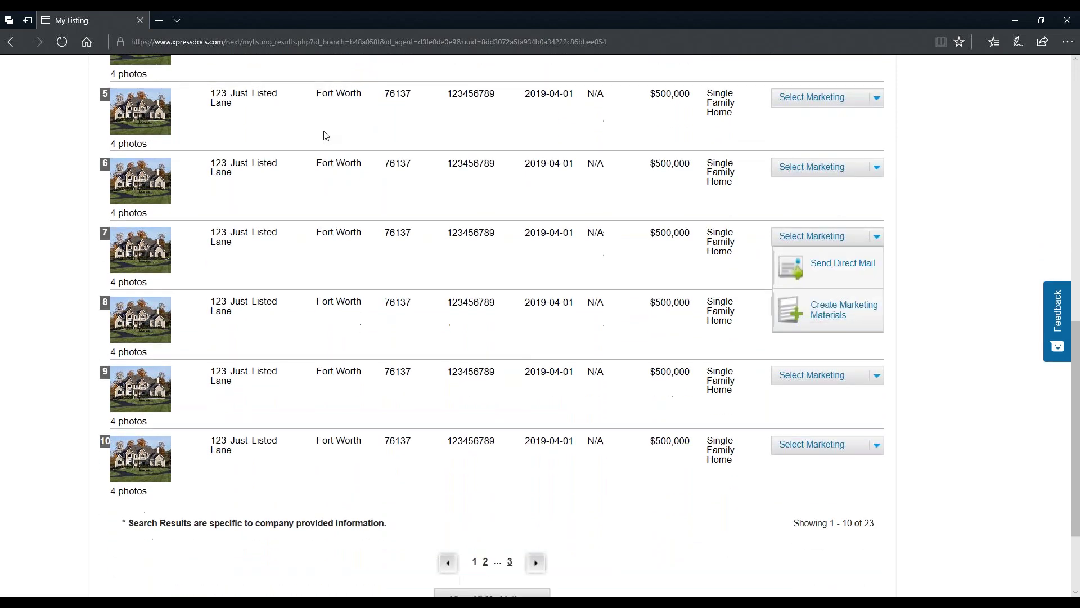
{"action": "scroll", "coordinate": [393, 369], "scroll_direction": "up", "scroll_amount": 5}
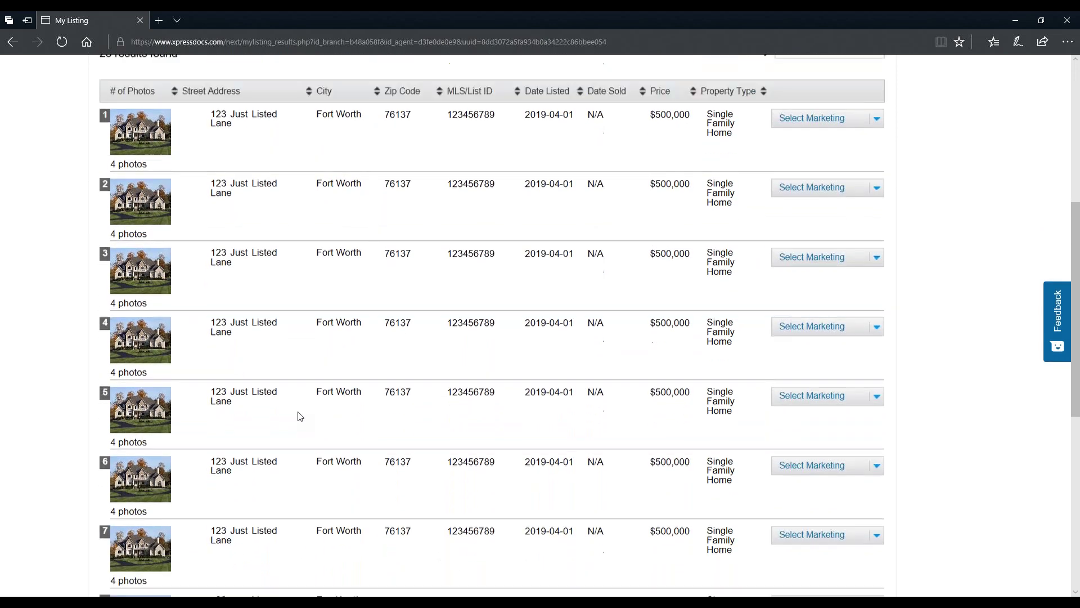
{"action": "scroll", "coordinate": [300, 416], "scroll_direction": "up", "scroll_amount": 2}
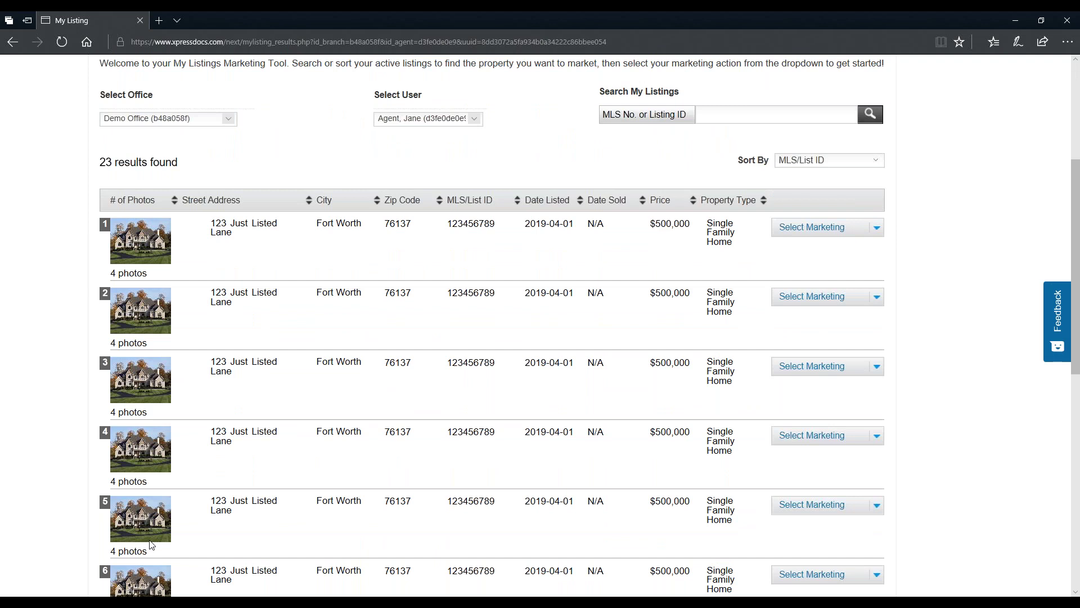
Step: Start a direct mail piece for the first listing using the 4 Photo (01) template from Large Postcards
{"action": "mouse_move", "coordinate": [794, 235]}
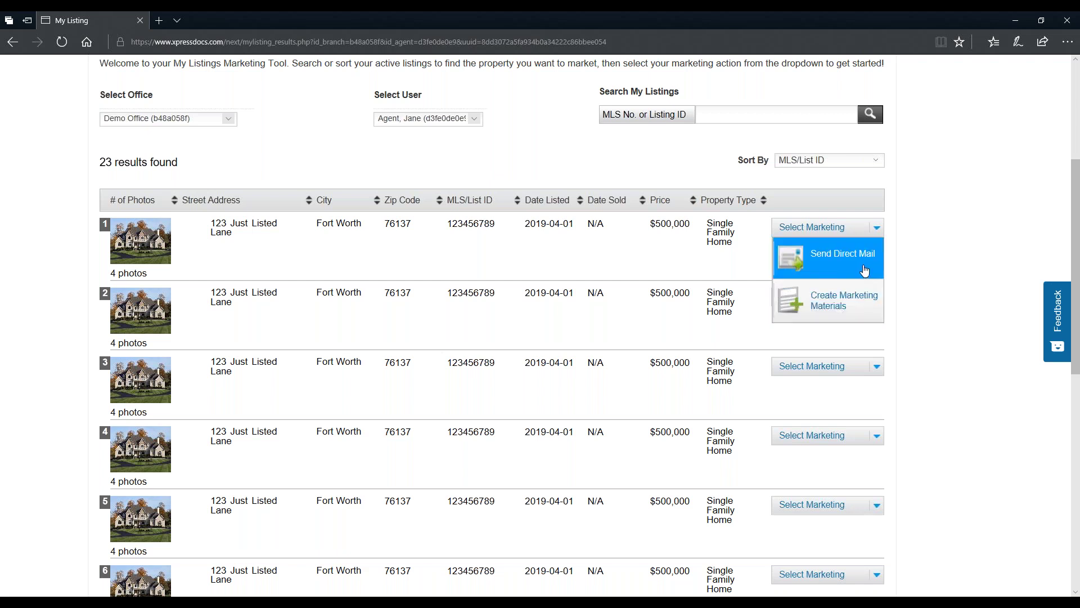
{"action": "left_click", "coordinate": [822, 268]}
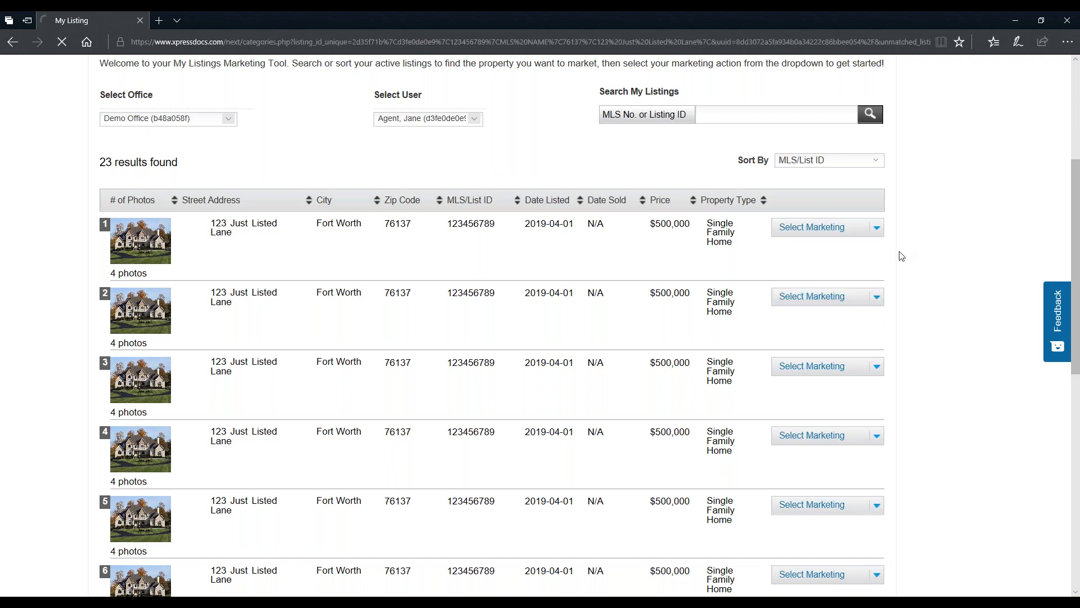
{"action": "scroll", "coordinate": [902, 253], "scroll_direction": "down", "scroll_amount": 4}
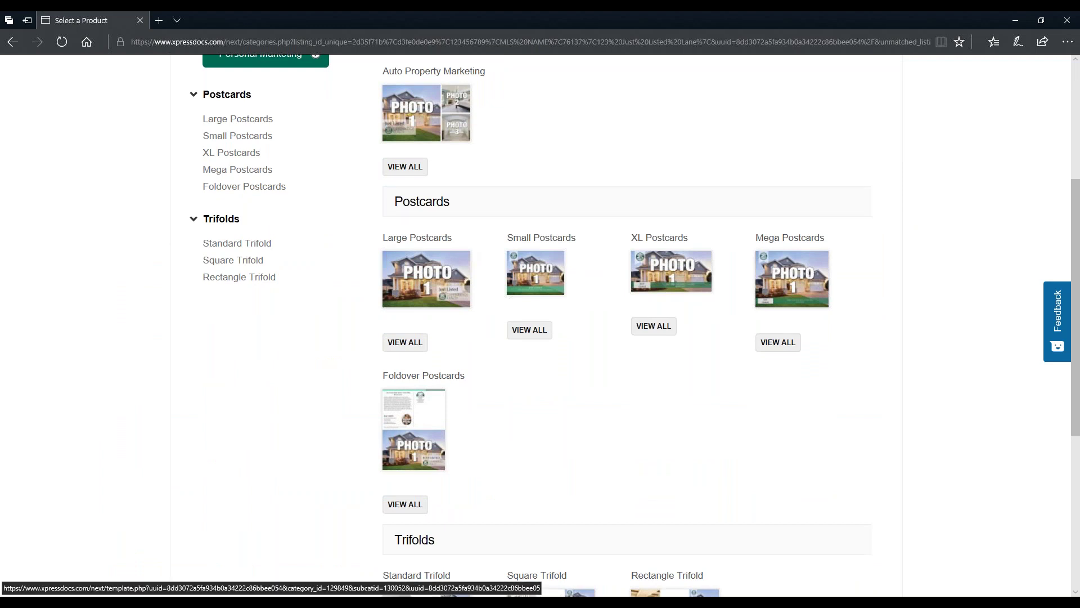
{"action": "left_click", "coordinate": [416, 349]}
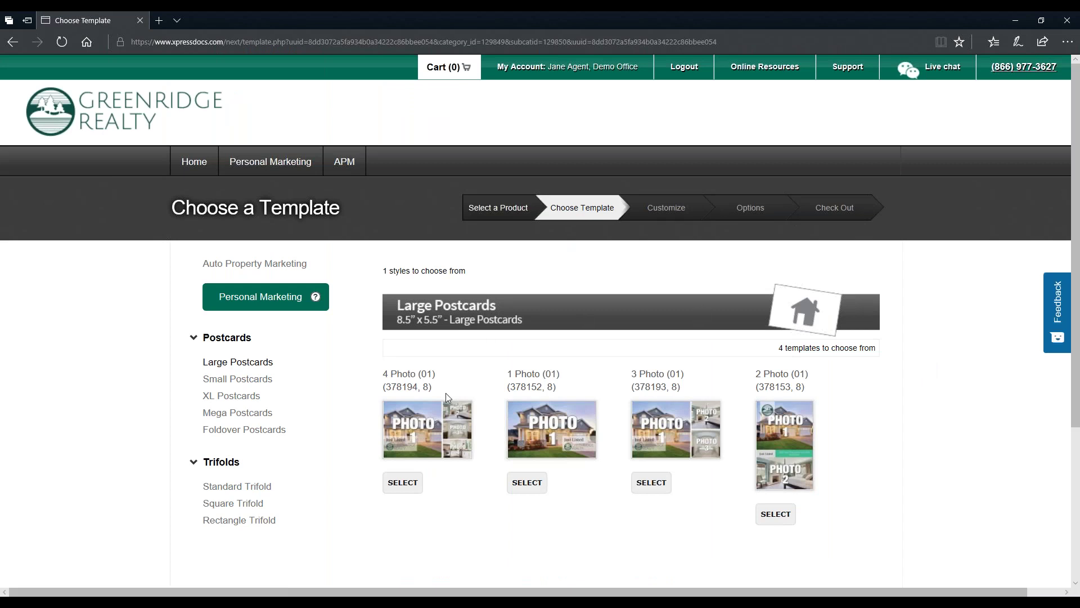
{"action": "left_click", "coordinate": [403, 483]}
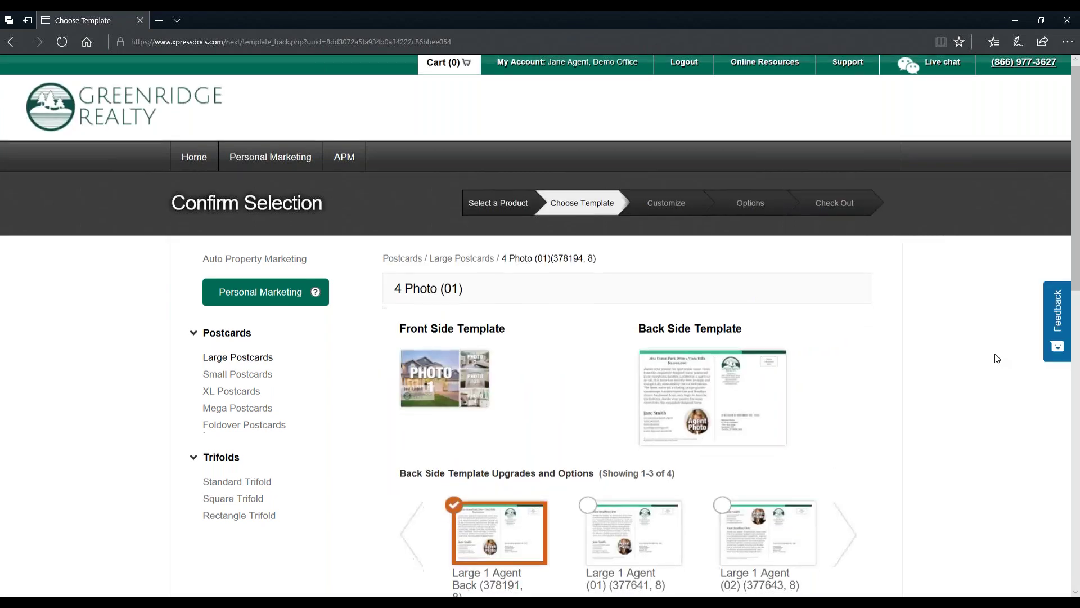
Step: Preview the alternative back side templates, including Large 1 Agent (02) and Large Non-Mail (01), and reselect Large 1 Agent Back
{"action": "scroll", "coordinate": [997, 359], "scroll_direction": "down", "scroll_amount": 2}
{"action": "scroll", "coordinate": [998, 359], "scroll_direction": "down", "scroll_amount": 1}
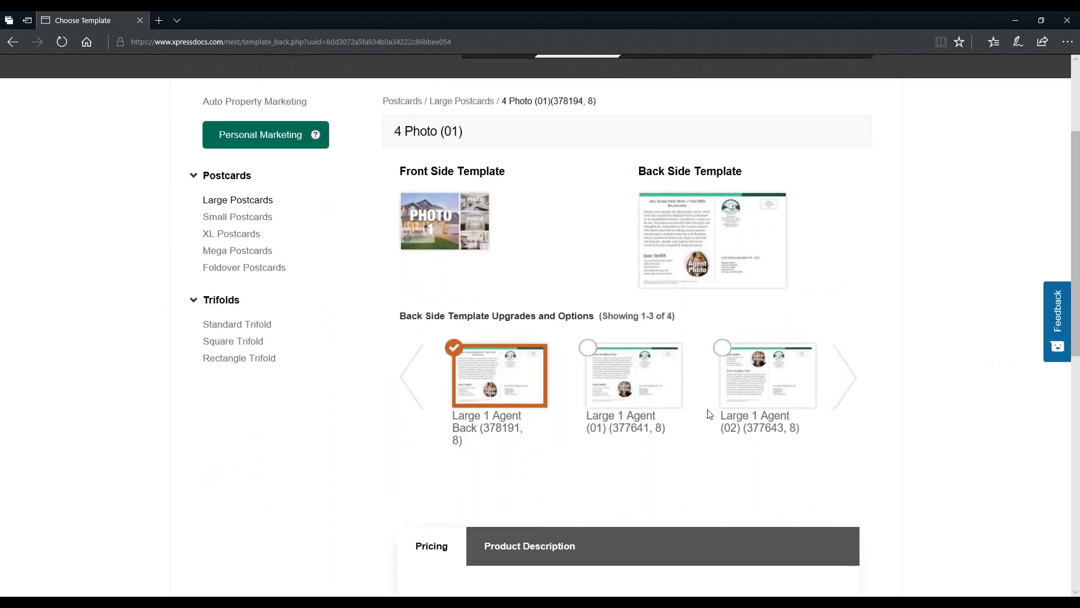
{"action": "left_click", "coordinate": [642, 389]}
{"action": "left_click", "coordinate": [781, 388]}
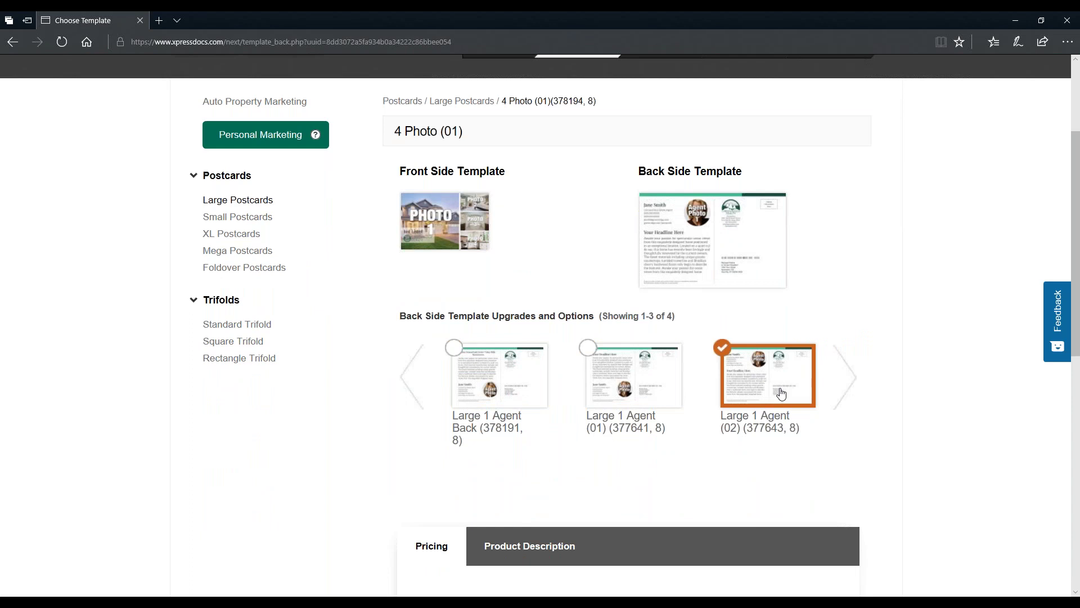
{"action": "left_click", "coordinate": [849, 386]}
{"action": "left_click", "coordinate": [533, 374]}
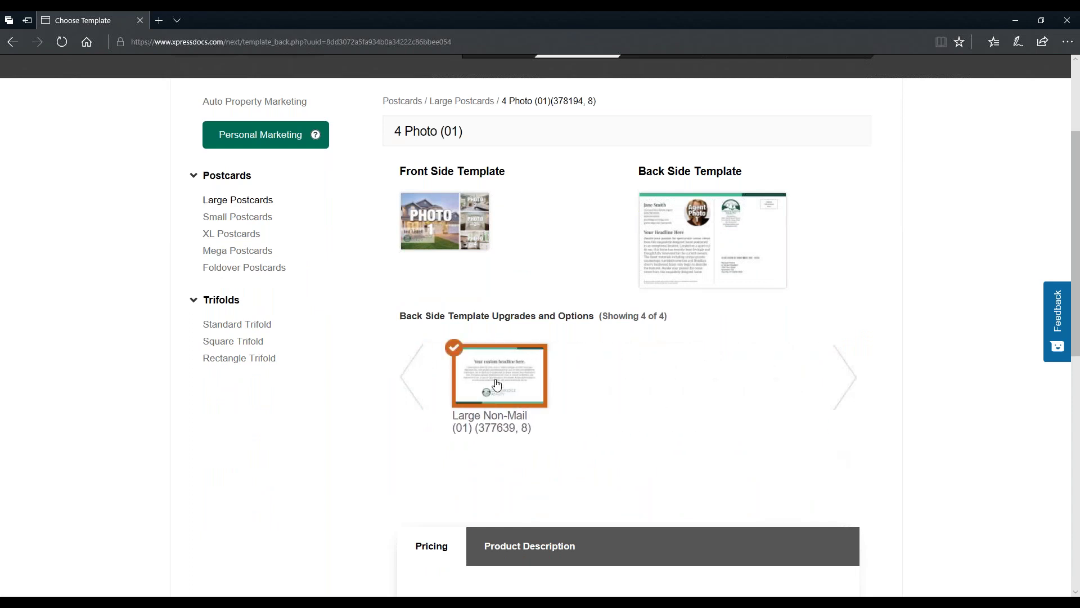
{"action": "left_click", "coordinate": [414, 378]}
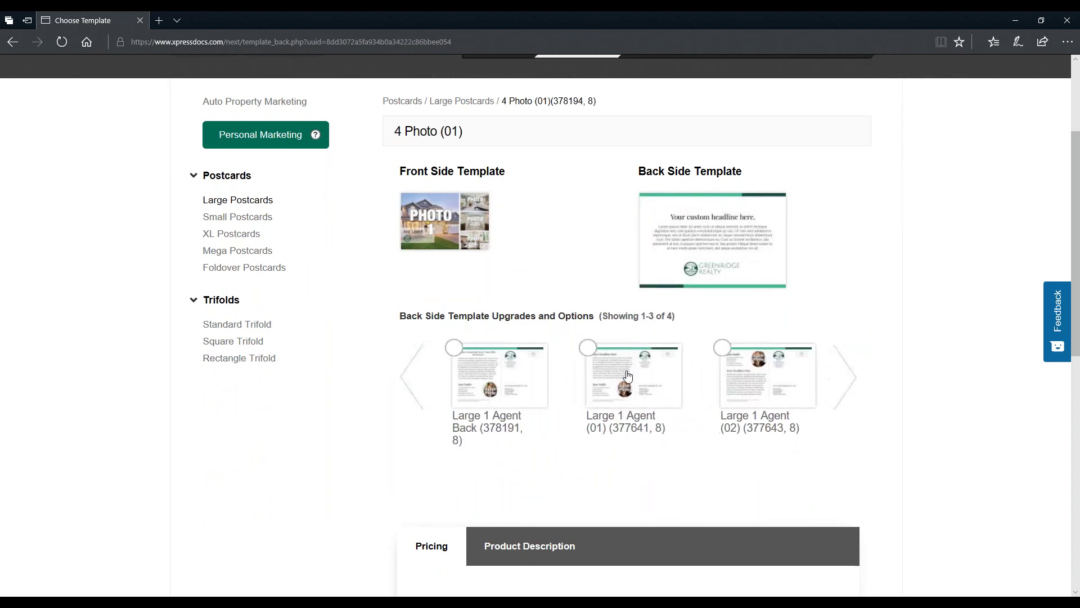
{"action": "left_click", "coordinate": [633, 377]}
{"action": "left_click", "coordinate": [503, 388]}
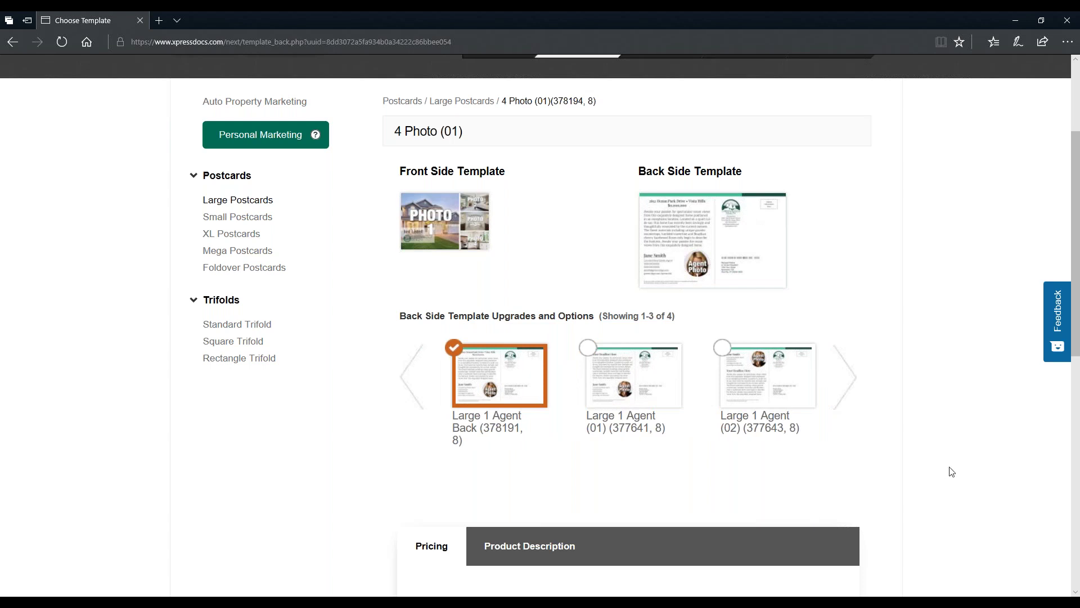
Step: Show the pricing details for First Class and Shipped alongside the Standard Mail prices
{"action": "scroll", "coordinate": [941, 434], "scroll_direction": "down", "scroll_amount": 7}
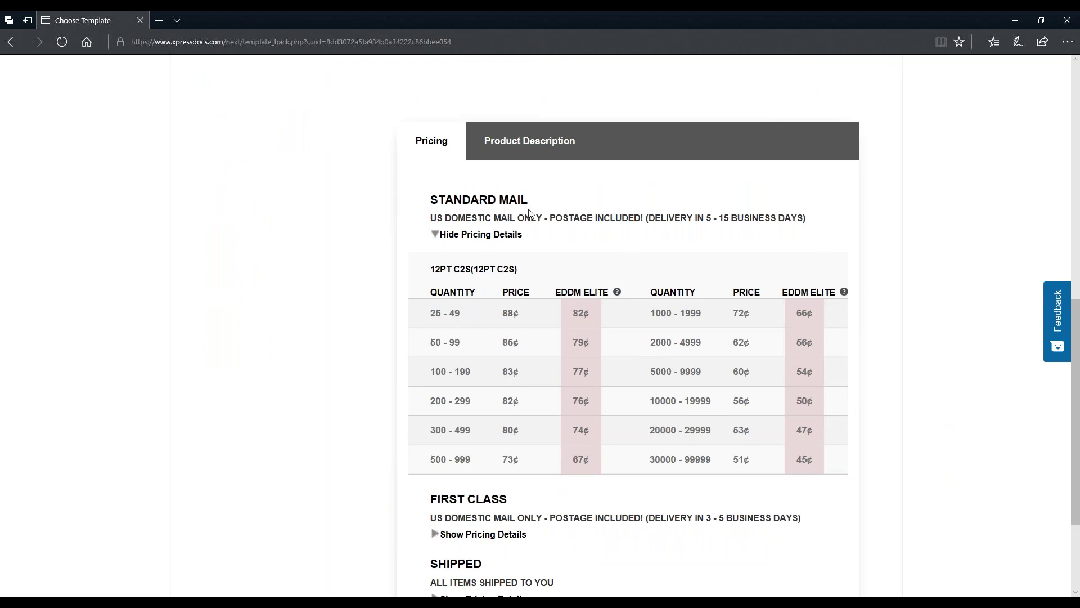
{"action": "left_click", "coordinate": [503, 536]}
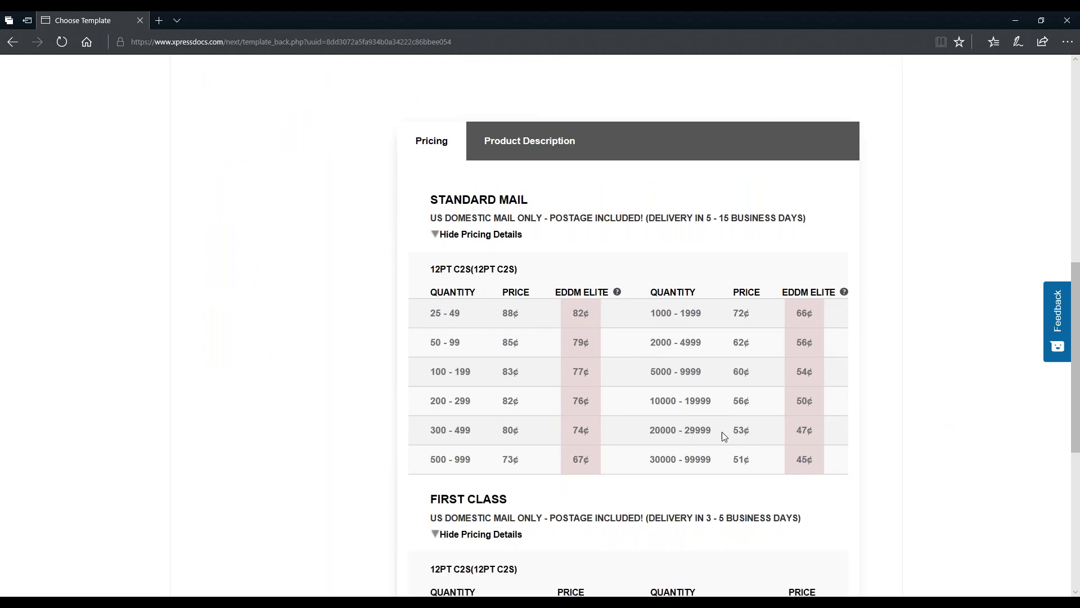
{"action": "scroll", "coordinate": [816, 418], "scroll_direction": "down", "scroll_amount": 3}
{"action": "scroll", "coordinate": [671, 404], "scroll_direction": "down", "scroll_amount": 3}
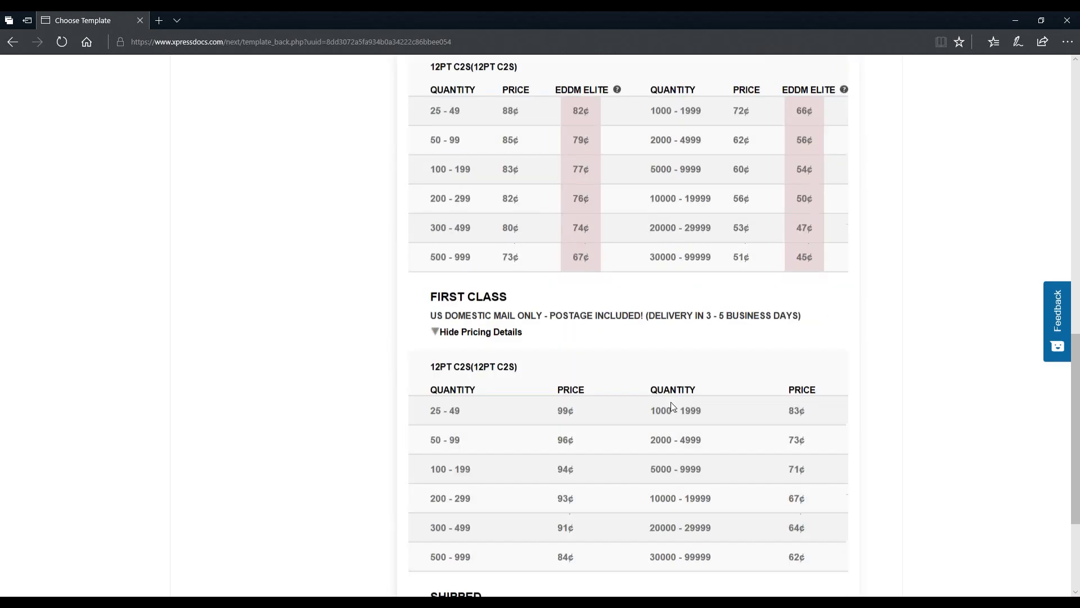
{"action": "left_click", "coordinate": [497, 512]}
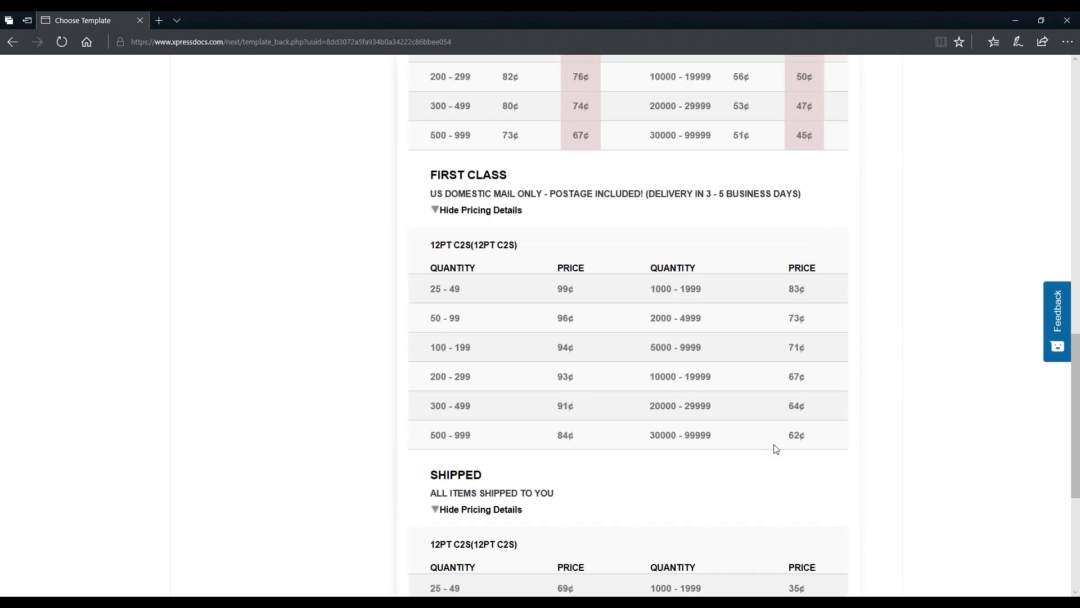
Step: Compare the Standard Mail, First Class and Shipped price tables and continue to customizing the postcard
{"action": "scroll", "coordinate": [776, 449], "scroll_direction": "down", "scroll_amount": 3}
{"action": "scroll", "coordinate": [799, 442], "scroll_direction": "up", "scroll_amount": 3}
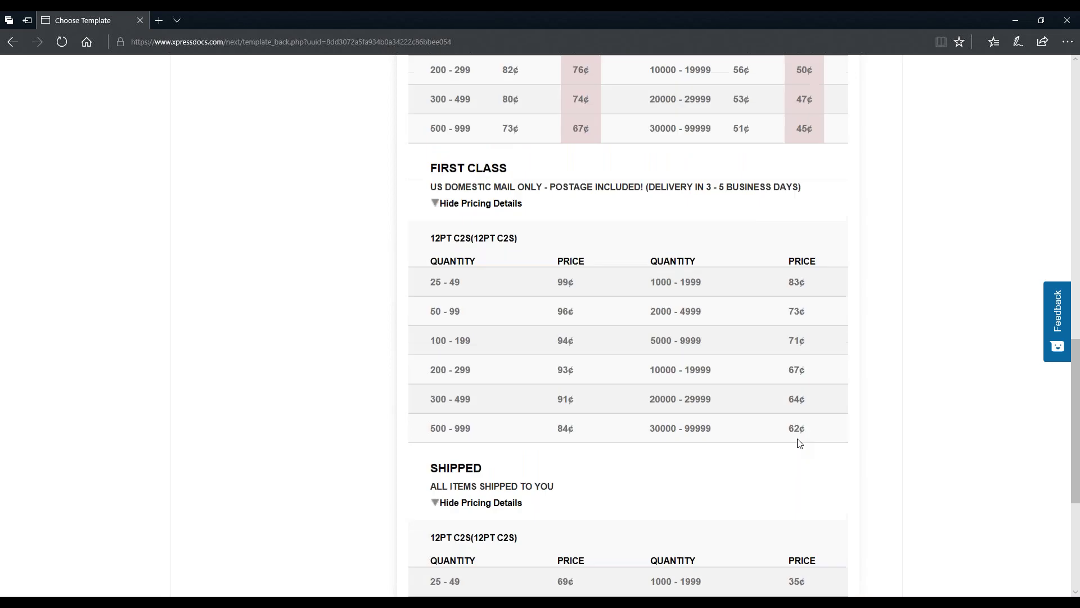
{"action": "scroll", "coordinate": [800, 443], "scroll_direction": "up", "scroll_amount": 2}
{"action": "scroll", "coordinate": [879, 367], "scroll_direction": "up", "scroll_amount": 2}
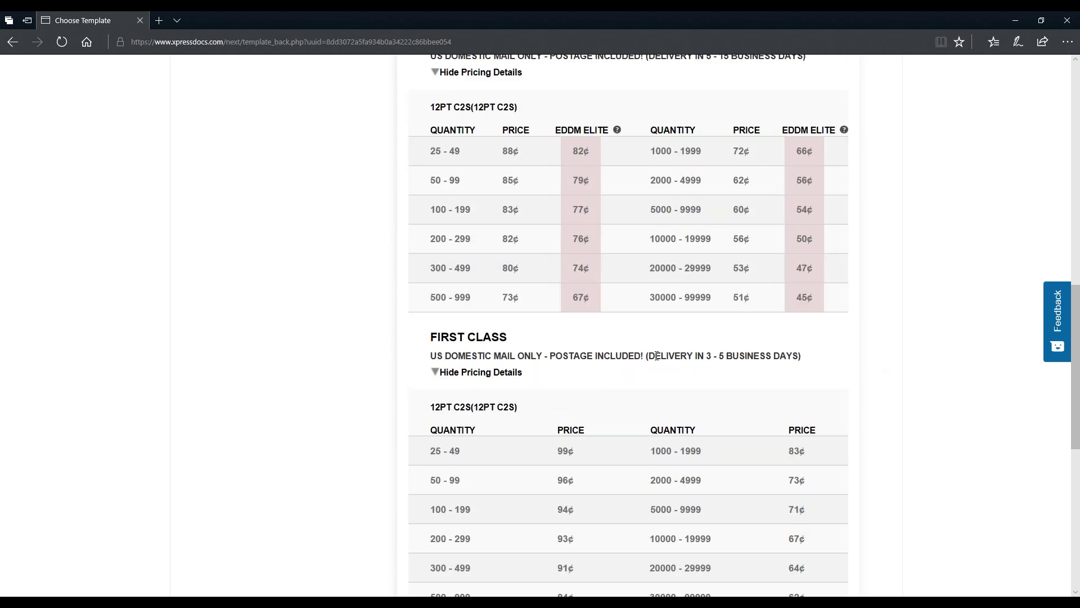
{"action": "scroll", "coordinate": [799, 363], "scroll_direction": "up", "scroll_amount": 3}
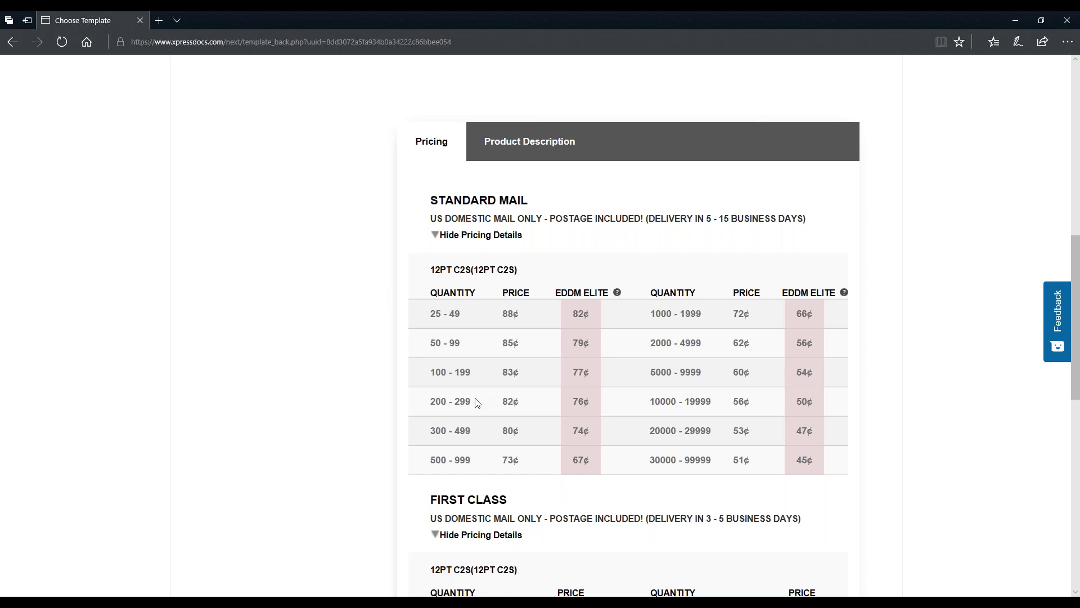
{"action": "scroll", "coordinate": [768, 351], "scroll_direction": "down", "scroll_amount": 8}
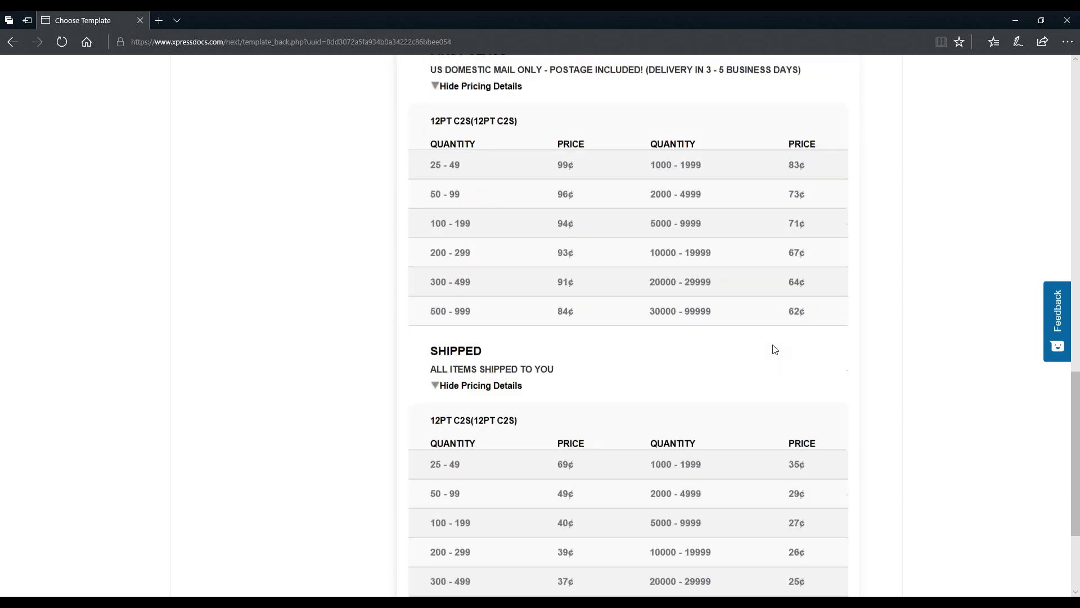
{"action": "scroll", "coordinate": [774, 349], "scroll_direction": "down", "scroll_amount": 3}
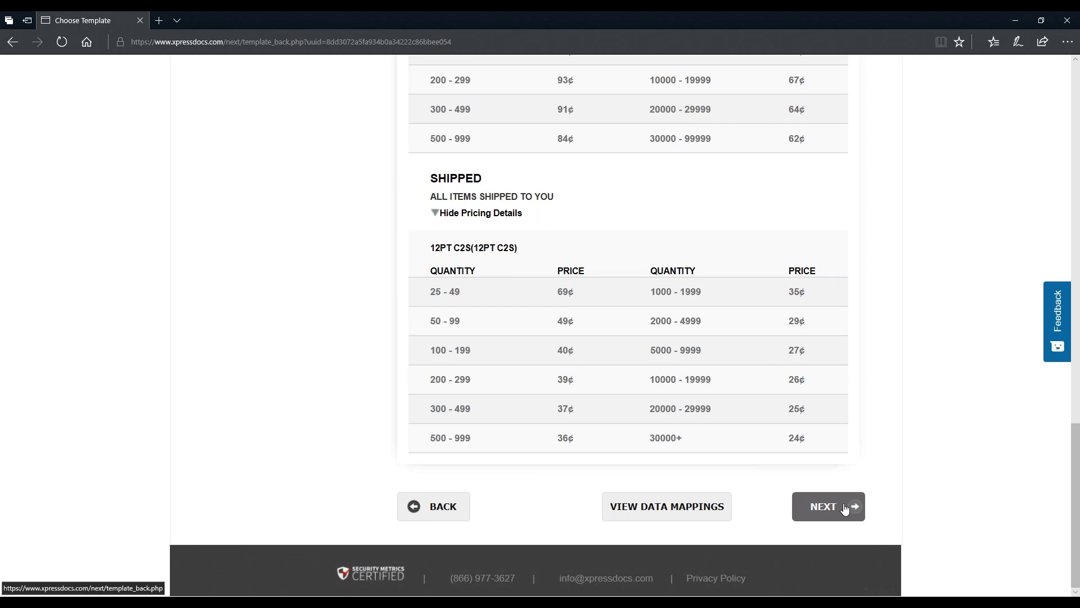
{"action": "left_click", "coordinate": [441, 517]}
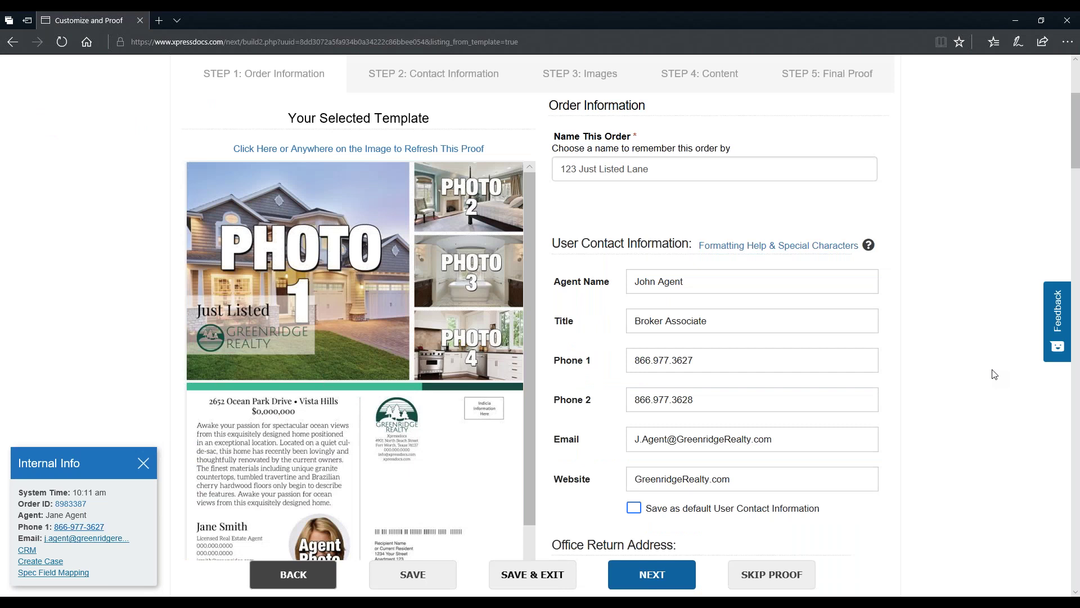
Step: Check the order name without changing it and turn on saving the user contact information as default
{"action": "left_click_drag", "start_coordinate": [708, 173], "coordinate": [560, 172]}
{"action": "left_click", "coordinate": [602, 172]}
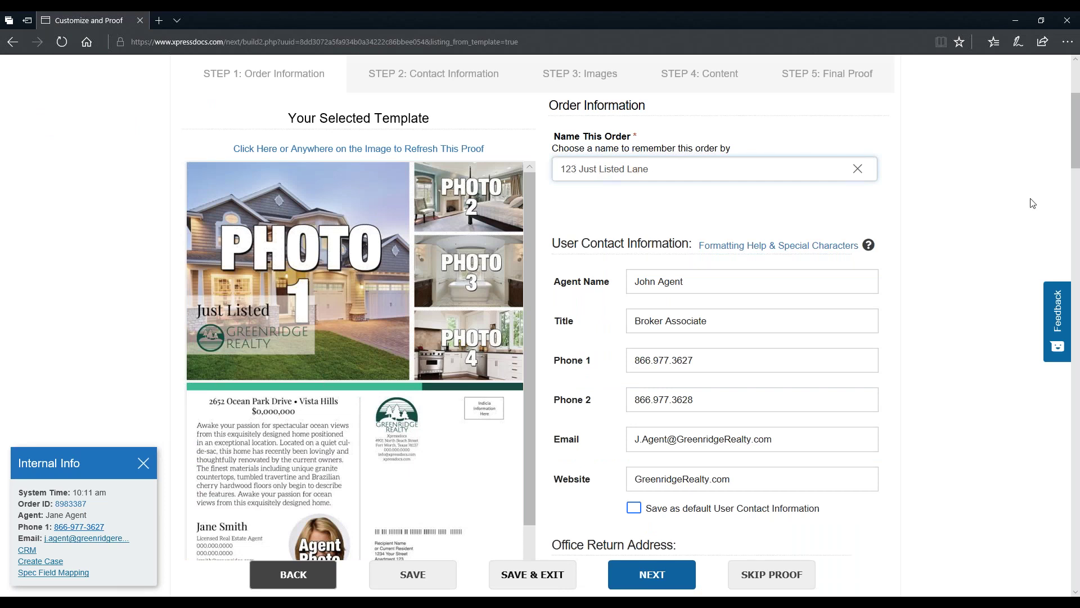
{"action": "scroll", "coordinate": [1033, 203], "scroll_direction": "down", "scroll_amount": 1}
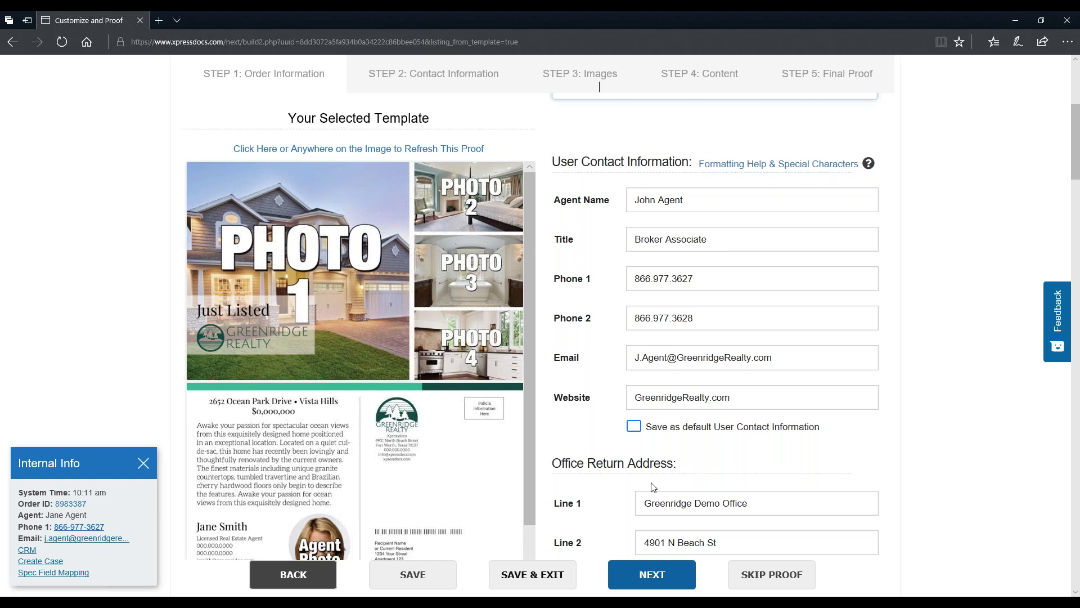
{"action": "left_click", "coordinate": [635, 426]}
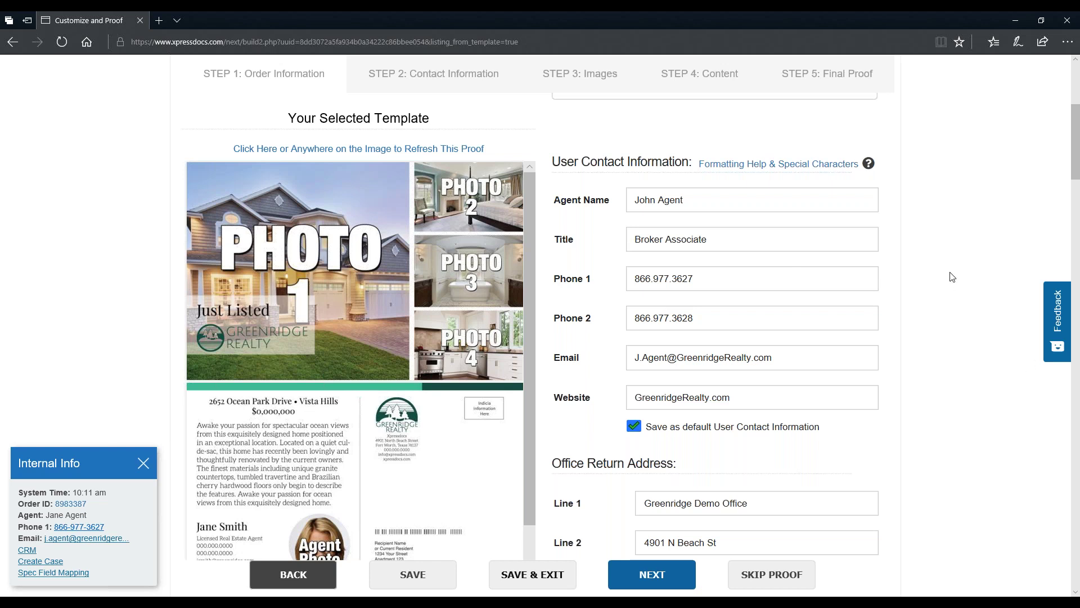
Step: Review the office return address, and view the headshot gallery and upload dialog without choosing another headshot
{"action": "scroll", "coordinate": [951, 277], "scroll_direction": "down", "scroll_amount": 3}
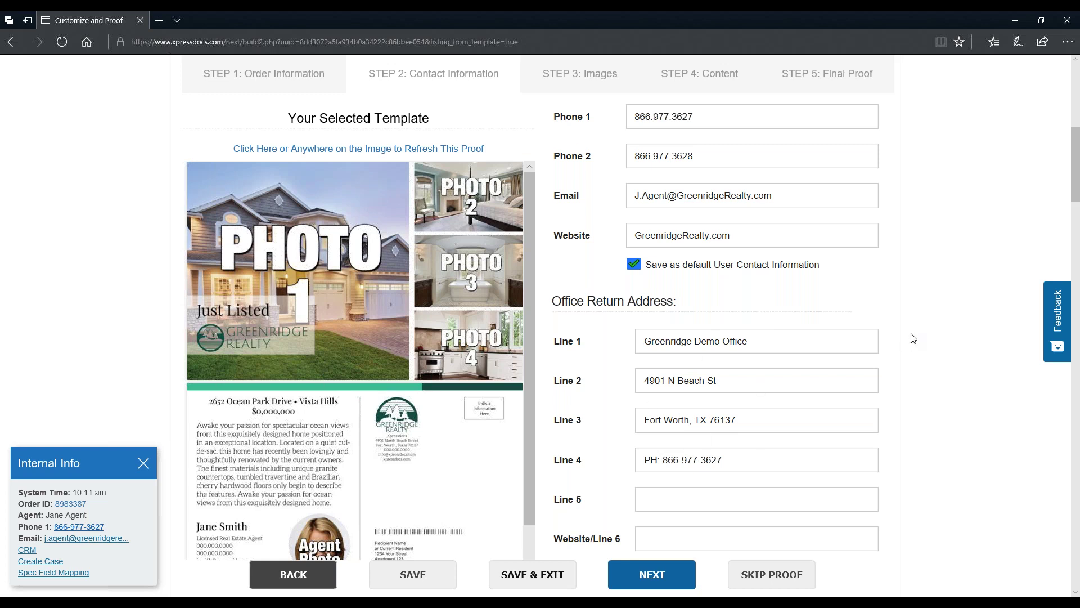
{"action": "scroll", "coordinate": [913, 338], "scroll_direction": "down", "scroll_amount": 1}
{"action": "scroll", "coordinate": [918, 319], "scroll_direction": "down", "scroll_amount": 5}
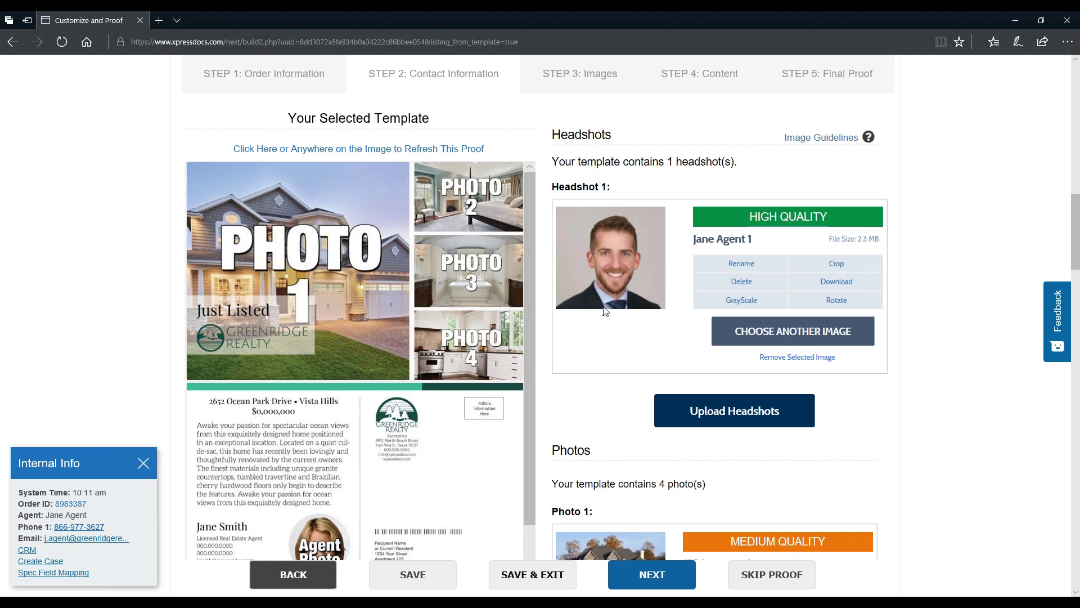
{"action": "left_click", "coordinate": [785, 333]}
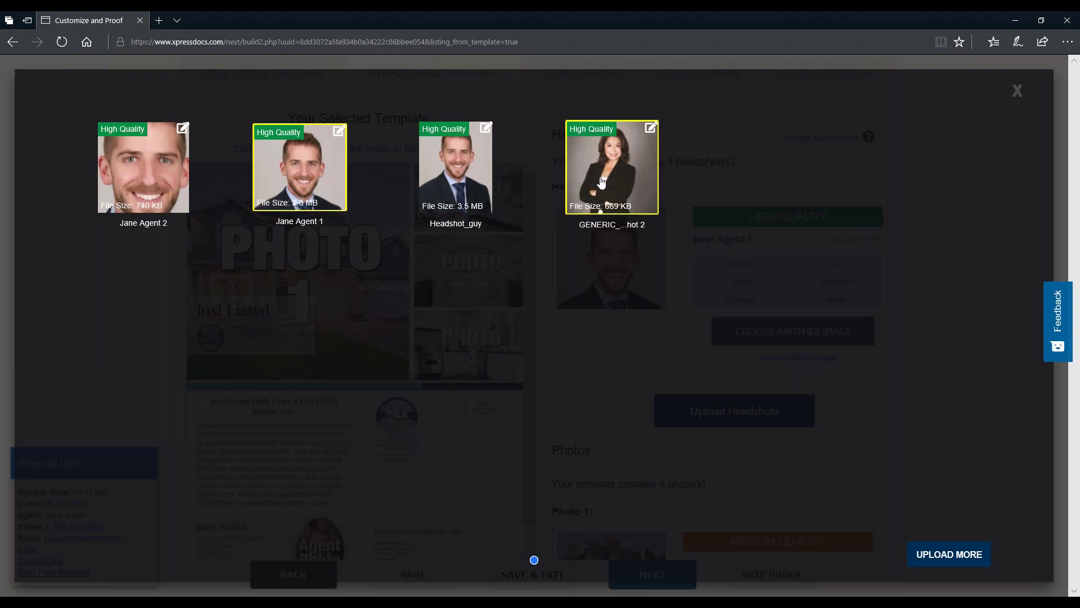
{"action": "left_click", "coordinate": [1018, 90]}
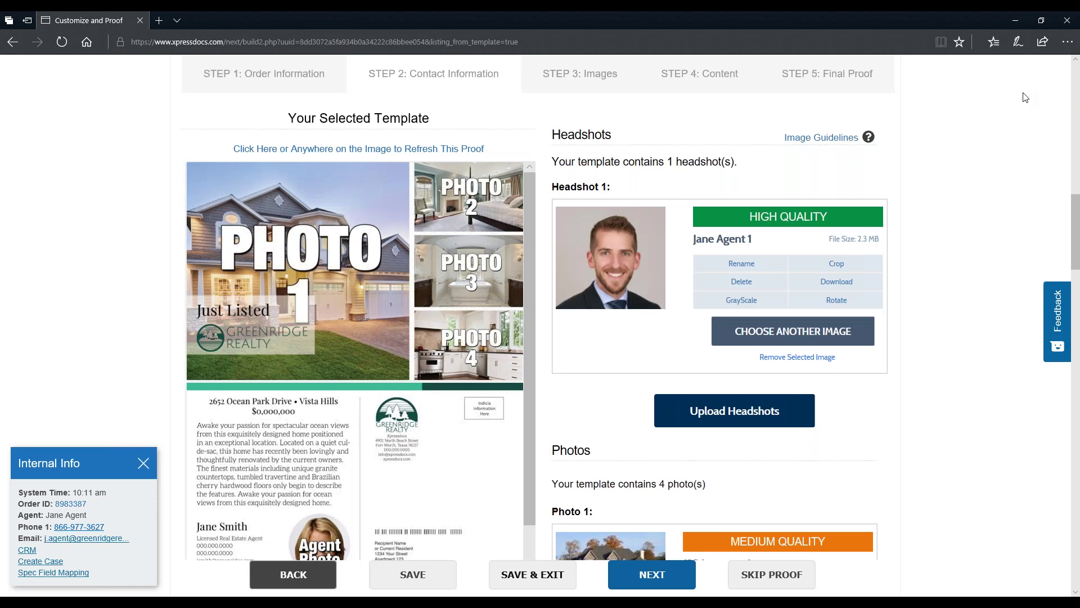
{"action": "left_click", "coordinate": [731, 417]}
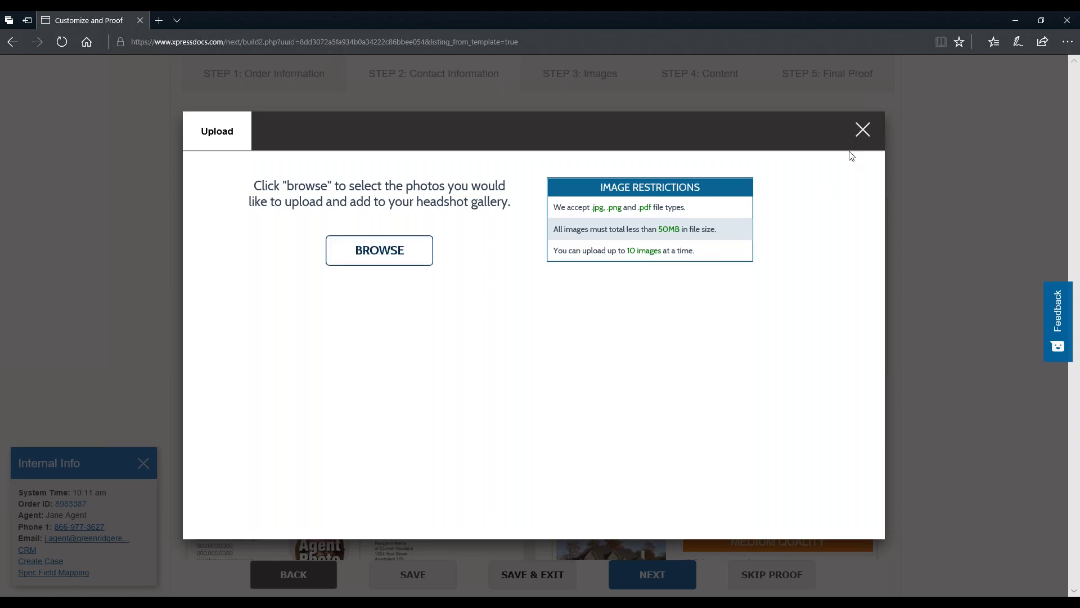
{"action": "left_click", "coordinate": [862, 133]}
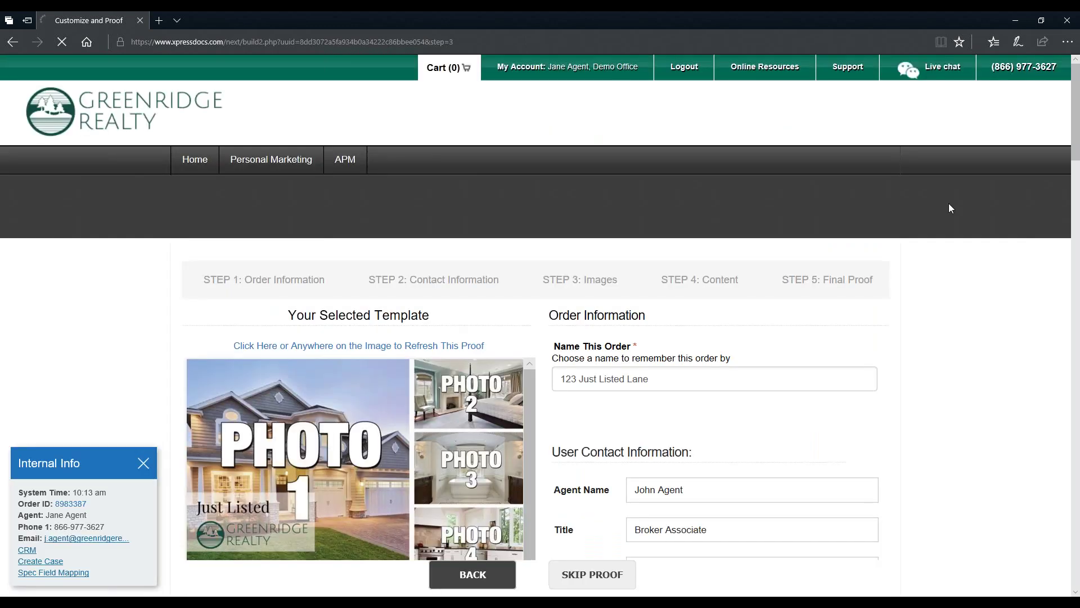
Step: Examine the quality ratings and editing options of the four property photos in the Images section without changing any photo
{"action": "scroll", "coordinate": [951, 208], "scroll_direction": "down", "scroll_amount": 10}
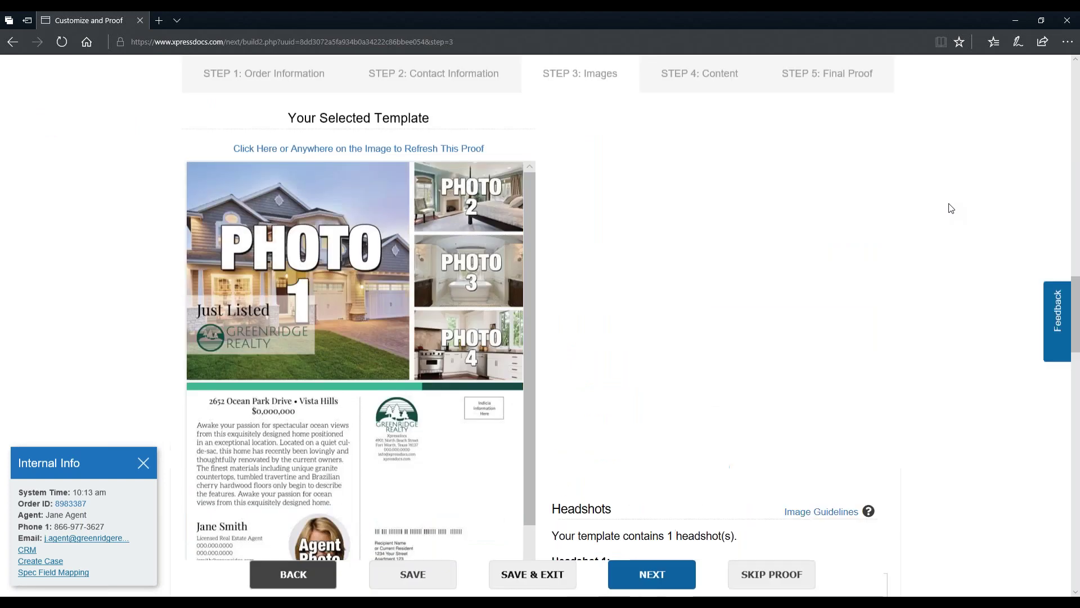
{"action": "scroll", "coordinate": [951, 208], "scroll_direction": "up", "scroll_amount": 5}
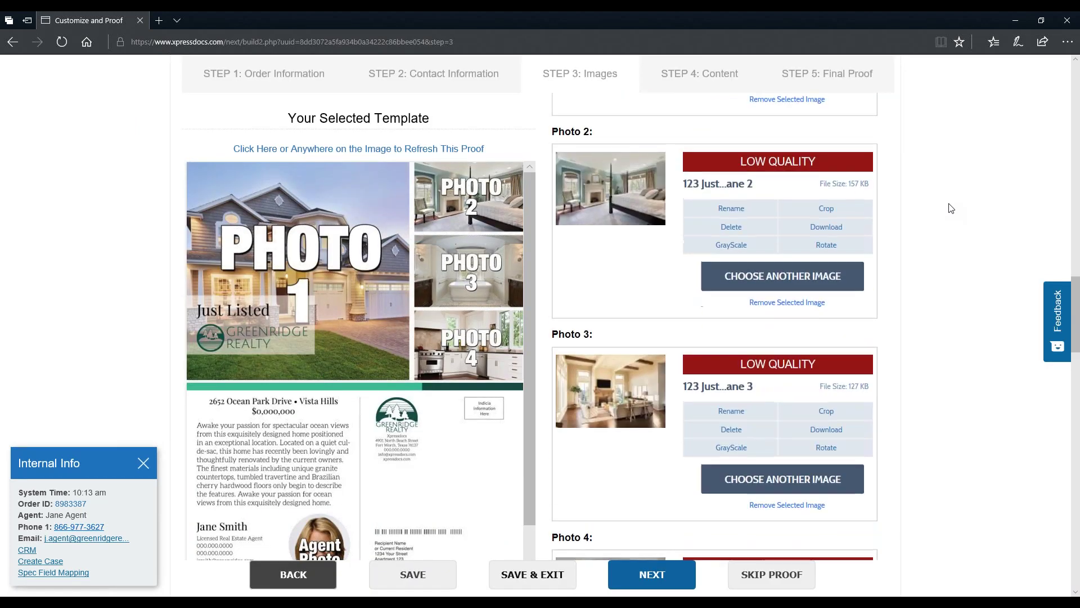
{"action": "scroll", "coordinate": [951, 208], "scroll_direction": "up", "scroll_amount": 2}
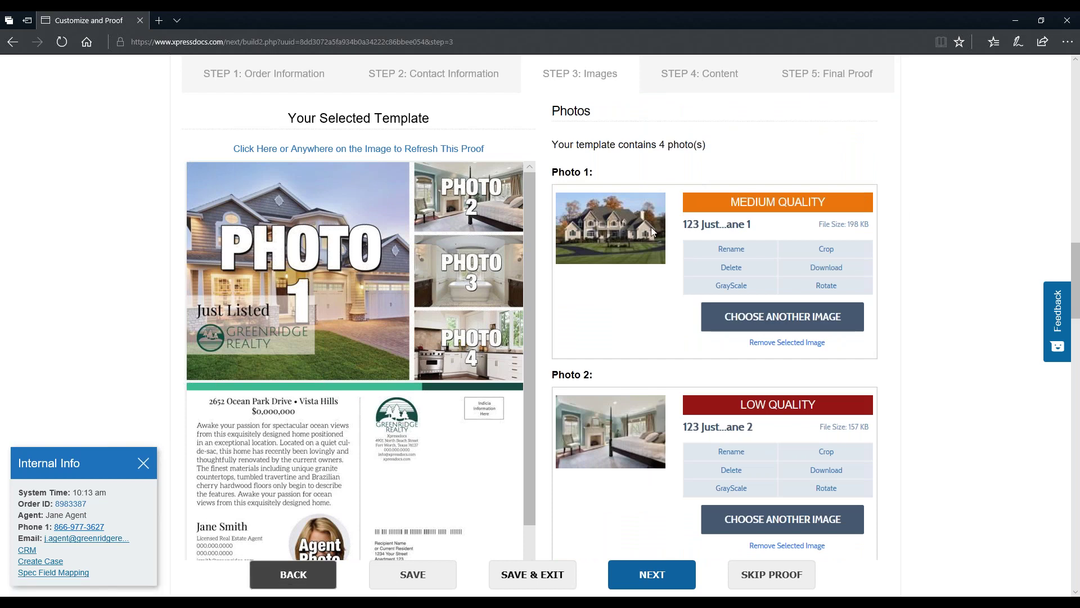
{"action": "scroll", "coordinate": [650, 228], "scroll_direction": "down", "scroll_amount": 7}
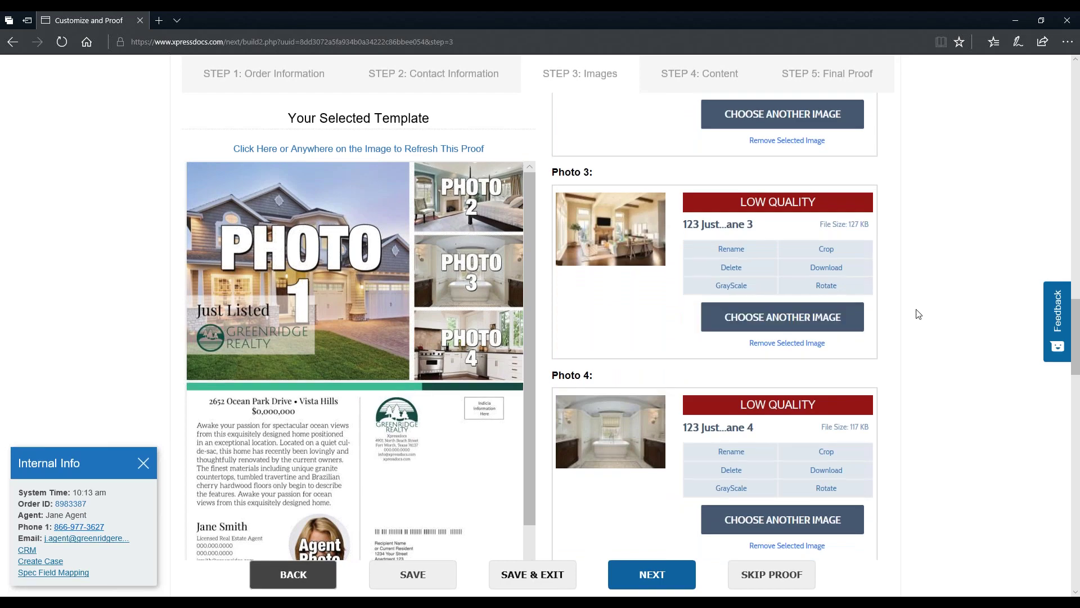
{"action": "scroll", "coordinate": [1005, 339], "scroll_direction": "up", "scroll_amount": 5}
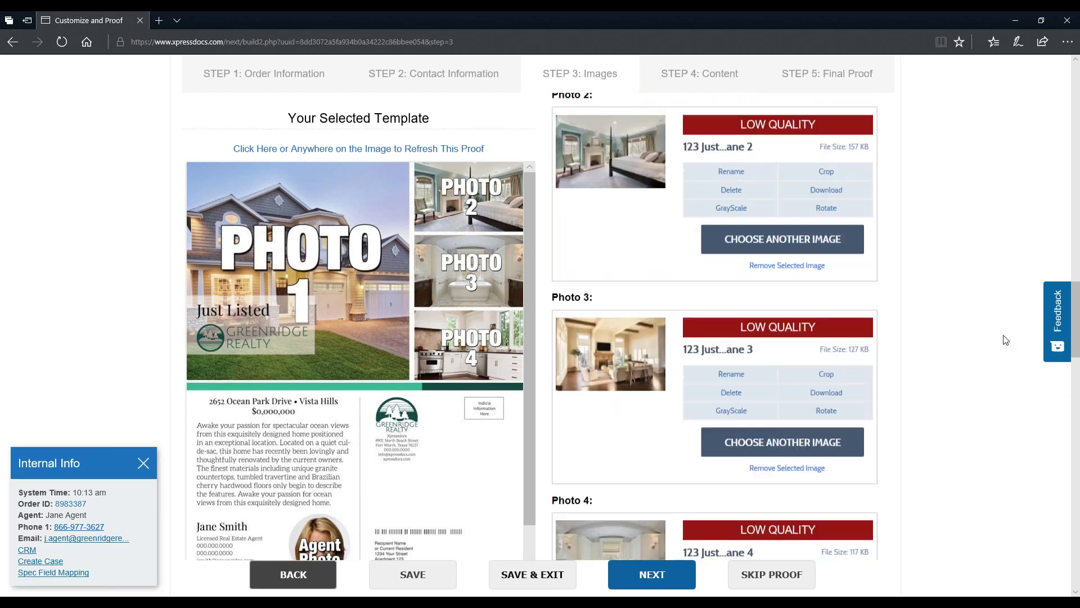
{"action": "scroll", "coordinate": [1006, 340], "scroll_direction": "up", "scroll_amount": 3}
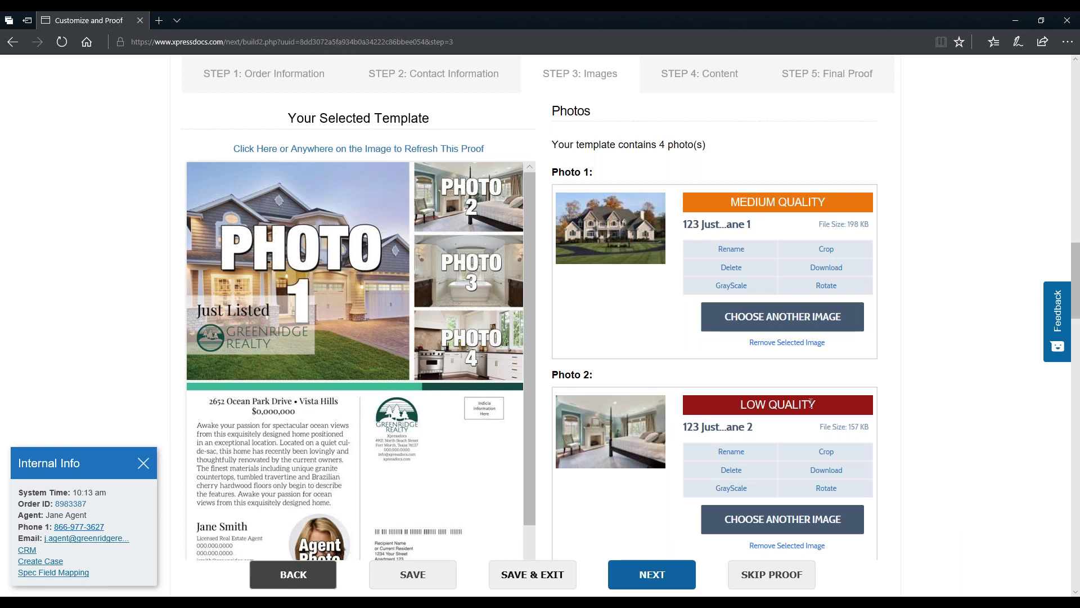
{"action": "scroll", "coordinate": [948, 383], "scroll_direction": "down", "scroll_amount": 3}
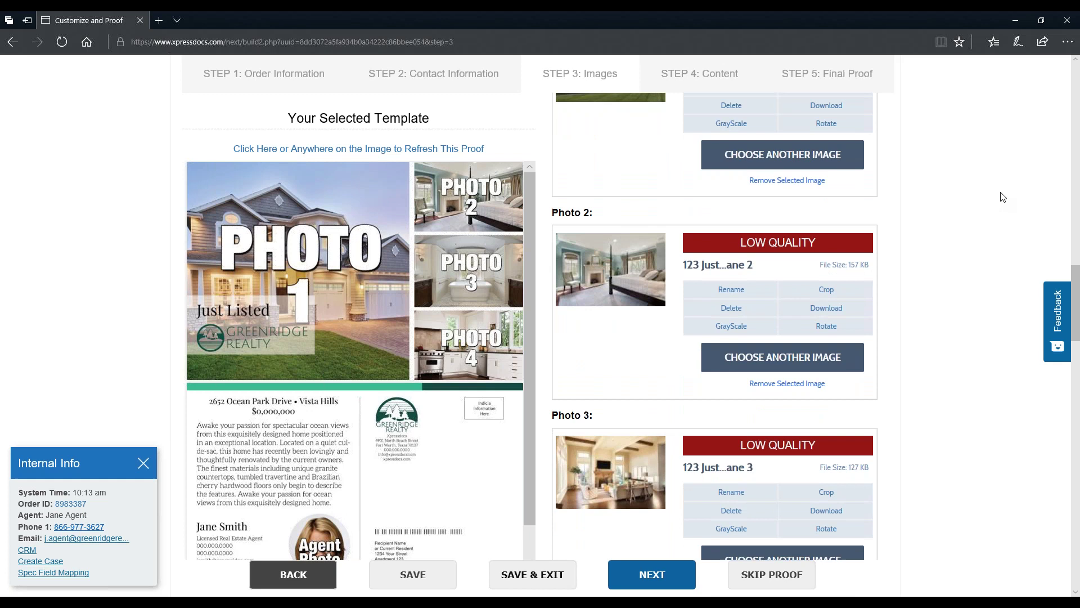
{"action": "scroll", "coordinate": [1001, 205], "scroll_direction": "up", "scroll_amount": 2}
{"action": "scroll", "coordinate": [985, 208], "scroll_direction": "up", "scroll_amount": 2}
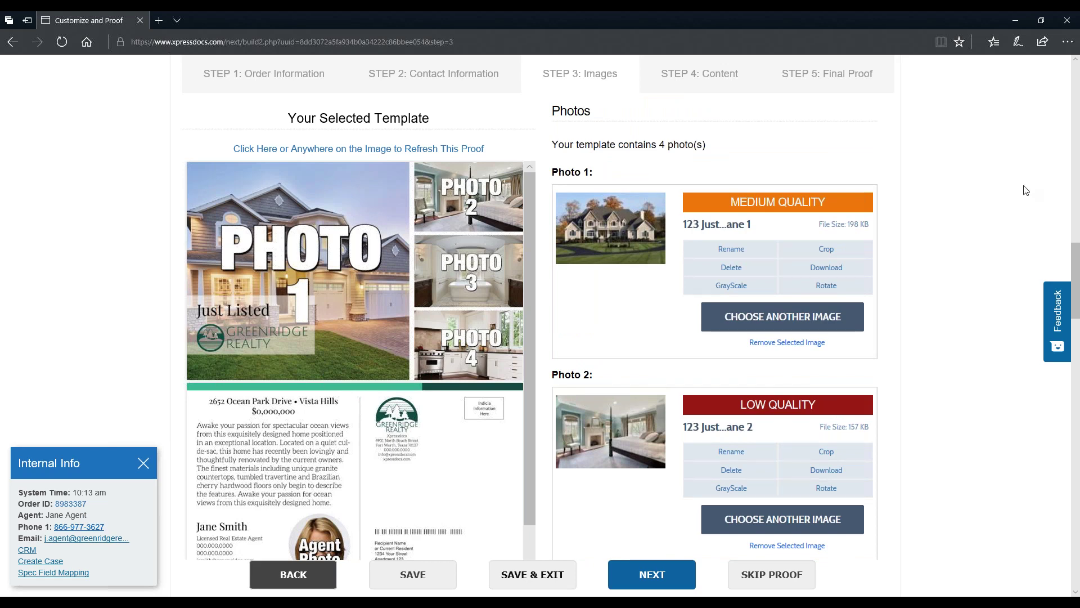
{"action": "scroll", "coordinate": [1025, 190], "scroll_direction": "down", "scroll_amount": 4}
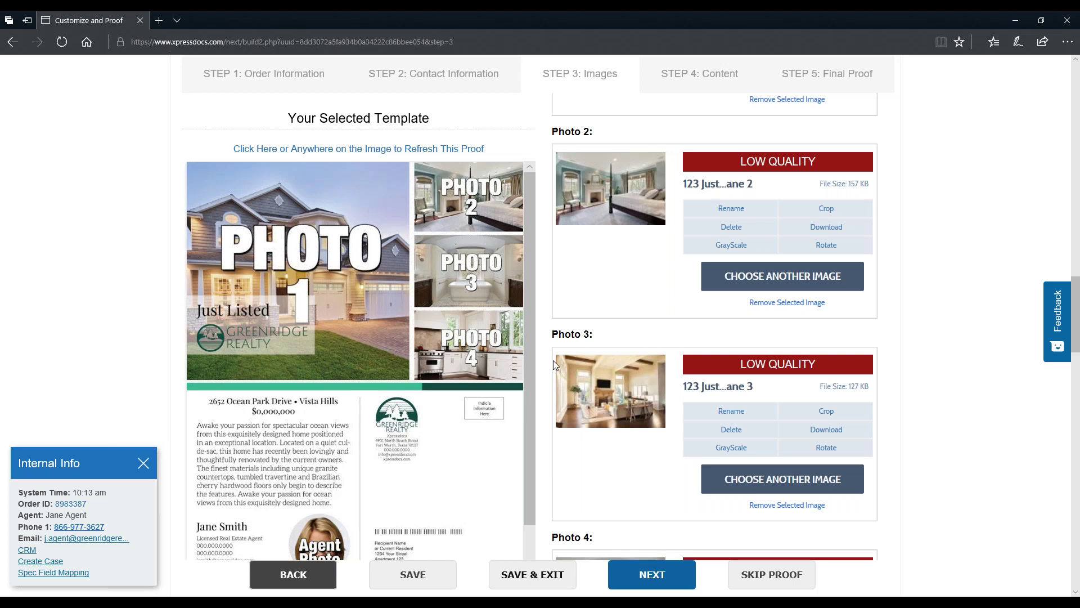
{"action": "scroll", "coordinate": [795, 306], "scroll_direction": "down", "scroll_amount": 2}
{"action": "scroll", "coordinate": [796, 307], "scroll_direction": "down", "scroll_amount": 5}
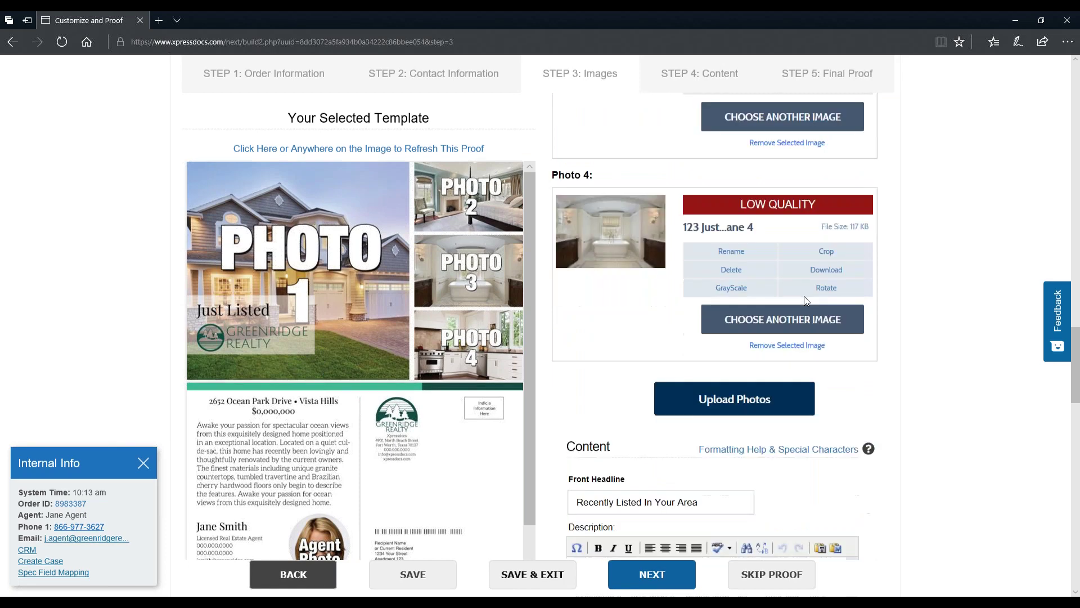
Step: Review the front headline, description text, character limit and listing specifications in the Content section
{"action": "scroll", "coordinate": [804, 298], "scroll_direction": "down", "scroll_amount": 1}
{"action": "scroll", "coordinate": [804, 302], "scroll_direction": "down", "scroll_amount": 2}
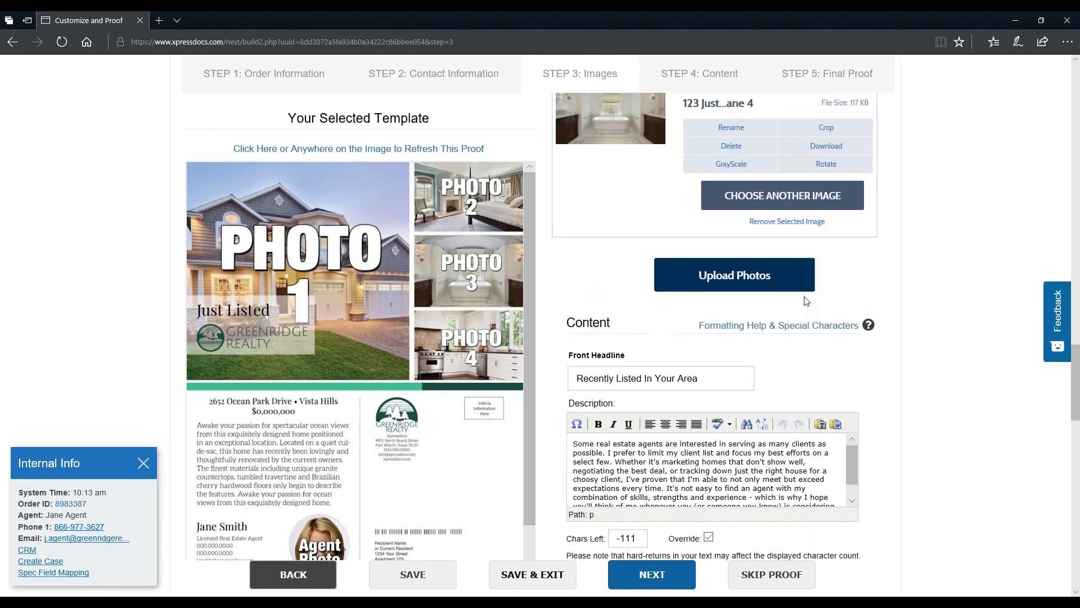
{"action": "scroll", "coordinate": [932, 286], "scroll_direction": "down", "scroll_amount": 2}
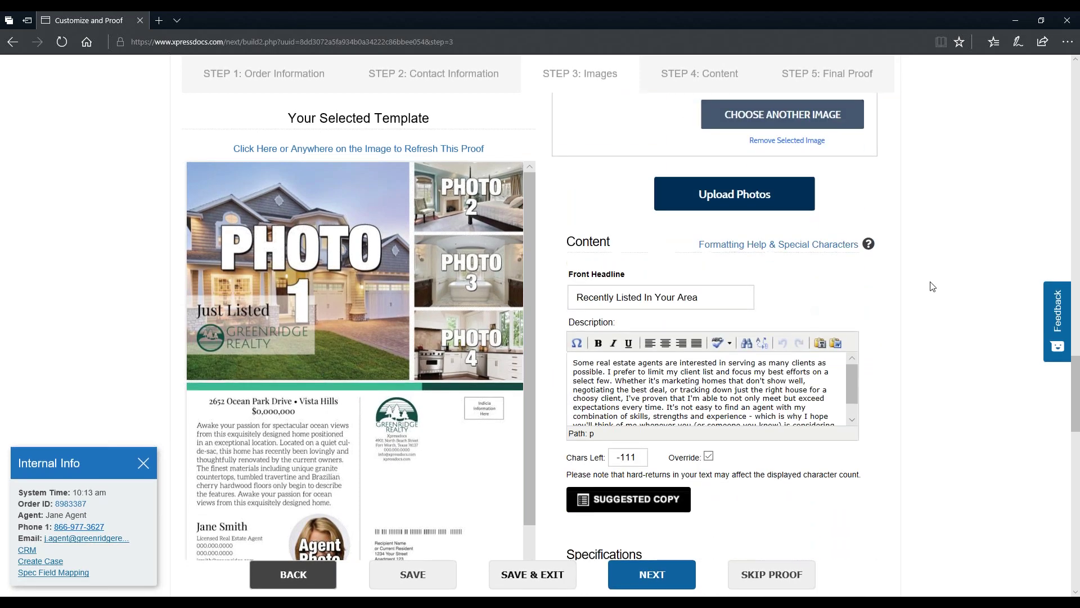
{"action": "scroll", "coordinate": [885, 244], "scroll_direction": "down", "scroll_amount": 2}
{"action": "scroll", "coordinate": [885, 244], "scroll_direction": "down", "scroll_amount": 1}
{"action": "scroll", "coordinate": [886, 243], "scroll_direction": "up", "scroll_amount": 1}
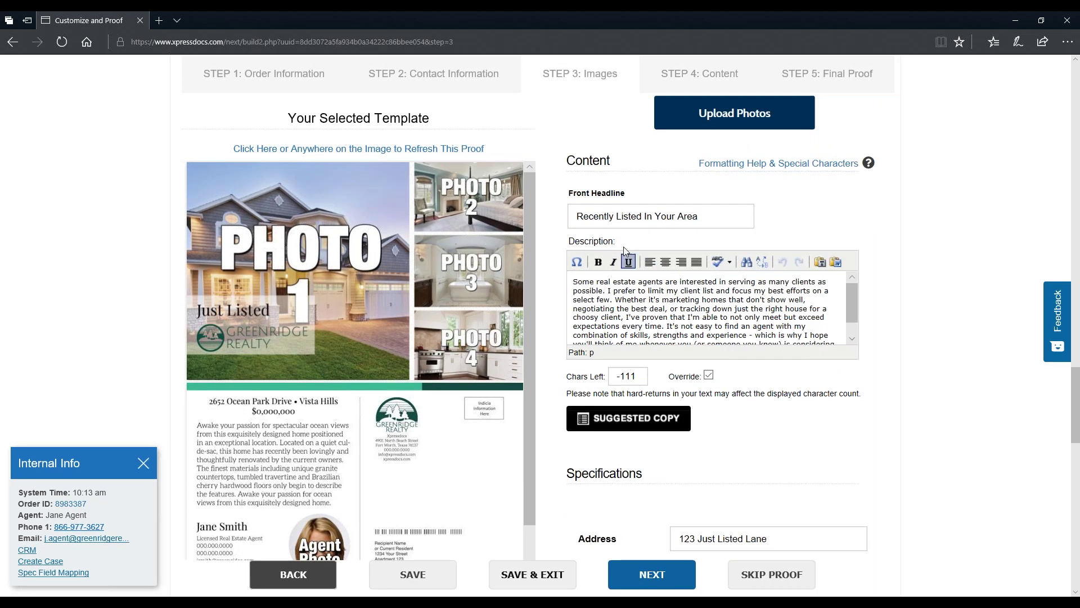
{"action": "scroll", "coordinate": [839, 253], "scroll_direction": "down", "scroll_amount": 3}
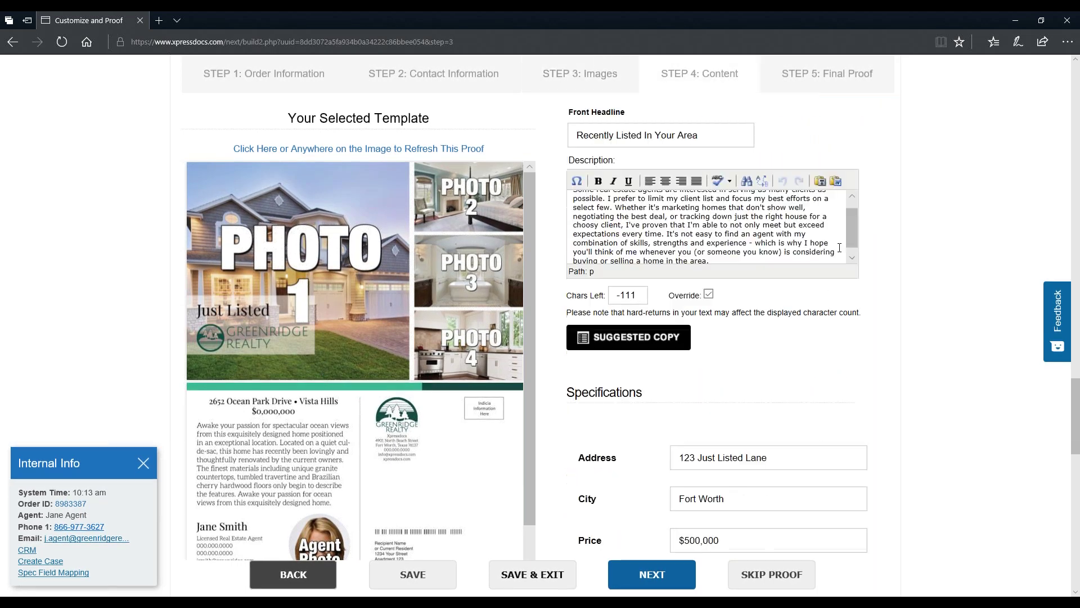
{"action": "scroll", "coordinate": [852, 270], "scroll_direction": "down", "scroll_amount": 1}
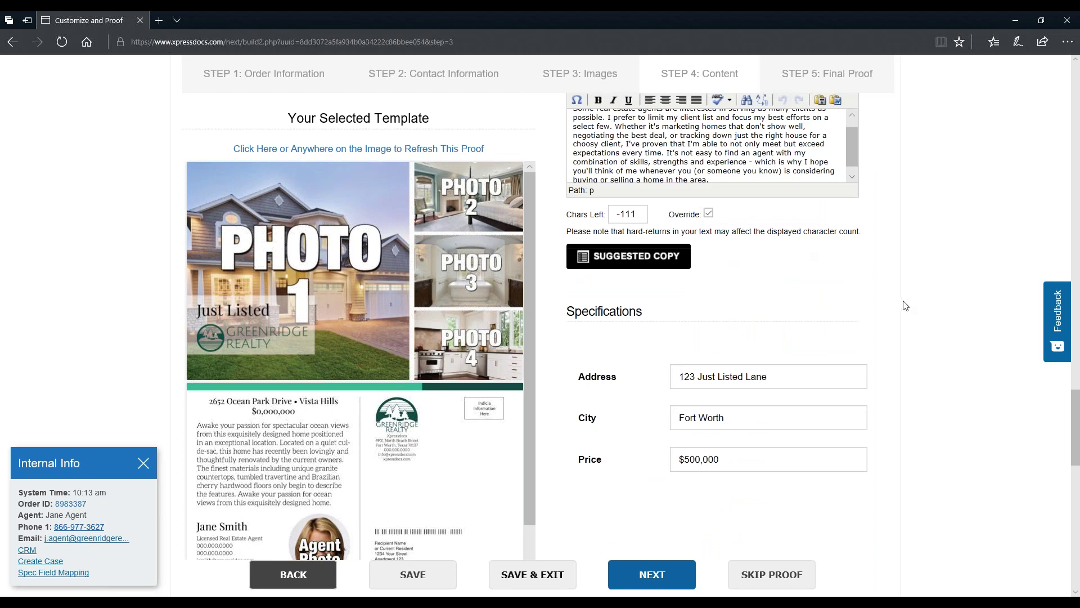
{"action": "scroll", "coordinate": [895, 285], "scroll_direction": "up", "scroll_amount": 2}
{"action": "mouse_move", "coordinate": [851, 227]}
{"action": "left_mouse_down"}
{"action": "mouse_move", "coordinate": [852, 237]}
{"action": "mouse_move", "coordinate": [858, 215]}
{"action": "left_mouse_up"}
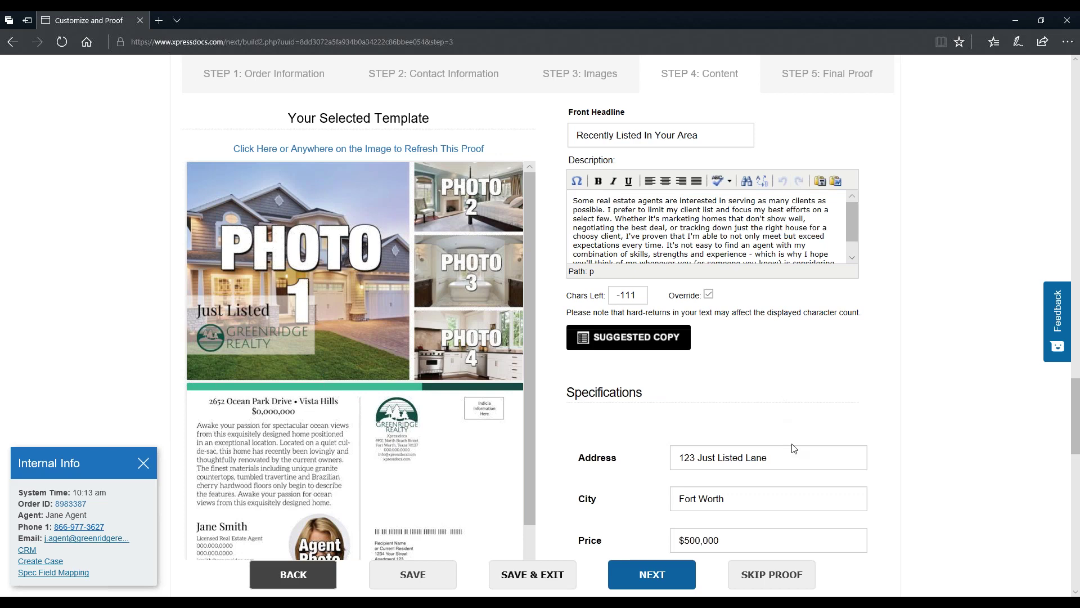
Step: Accept the content as it is and generate the postcard's final proof
{"action": "scroll", "coordinate": [794, 448], "scroll_direction": "down", "scroll_amount": 3}
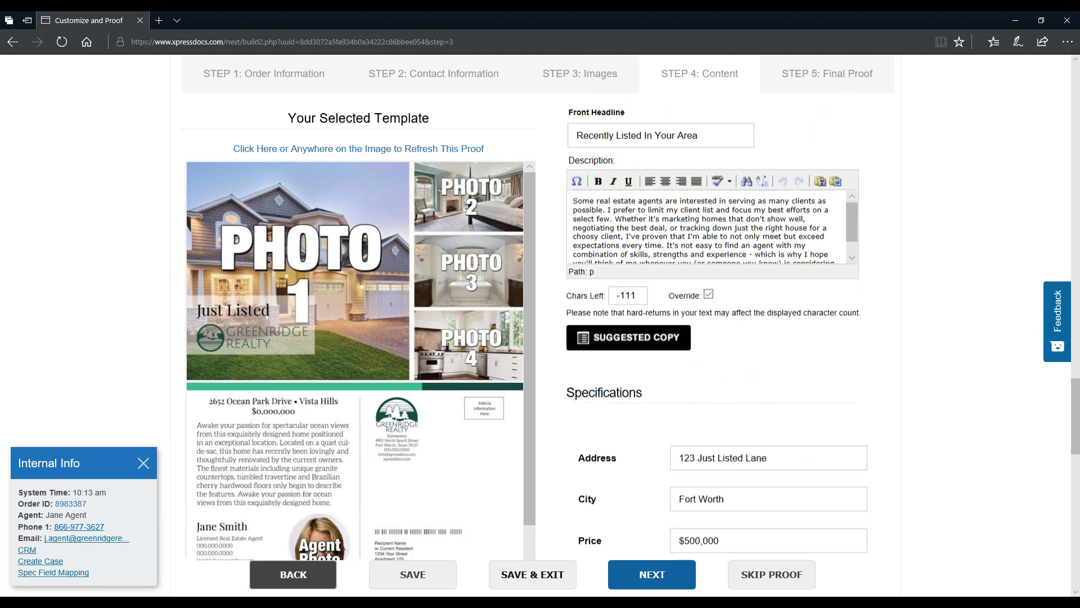
{"action": "left_click", "coordinate": [673, 584]}
{"action": "left_click", "coordinate": [565, 209]}
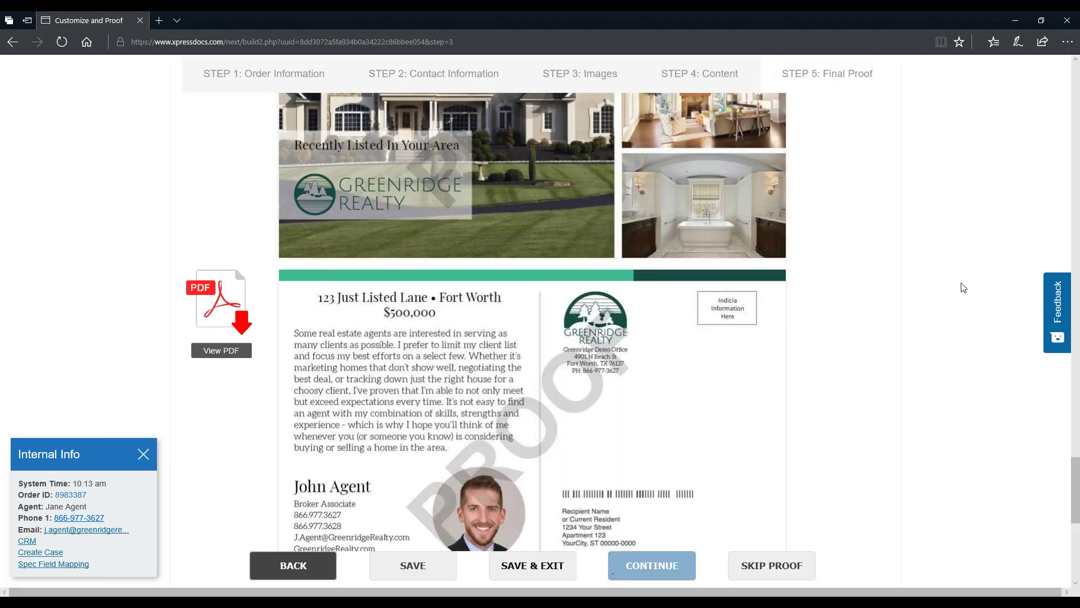
Step: Examine the front and back of the postcard's final proof, checking photos, headline, description, agent details and mailing area
{"action": "scroll", "coordinate": [918, 331], "scroll_direction": "up", "scroll_amount": 4}
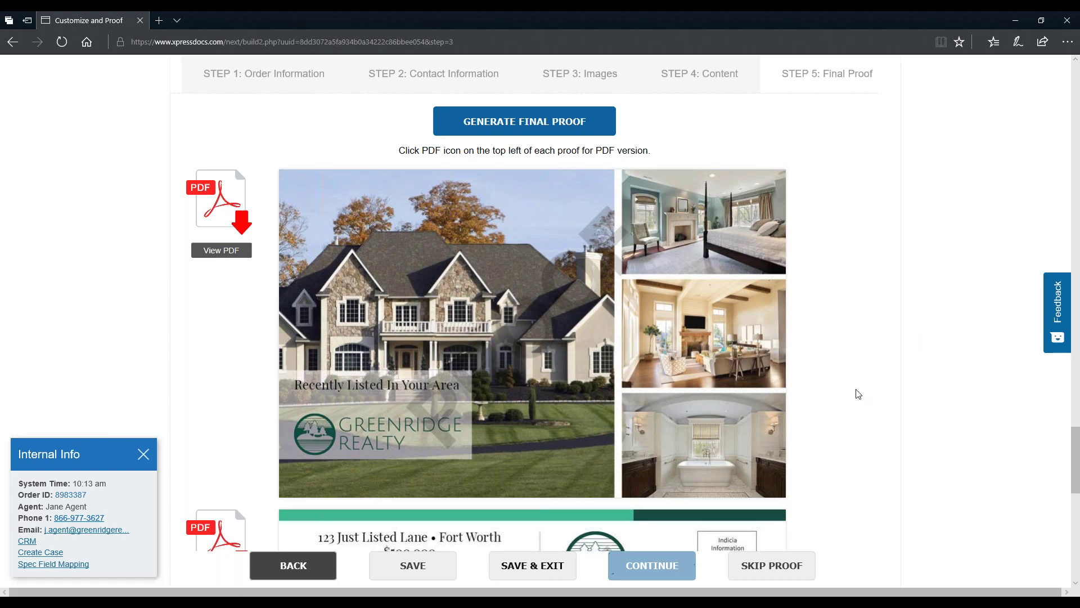
{"action": "scroll", "coordinate": [856, 391], "scroll_direction": "down", "scroll_amount": 5}
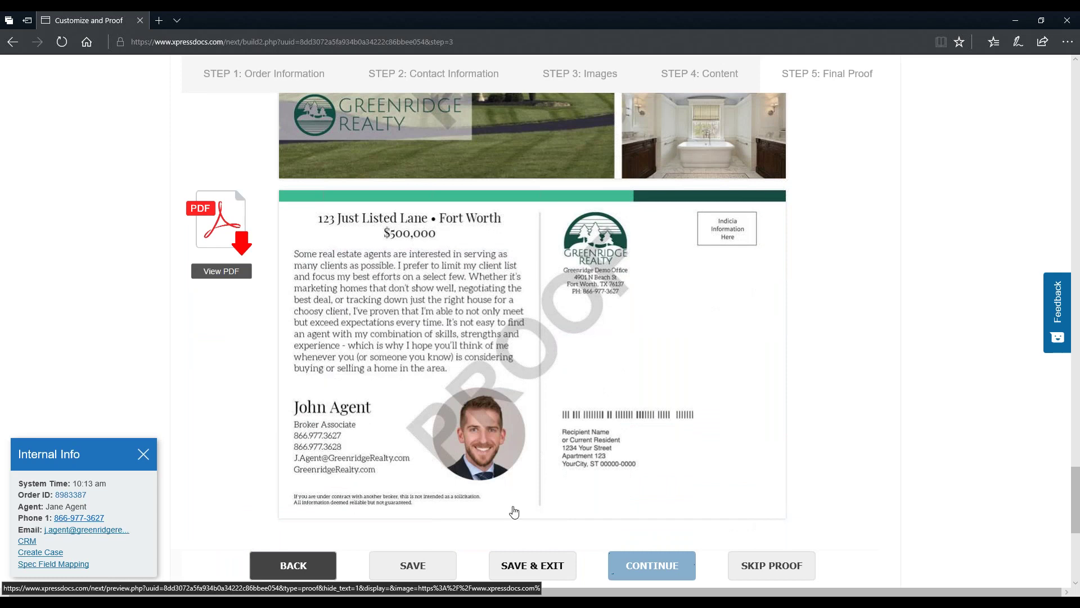
{"action": "scroll", "coordinate": [772, 503], "scroll_direction": "up", "scroll_amount": 4}
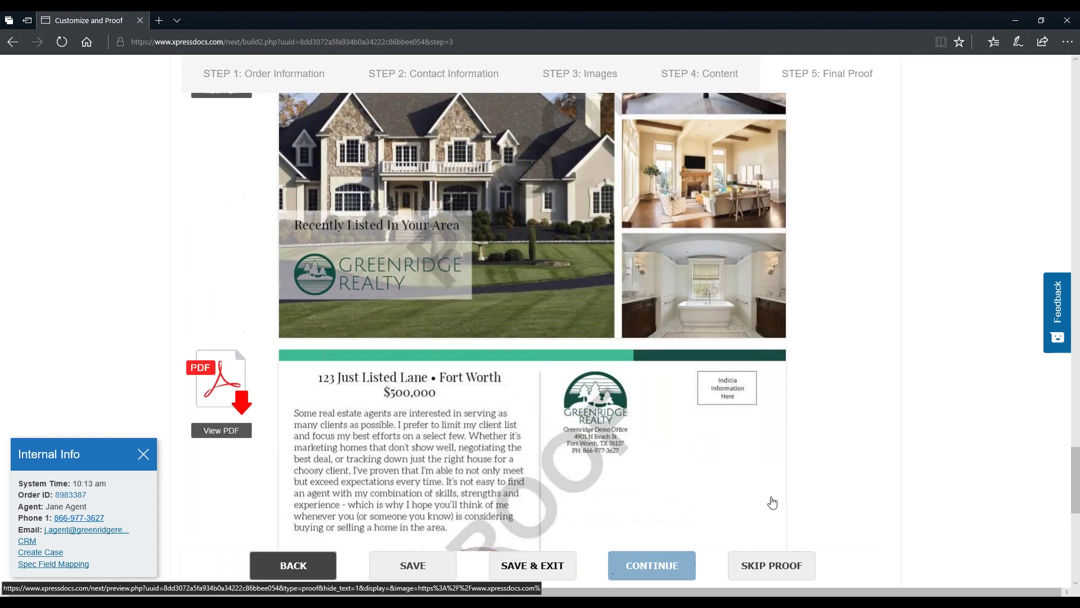
{"action": "scroll", "coordinate": [806, 494], "scroll_direction": "up", "scroll_amount": 1}
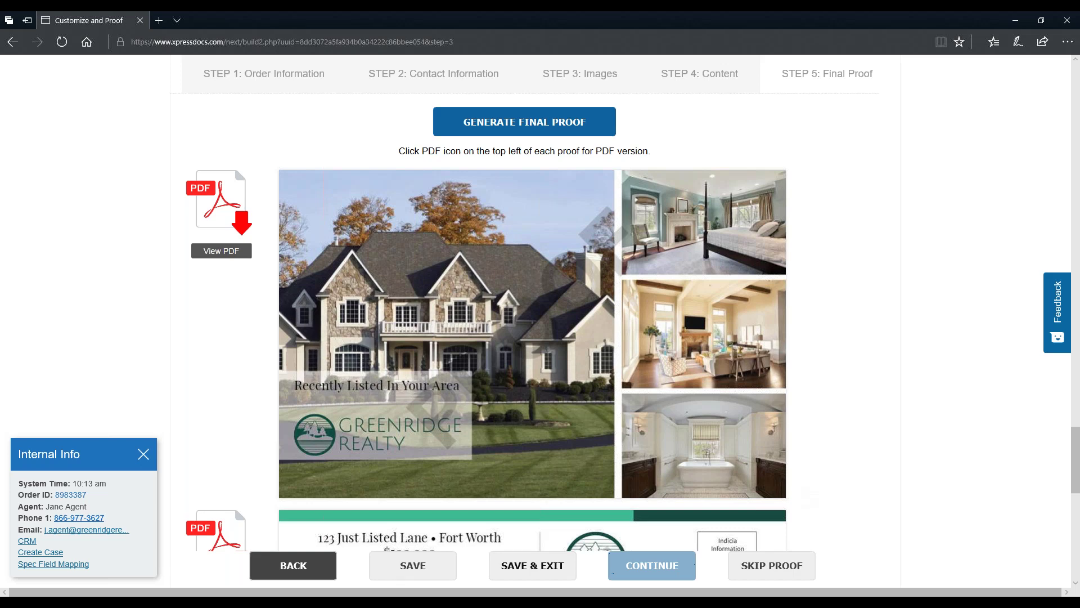
{"action": "scroll", "coordinate": [887, 374], "scroll_direction": "down", "scroll_amount": 3}
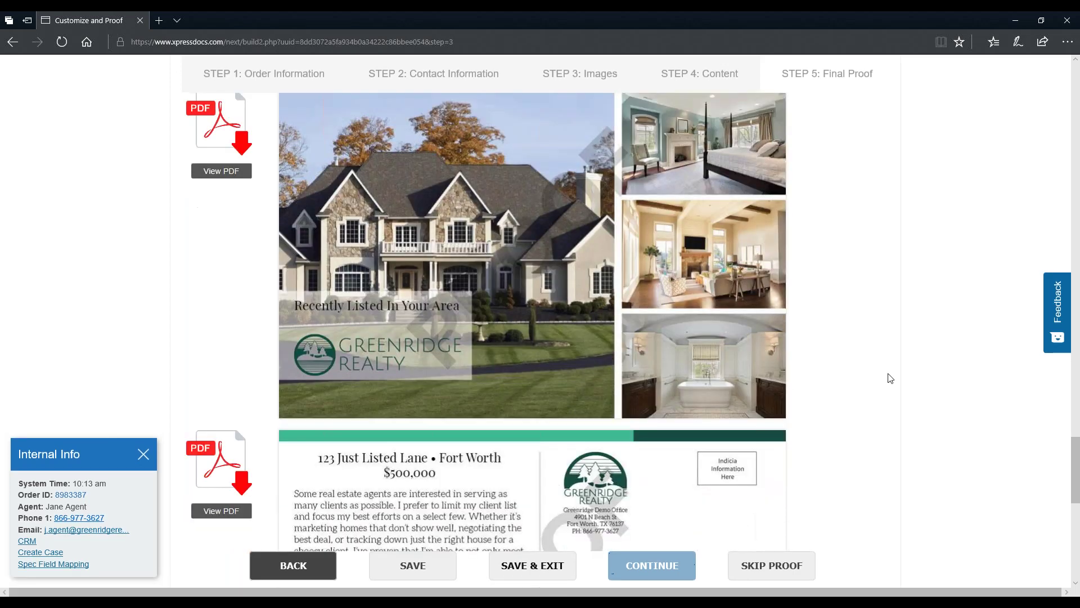
{"action": "scroll", "coordinate": [730, 388], "scroll_direction": "down", "scroll_amount": 3}
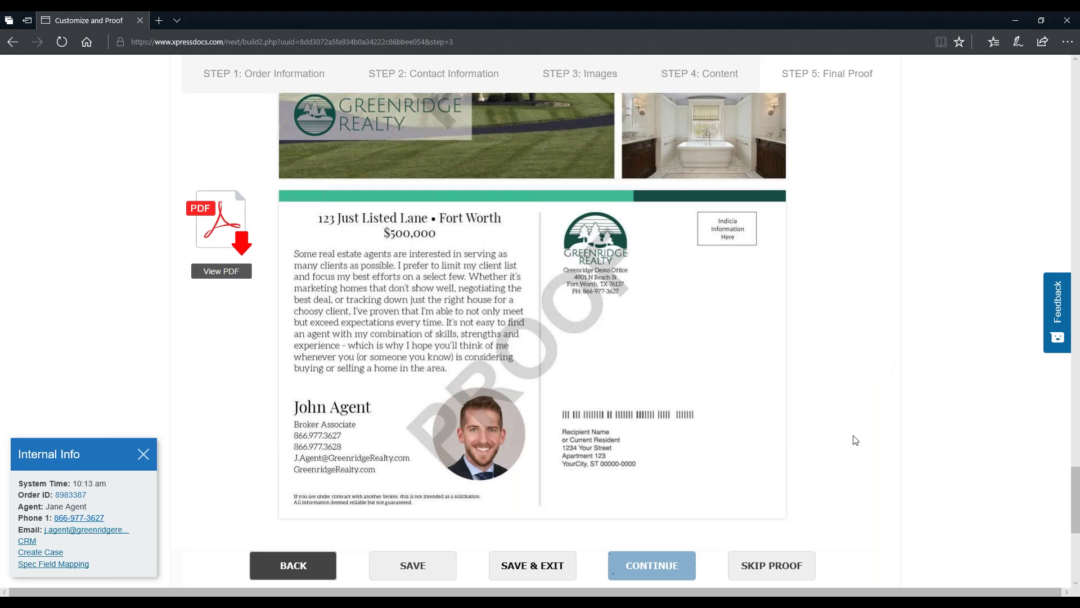
{"action": "scroll", "coordinate": [855, 442], "scroll_direction": "up", "scroll_amount": 5}
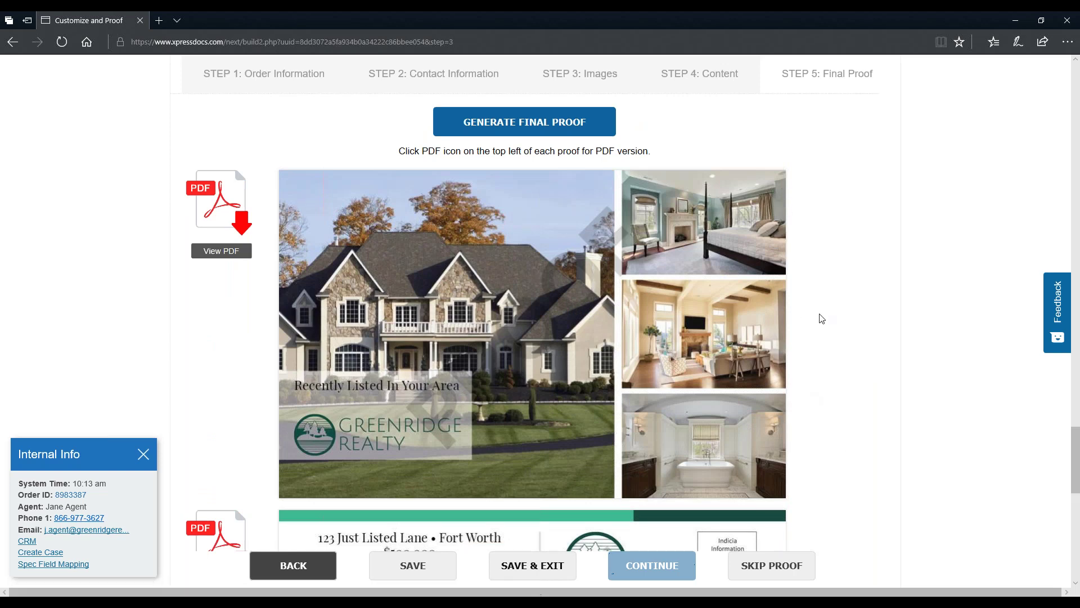
{"action": "scroll", "coordinate": [831, 312], "scroll_direction": "down", "scroll_amount": 2}
{"action": "scroll", "coordinate": [832, 313], "scroll_direction": "down", "scroll_amount": 3}
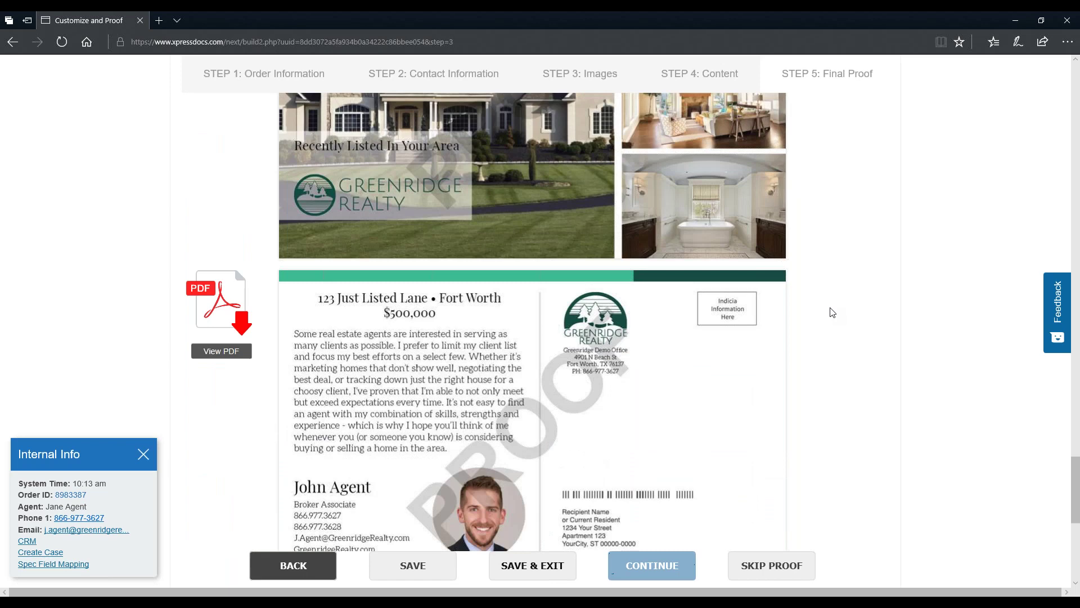
{"action": "scroll", "coordinate": [850, 348], "scroll_direction": "up", "scroll_amount": 2}
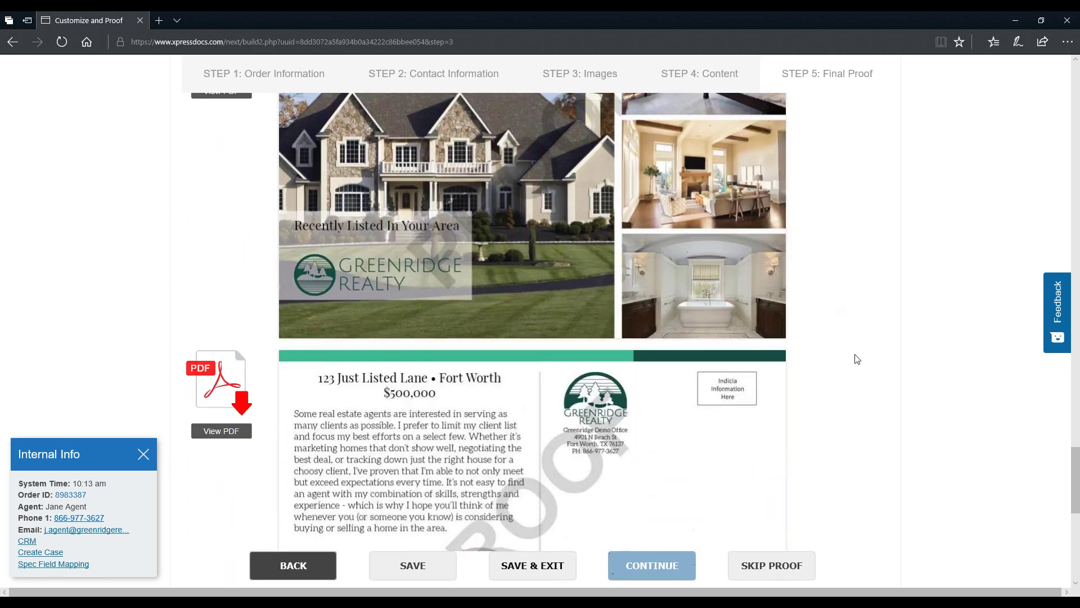
{"action": "scroll", "coordinate": [861, 373], "scroll_direction": "up", "scroll_amount": 2}
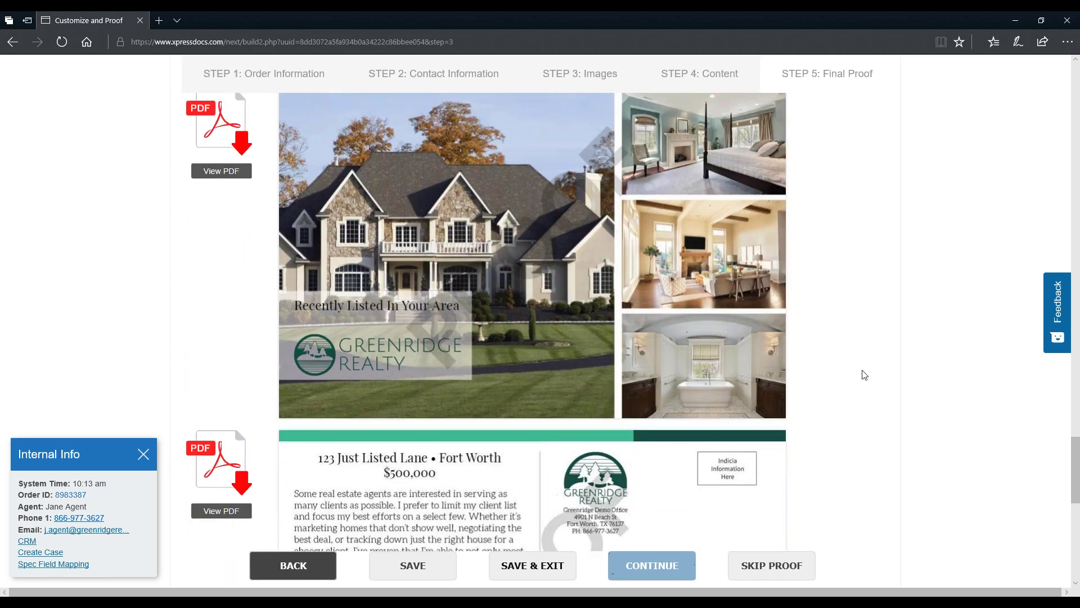
{"action": "scroll", "coordinate": [864, 374], "scroll_direction": "up", "scroll_amount": 1}
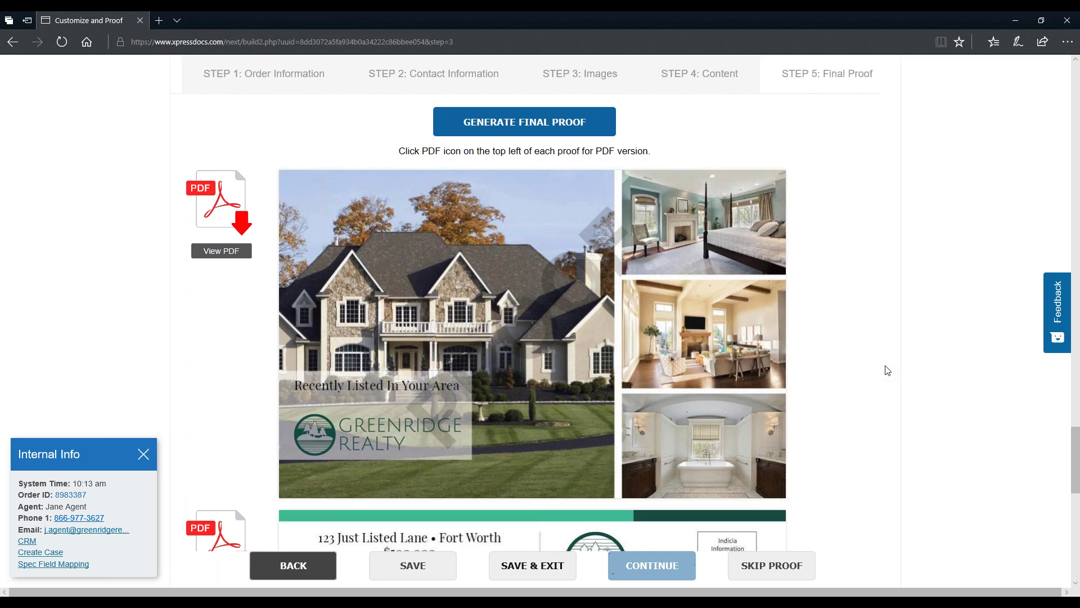
Step: View the PDF proof of the postcard's back in a widened window and close it
{"action": "scroll", "coordinate": [853, 277], "scroll_direction": "down", "scroll_amount": 1}
{"action": "scroll", "coordinate": [853, 277], "scroll_direction": "down", "scroll_amount": 5}
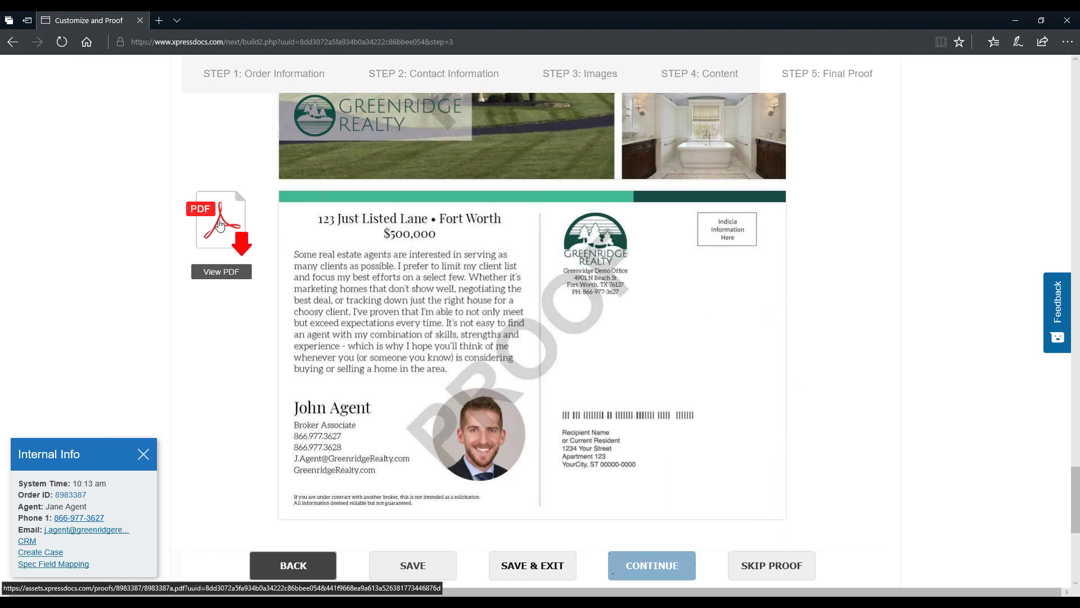
{"action": "left_click", "coordinate": [220, 225]}
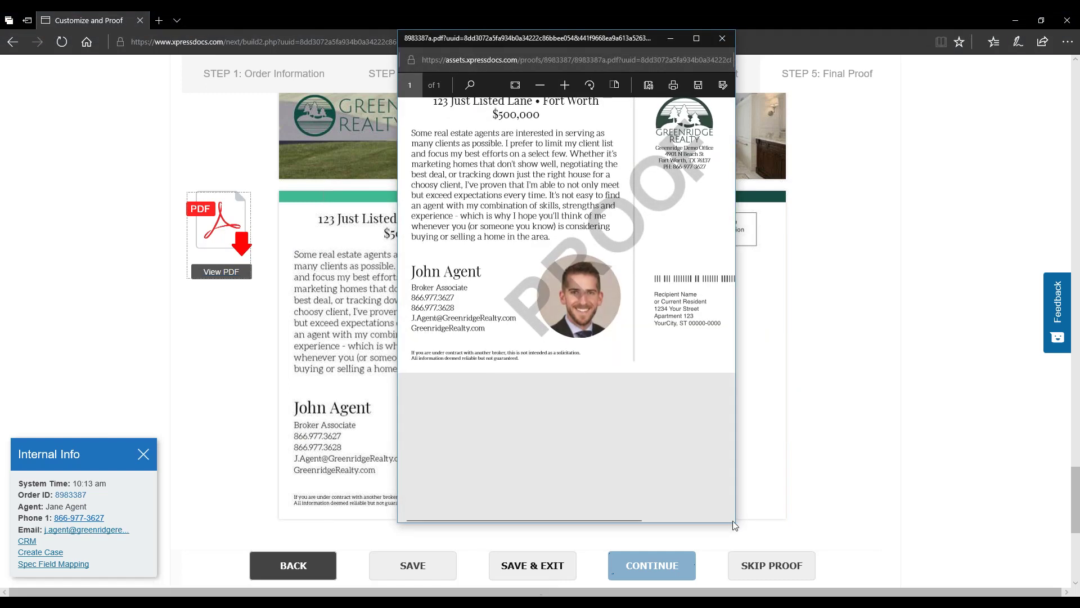
{"action": "left_click_drag", "start_coordinate": [764, 526], "coordinate": [984, 533]}
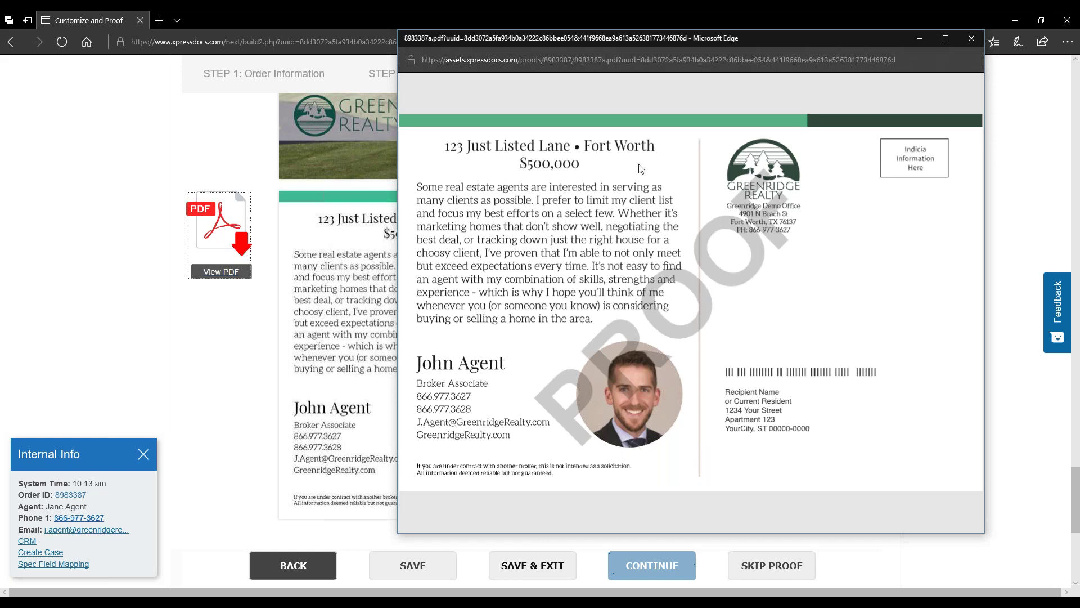
{"action": "left_click", "coordinate": [972, 38]}
Step: View the PDF proof of the postcard's front in a widened window
{"action": "scroll", "coordinate": [900, 236], "scroll_direction": "up", "scroll_amount": 5}
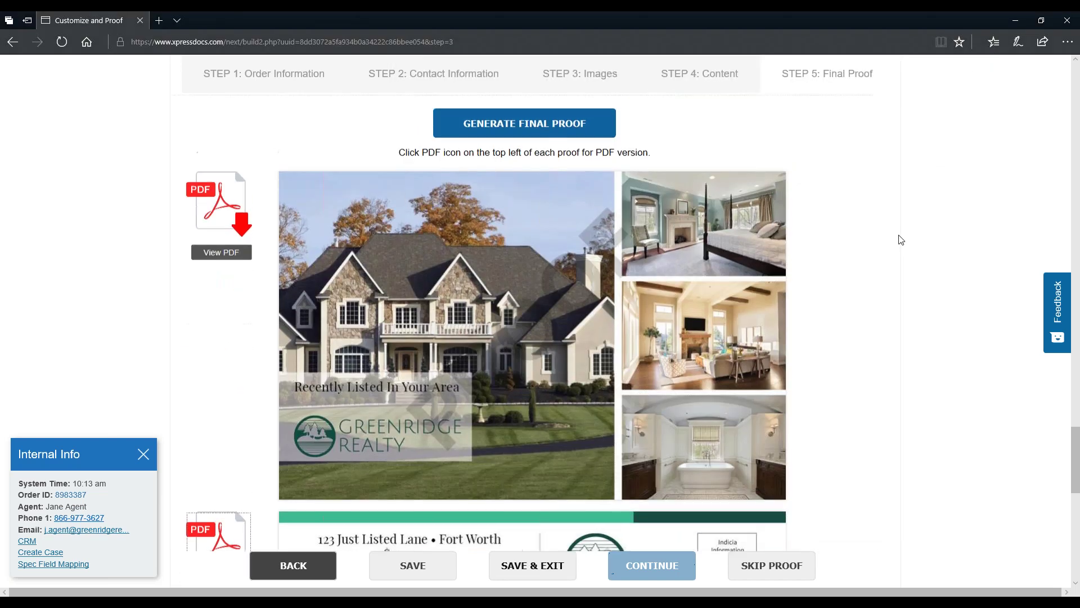
{"action": "left_click", "coordinate": [211, 195]}
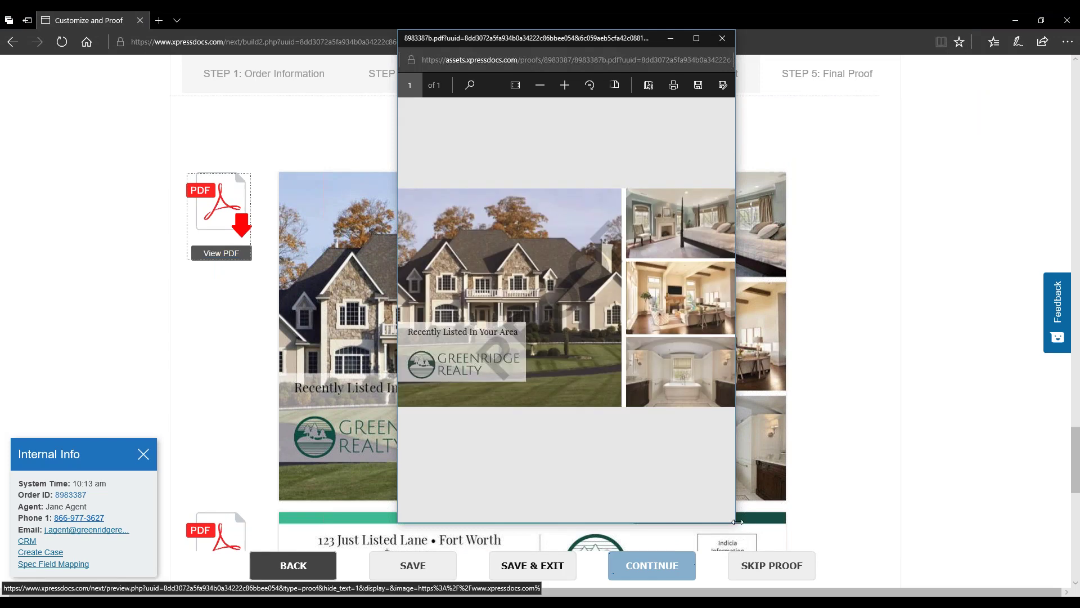
{"action": "left_click_drag", "start_coordinate": [735, 520], "coordinate": [991, 518]}
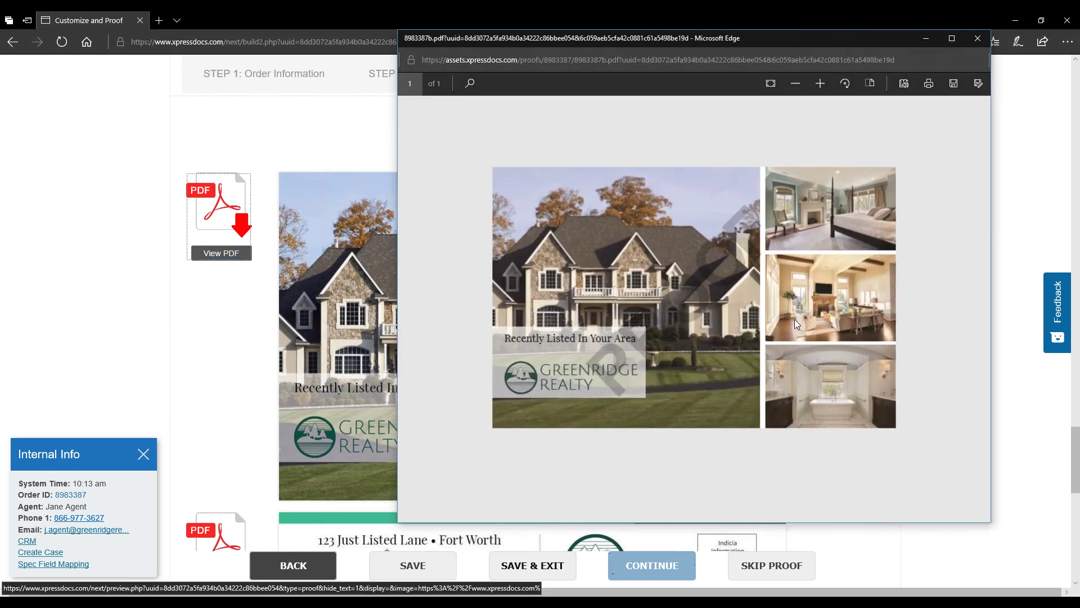
Step: Enlarge the PDF proof of the postcard's front to full screen for inspection and close it
{"action": "scroll", "coordinate": [797, 323], "scroll_direction": "up", "scroll_amount": 3}
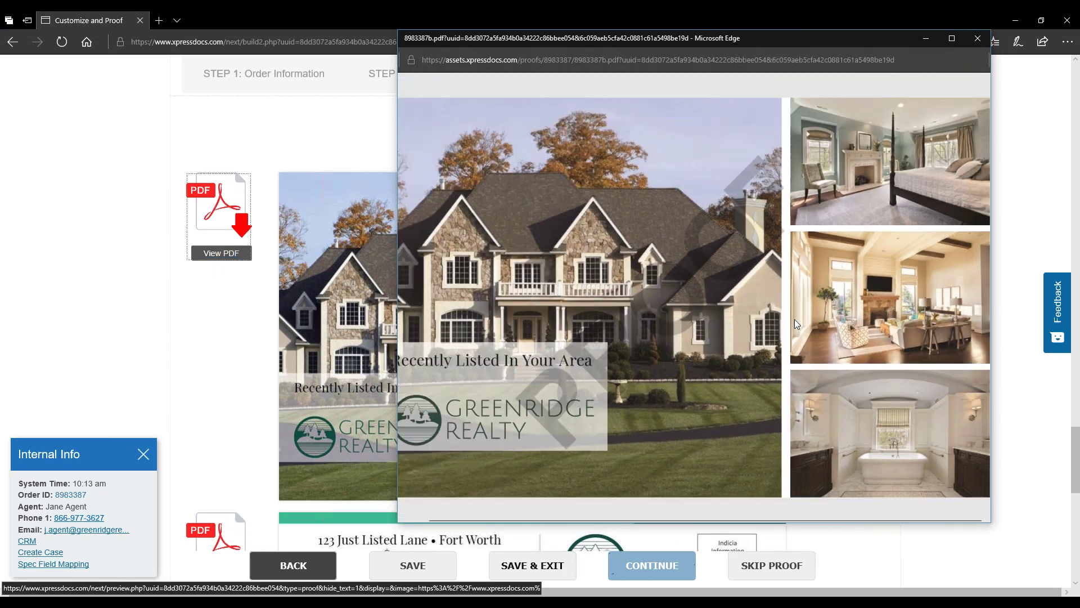
{"action": "left_click", "coordinate": [952, 38]}
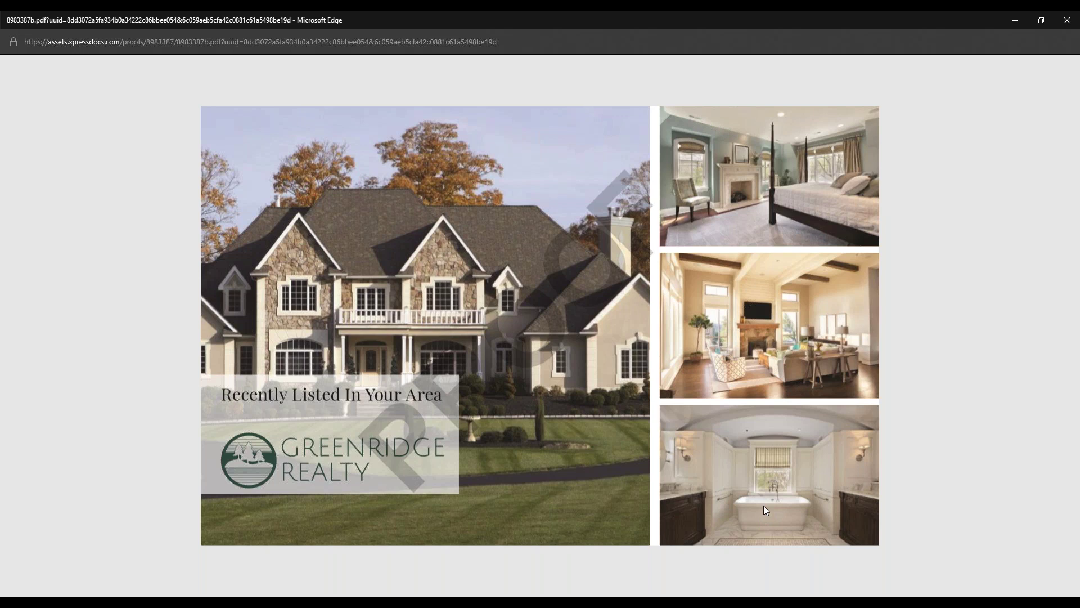
{"action": "left_click", "coordinate": [1067, 21]}
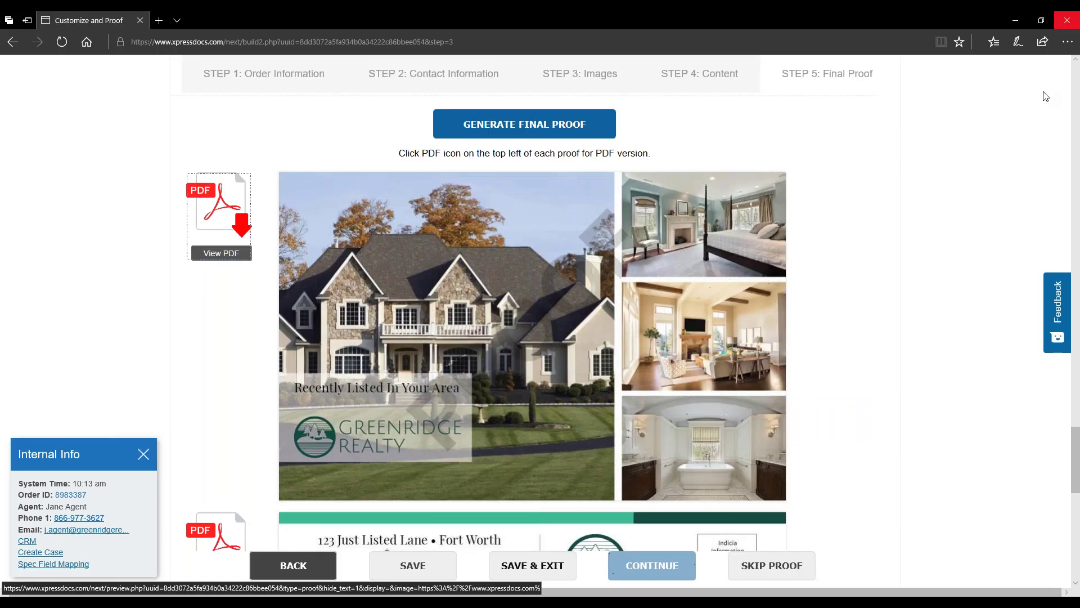
Step: Accept all three proof acknowledgements on content responsibility, photo quality and small text size, and continue to the delivery options
{"action": "scroll", "coordinate": [979, 224], "scroll_direction": "down", "scroll_amount": 2}
{"action": "scroll", "coordinate": [958, 176], "scroll_direction": "down", "scroll_amount": 9}
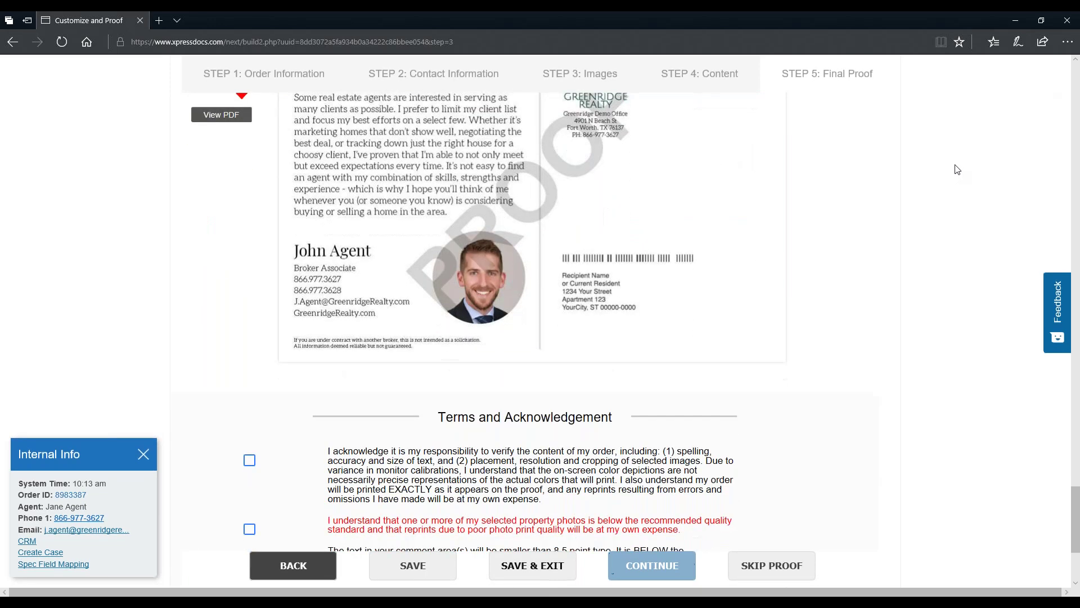
{"action": "scroll", "coordinate": [957, 166], "scroll_direction": "down", "scroll_amount": 2}
{"action": "left_click", "coordinate": [249, 300]}
{"action": "left_click", "coordinate": [249, 369]}
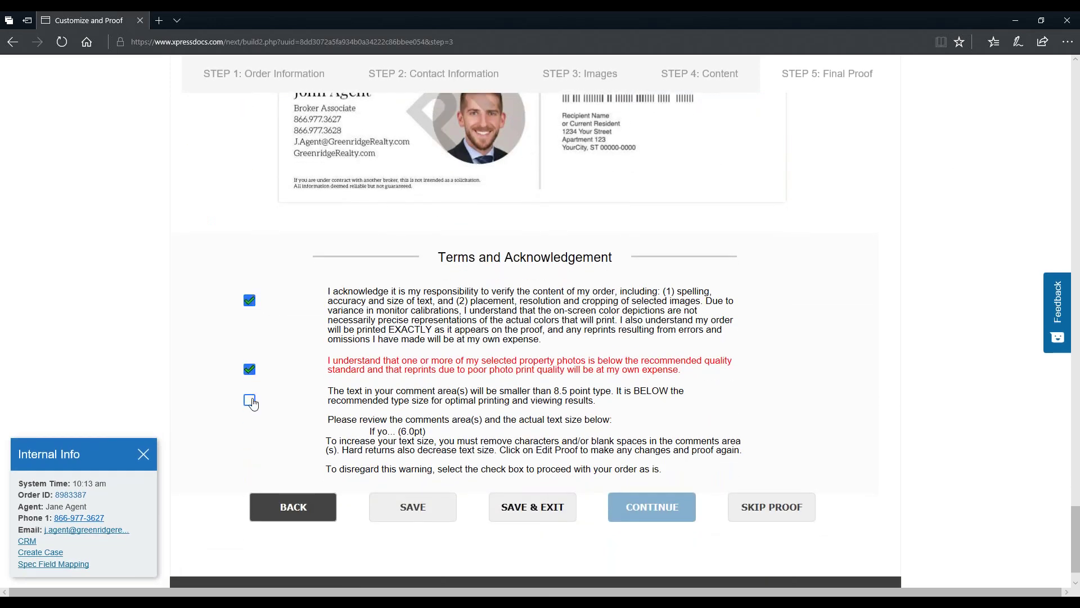
{"action": "left_click", "coordinate": [250, 401]}
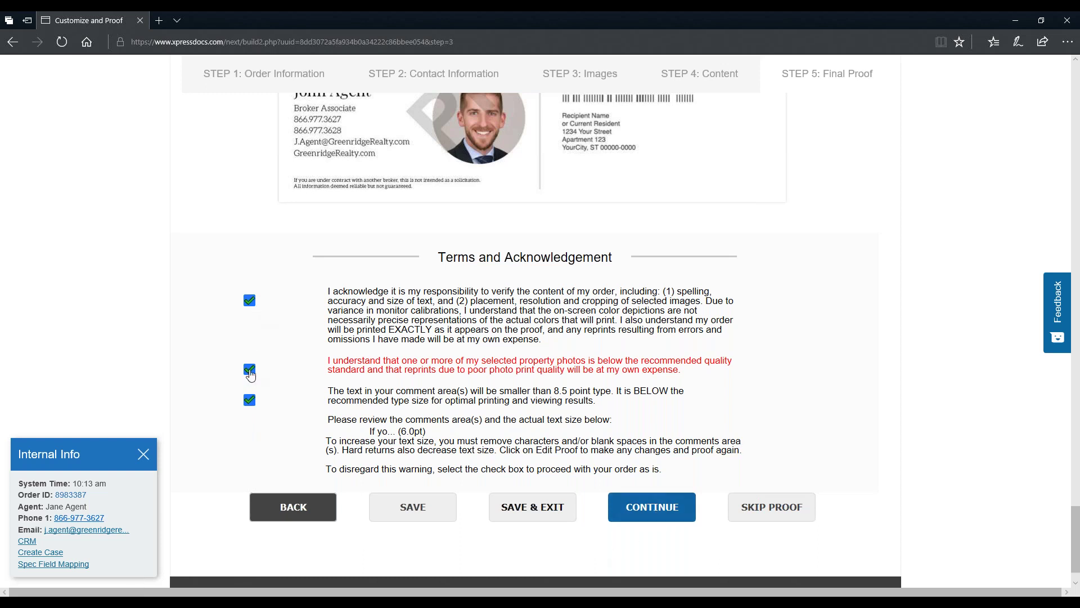
{"action": "left_click", "coordinate": [657, 503]}
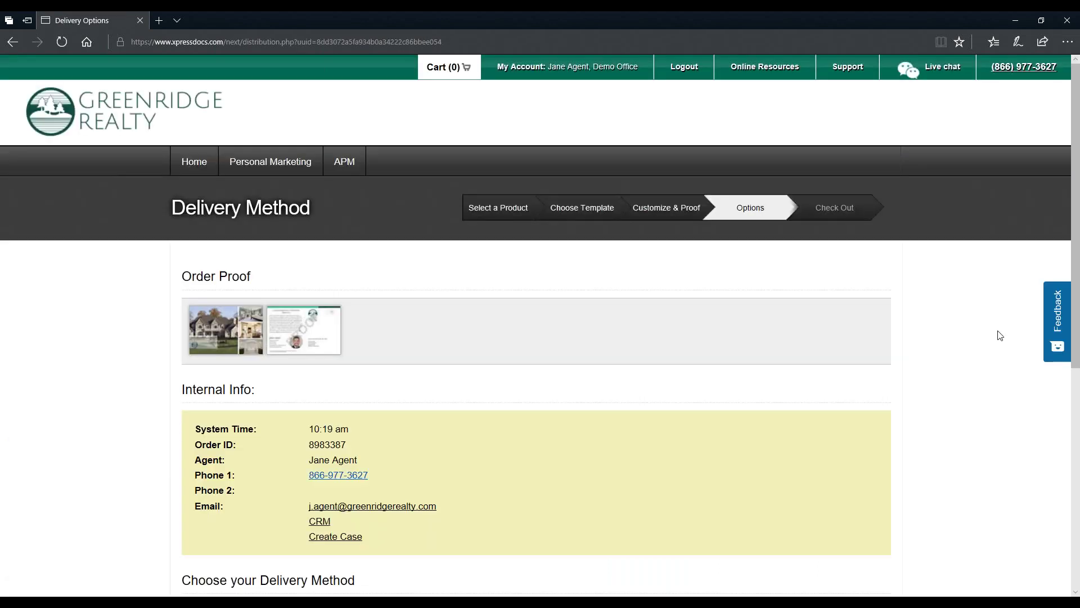
Step: Choose the Complete Mailing Service as the delivery method and proceed to the mailing service options
{"action": "scroll", "coordinate": [1000, 335], "scroll_direction": "down", "scroll_amount": 7}
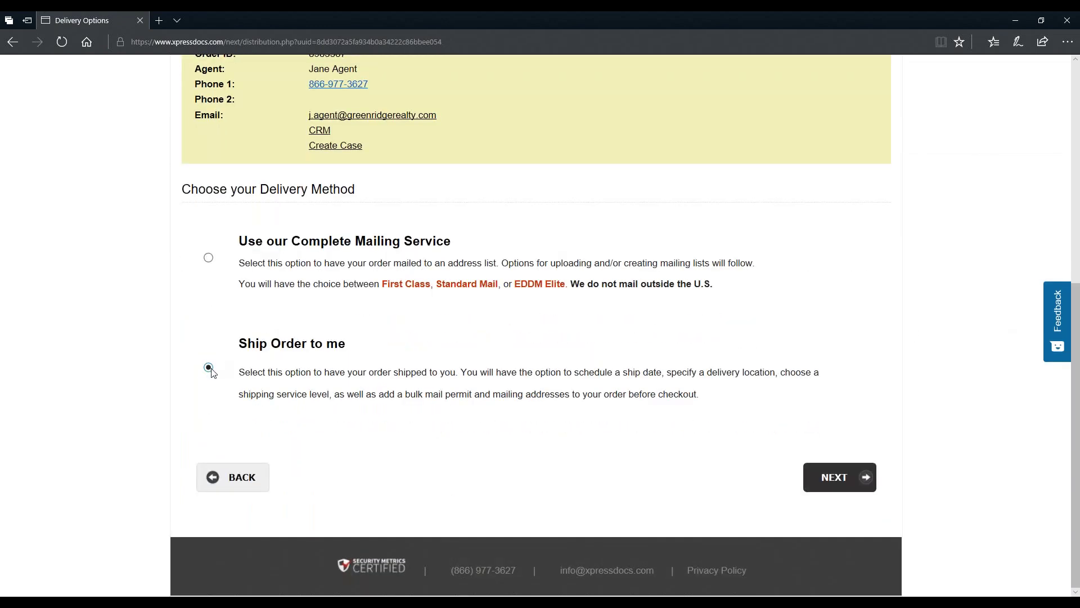
{"action": "left_click", "coordinate": [209, 259]}
{"action": "left_click", "coordinate": [850, 487]}
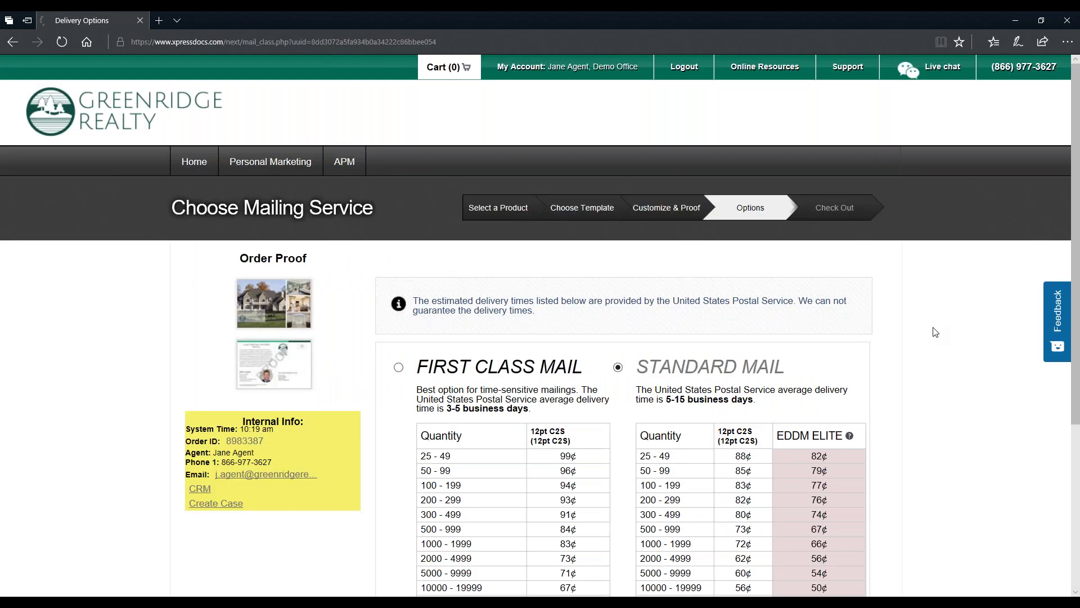
Step: Compare the First Class and Standard Mail price tables, choose Standard Mail and proceed to the addressing options
{"action": "scroll", "coordinate": [935, 332], "scroll_direction": "down", "scroll_amount": 5}
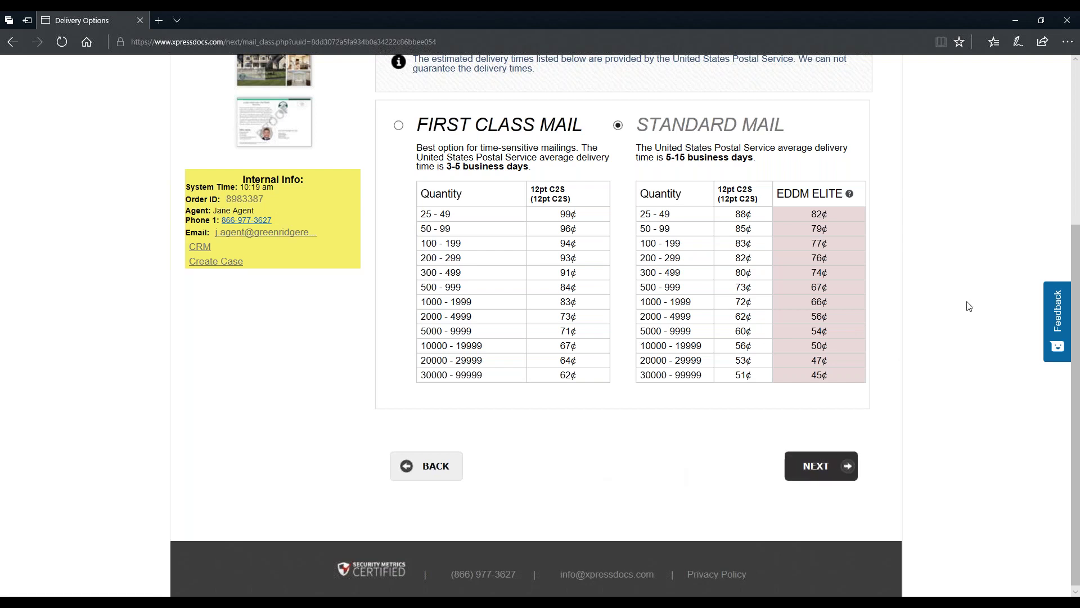
{"action": "scroll", "coordinate": [962, 311], "scroll_direction": "up", "scroll_amount": 1}
{"action": "scroll", "coordinate": [959, 310], "scroll_direction": "up", "scroll_amount": 3}
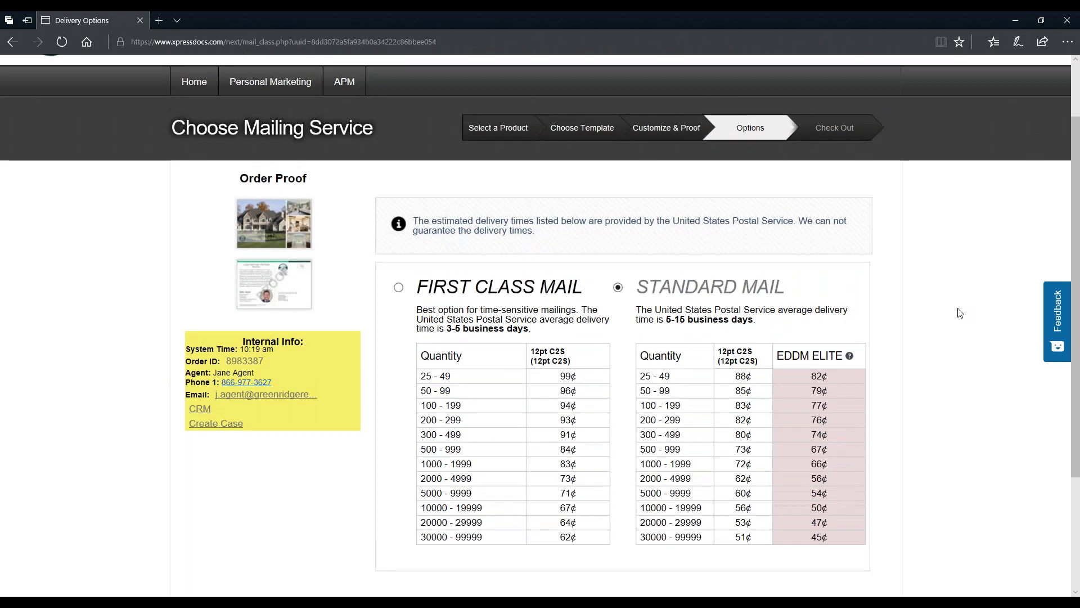
{"action": "scroll", "coordinate": [960, 310], "scroll_direction": "down", "scroll_amount": 2}
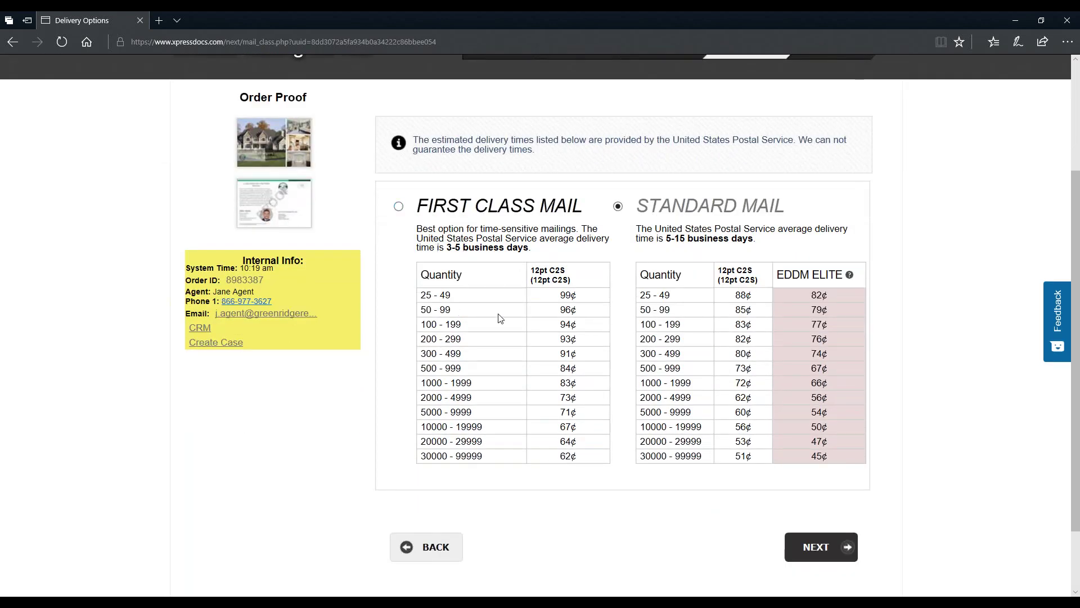
{"action": "left_click", "coordinate": [399, 207]}
{"action": "left_click", "coordinate": [618, 206]}
{"action": "left_click", "coordinate": [842, 547]}
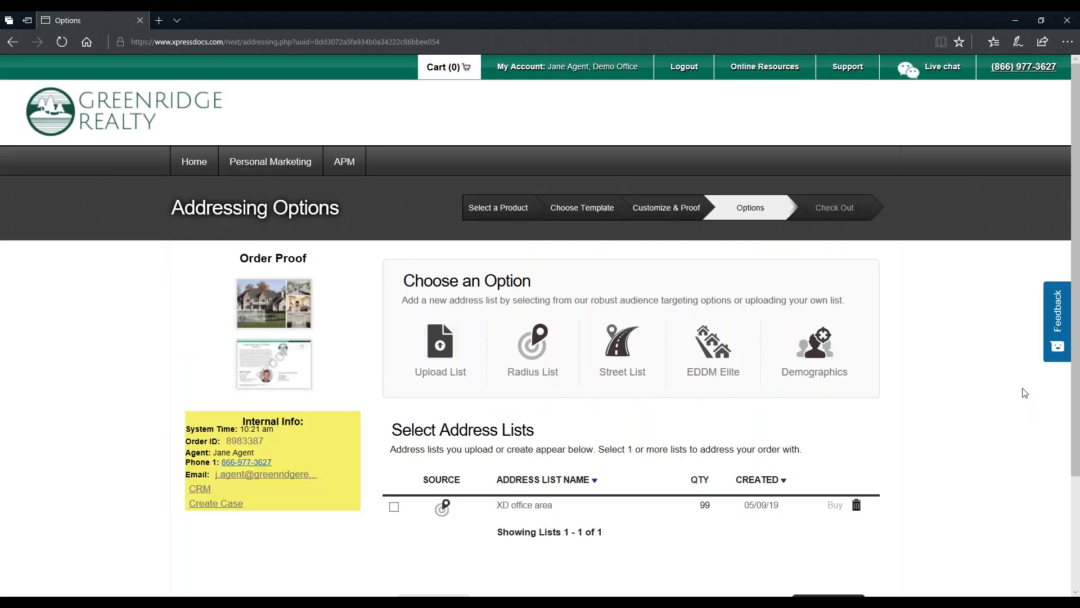
Step: Select the saved XD office area address list and clear the selection again
{"action": "scroll", "coordinate": [1011, 367], "scroll_direction": "down", "scroll_amount": 2}
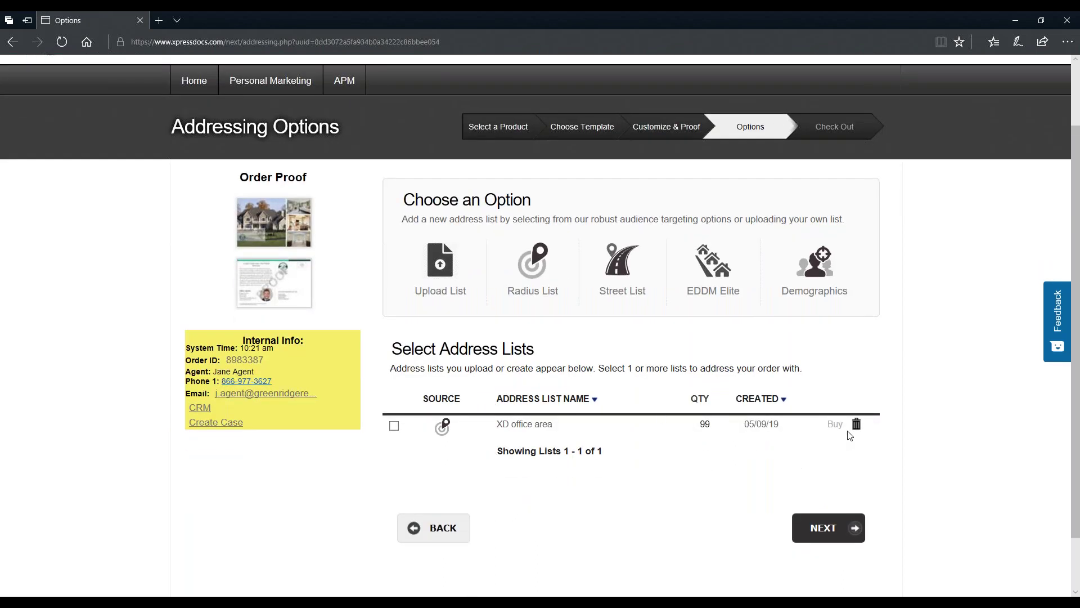
{"action": "left_click", "coordinate": [394, 426]}
{"action": "left_click", "coordinate": [395, 427]}
Step: Read the tips for the Upload List, Radius List, Street List, EDDM Elite and Demographics addressing options
{"action": "mouse_move", "coordinate": [818, 284]}
{"action": "mouse_move", "coordinate": [454, 252]}
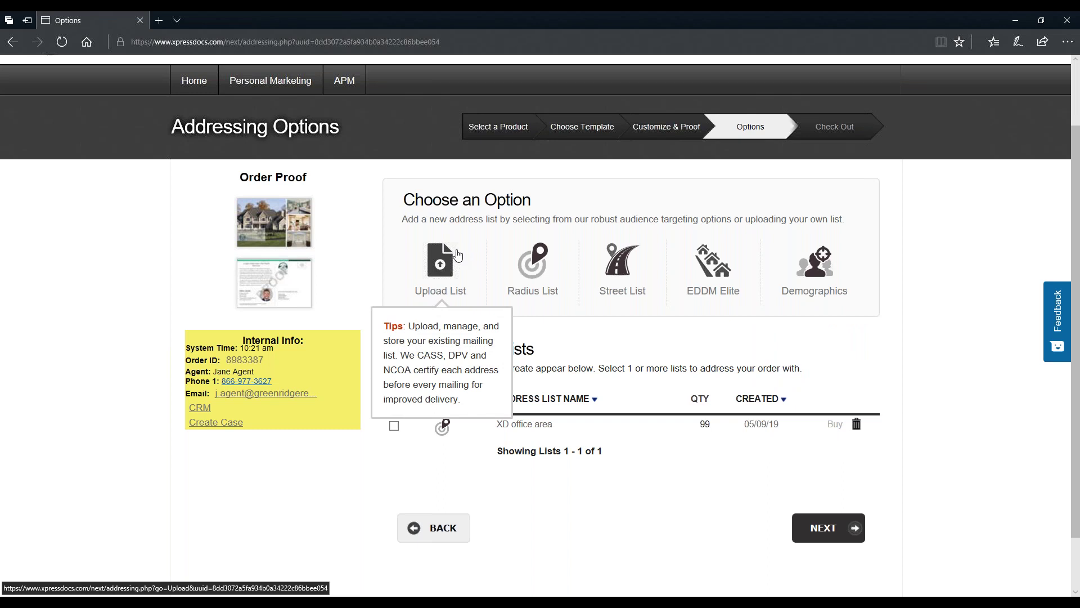
{"action": "mouse_move", "coordinate": [528, 263]}
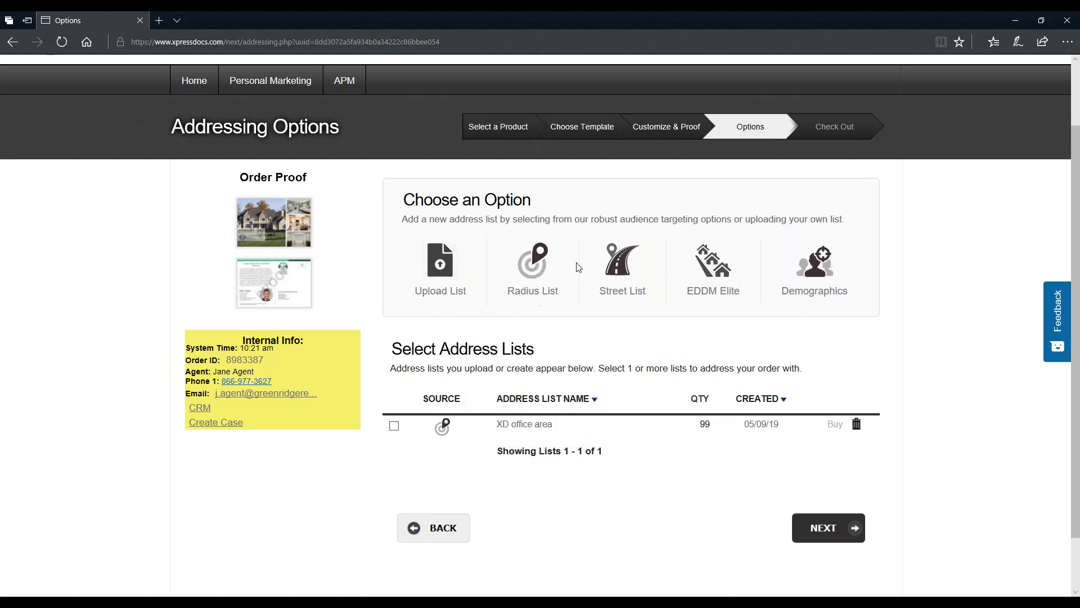
{"action": "mouse_move", "coordinate": [633, 272]}
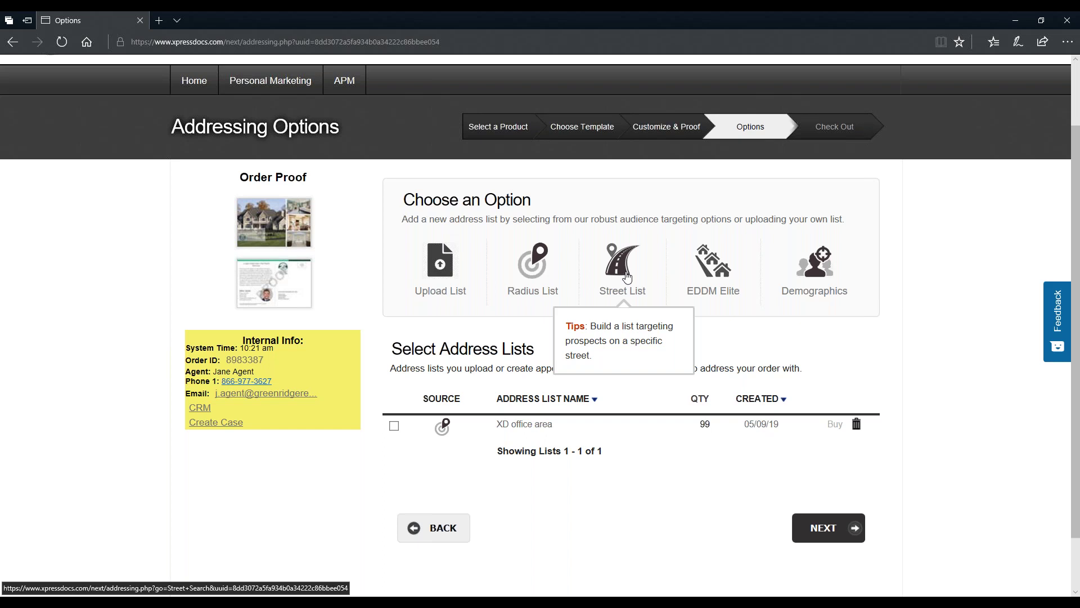
{"action": "mouse_move", "coordinate": [724, 269]}
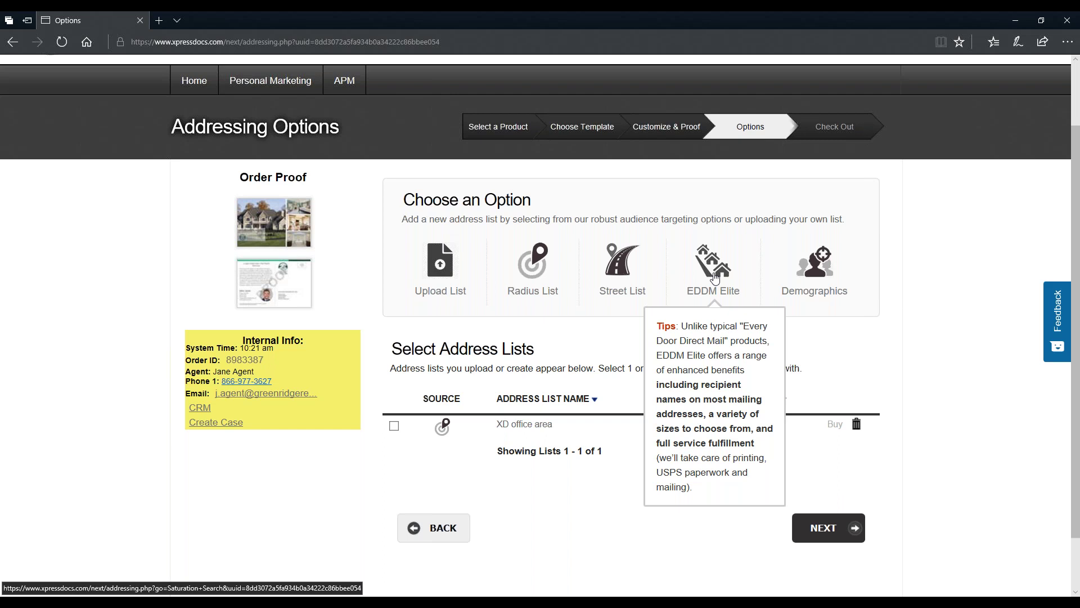
{"action": "mouse_move", "coordinate": [826, 274]}
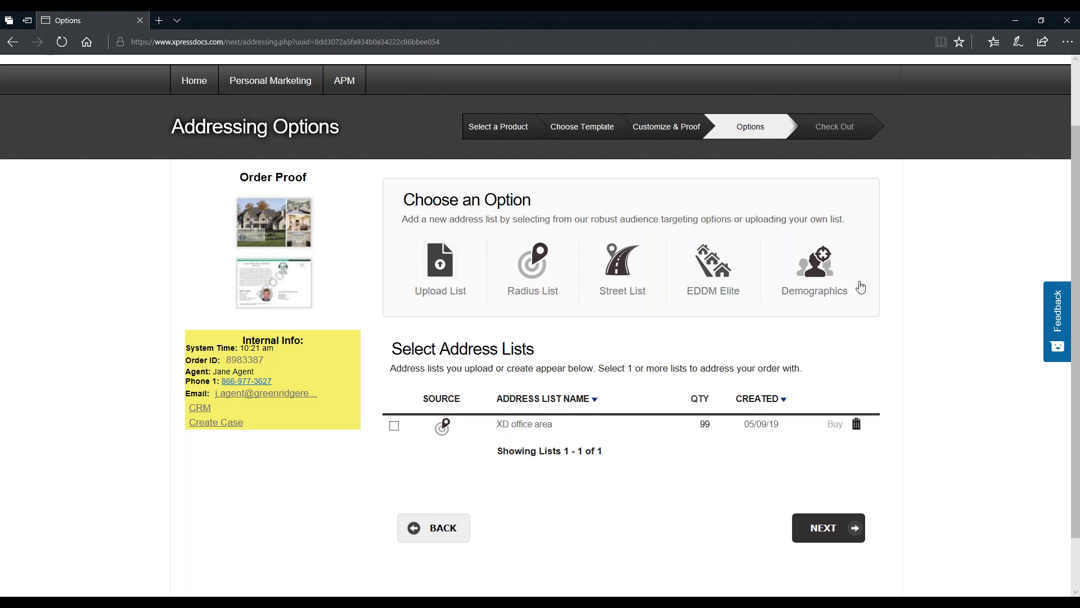
{"action": "mouse_move", "coordinate": [834, 291]}
{"action": "mouse_move", "coordinate": [712, 274]}
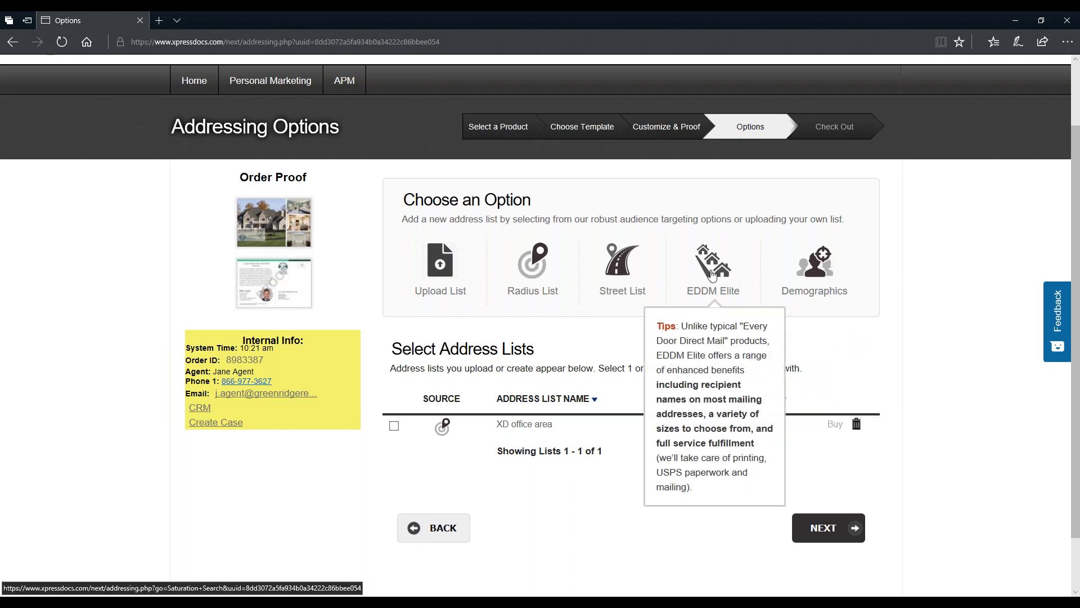
Step: Start a new uploaded address list, view the example Excel layouts for the address columns and close them
{"action": "mouse_move", "coordinate": [451, 260]}
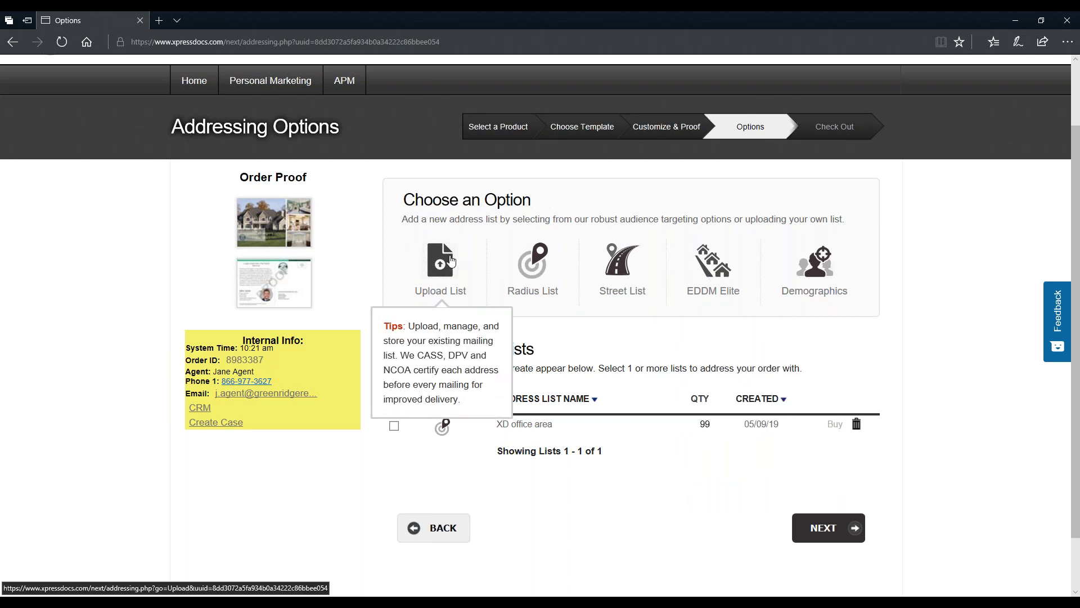
{"action": "left_click", "coordinate": [451, 260]}
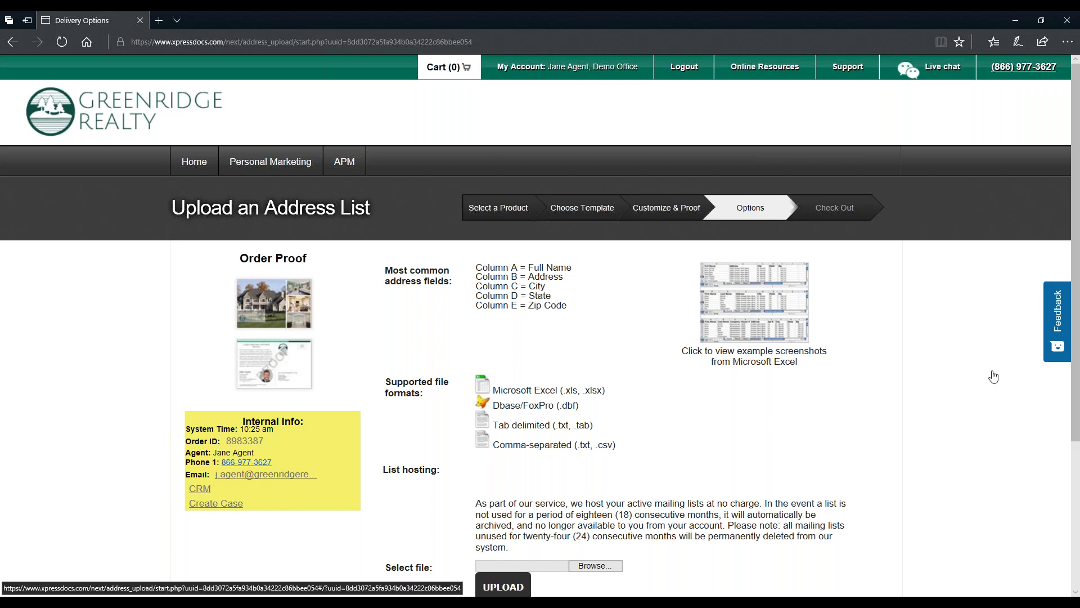
{"action": "left_click", "coordinate": [754, 302]}
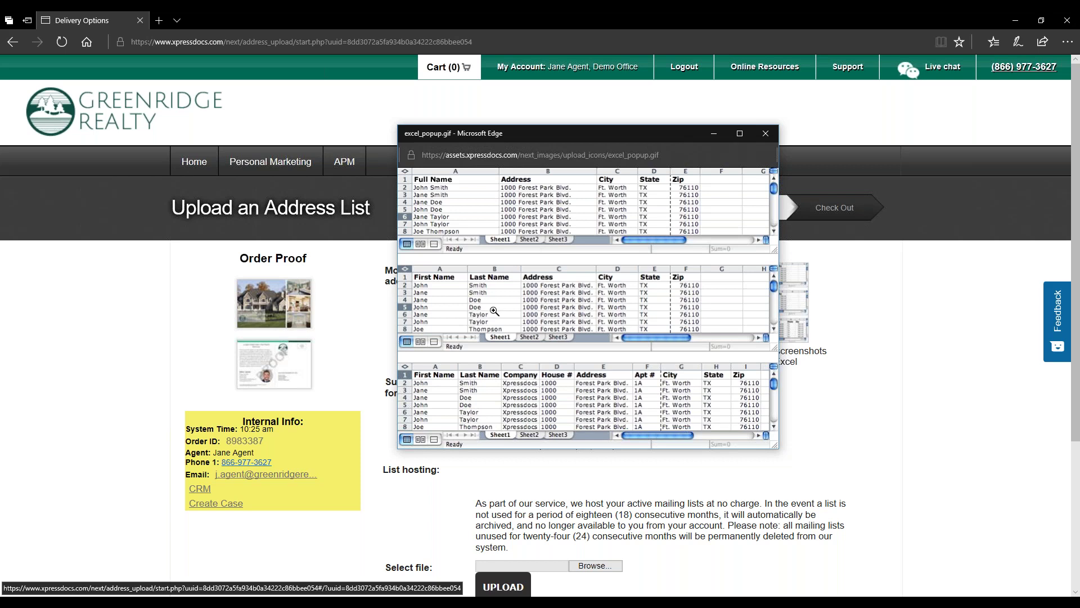
{"action": "left_click", "coordinate": [772, 135]}
Step: Upload list.csv from the Sample Pics & Headshots folder as the address list and accept the detected field mapping
{"action": "scroll", "coordinate": [861, 275], "scroll_direction": "down", "scroll_amount": 1}
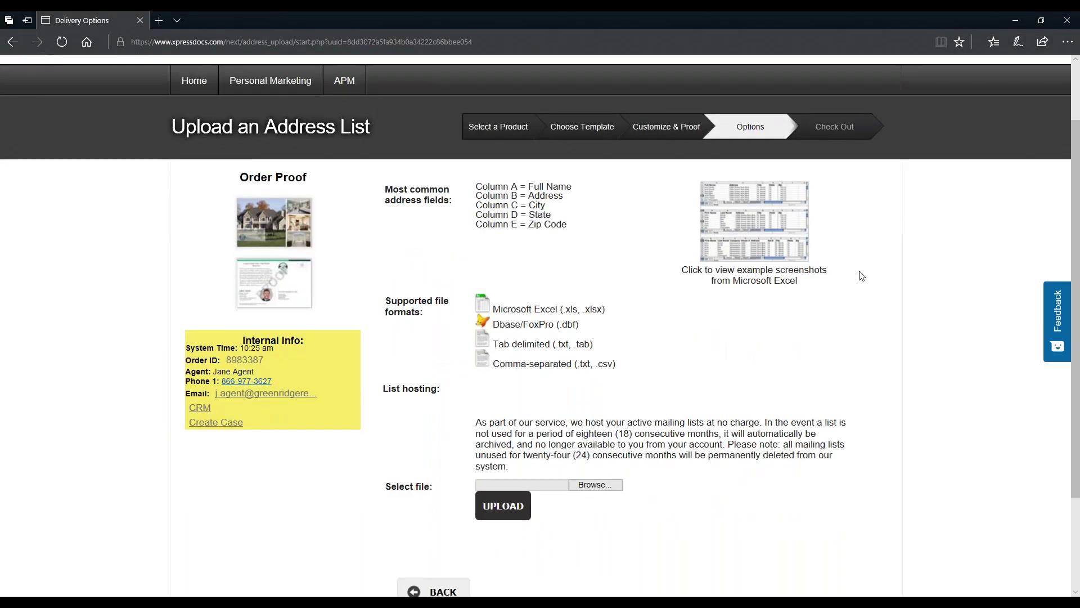
{"action": "left_click", "coordinate": [604, 488]}
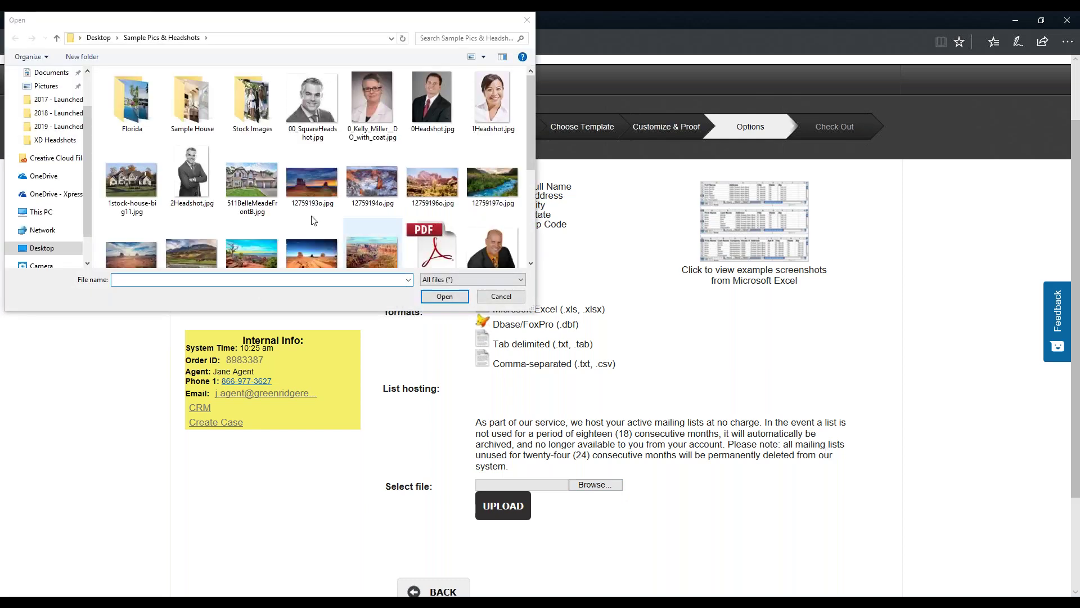
{"action": "scroll", "coordinate": [390, 190], "scroll_direction": "down", "scroll_amount": 1}
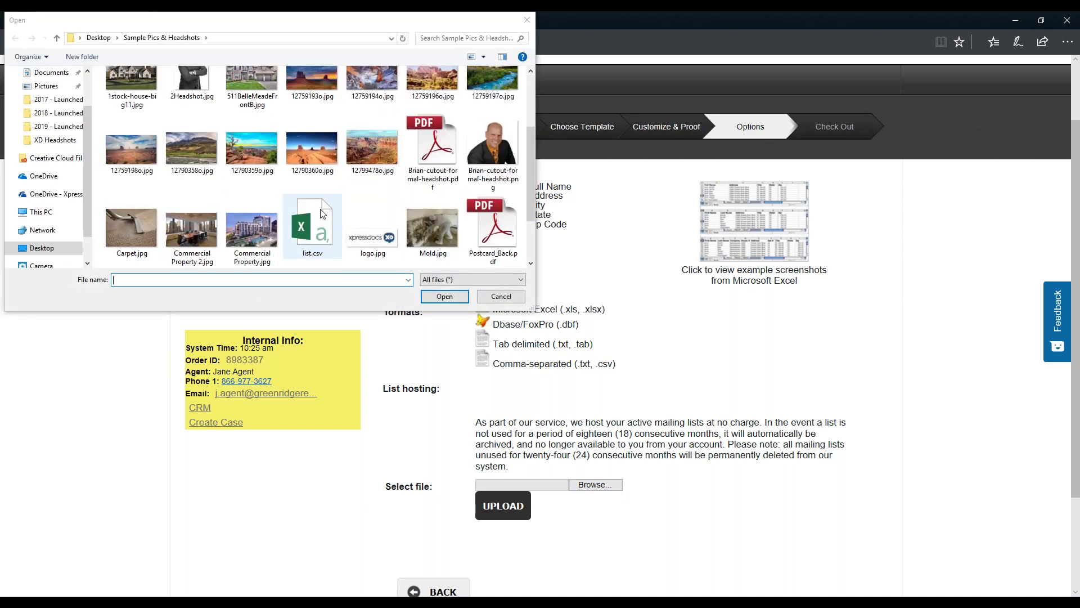
{"action": "double_click", "coordinate": [322, 213]}
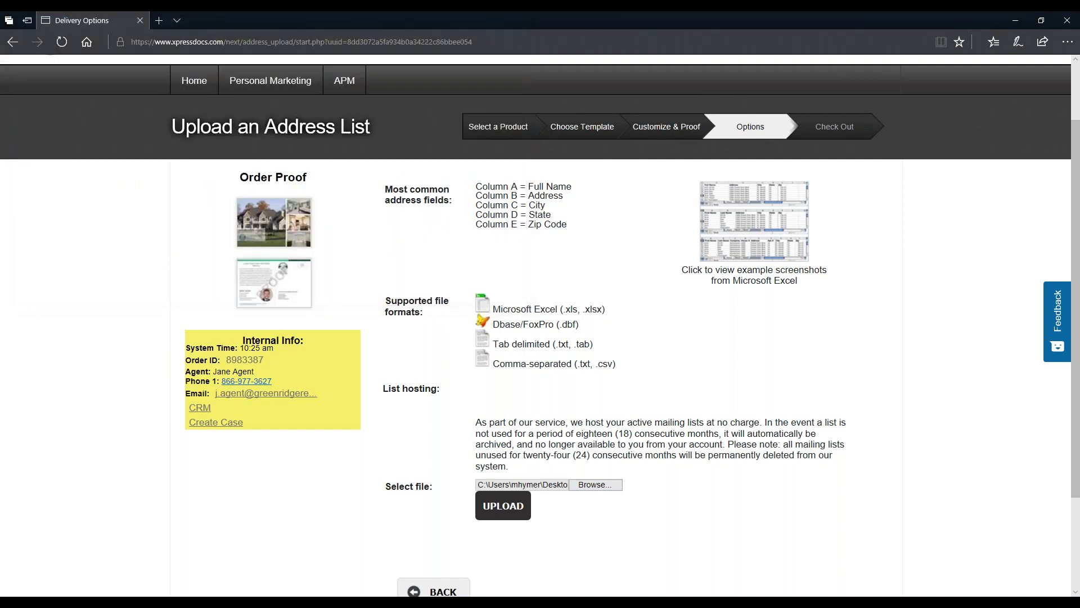
{"action": "left_click", "coordinate": [503, 505]}
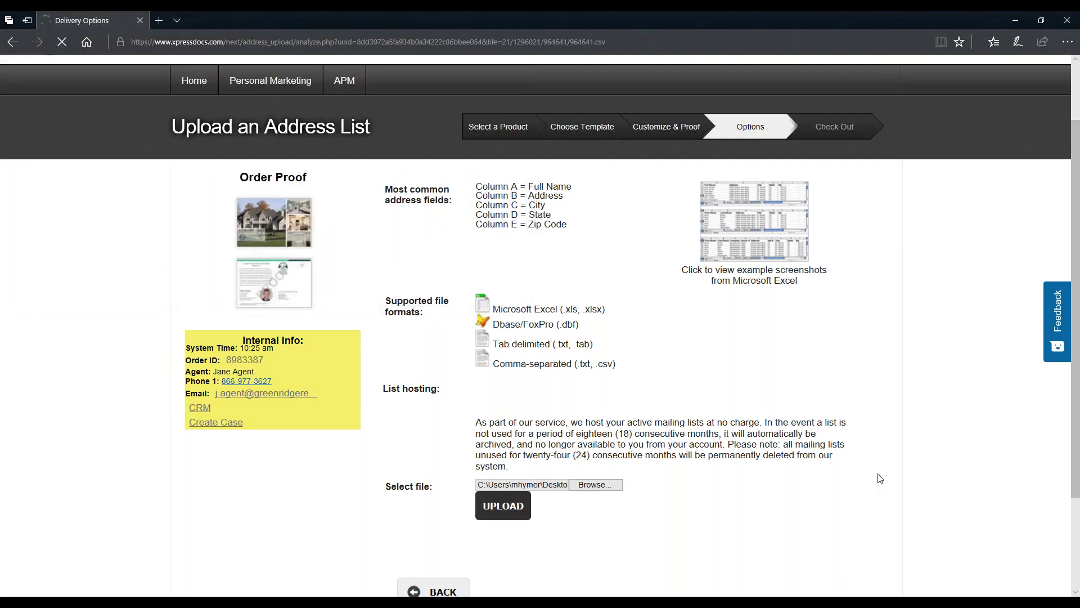
{"action": "scroll", "coordinate": [848, 426], "scroll_direction": "down", "scroll_amount": 2}
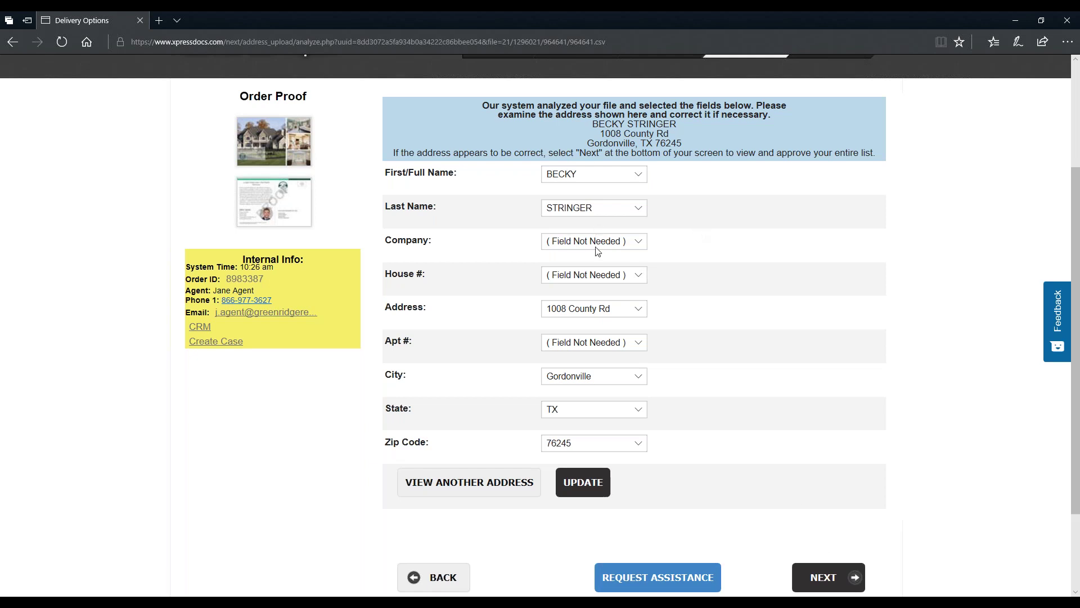
{"action": "left_click", "coordinate": [844, 576]}
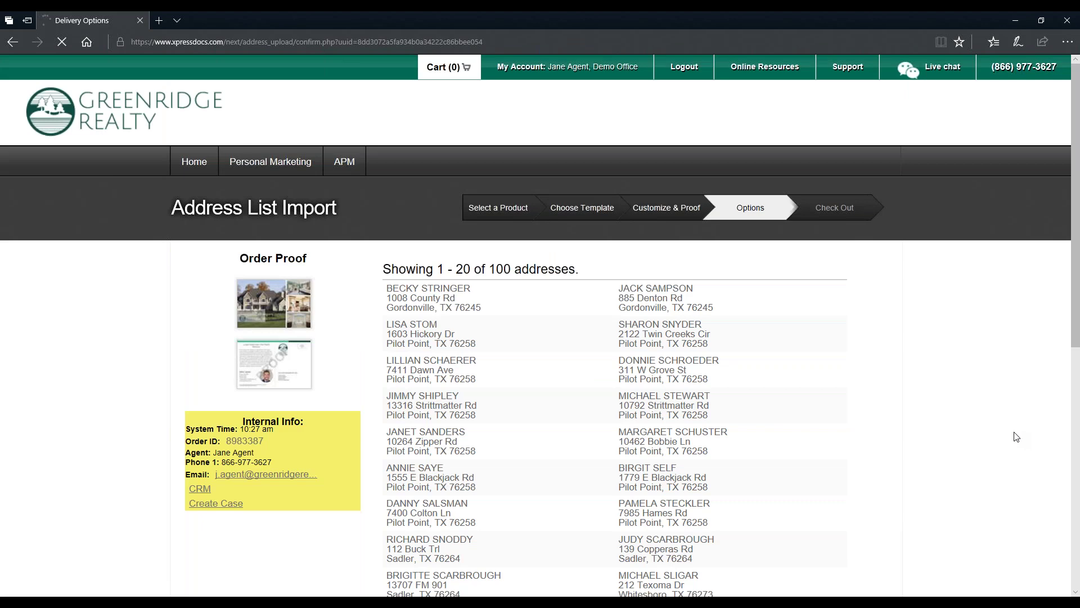
Step: Name the imported list with the owner's first name followed by "Personal Contacts" and approve it with no addressing changes
{"action": "scroll", "coordinate": [952, 386], "scroll_direction": "down", "scroll_amount": 1}
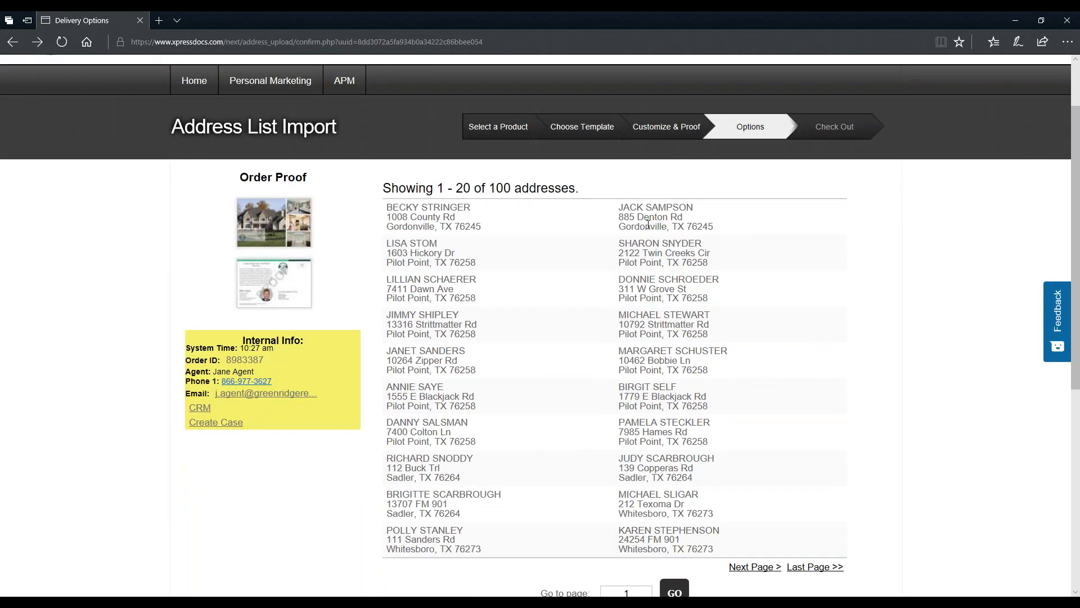
{"action": "scroll", "coordinate": [864, 309], "scroll_direction": "down", "scroll_amount": 4}
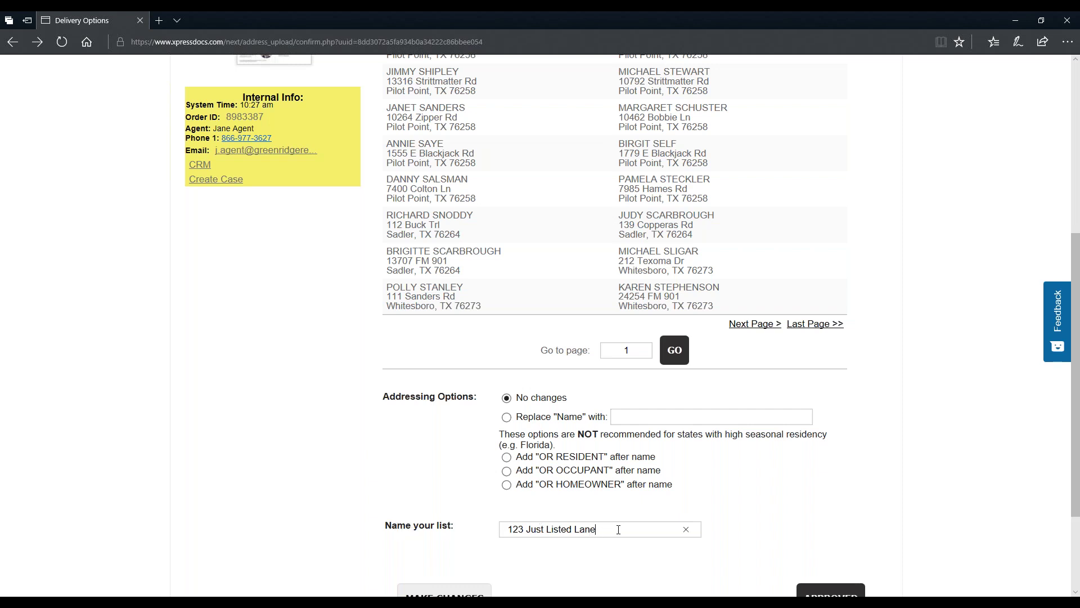
{"action": "left_click_drag", "start_coordinate": [618, 530], "coordinate": [507, 525]}
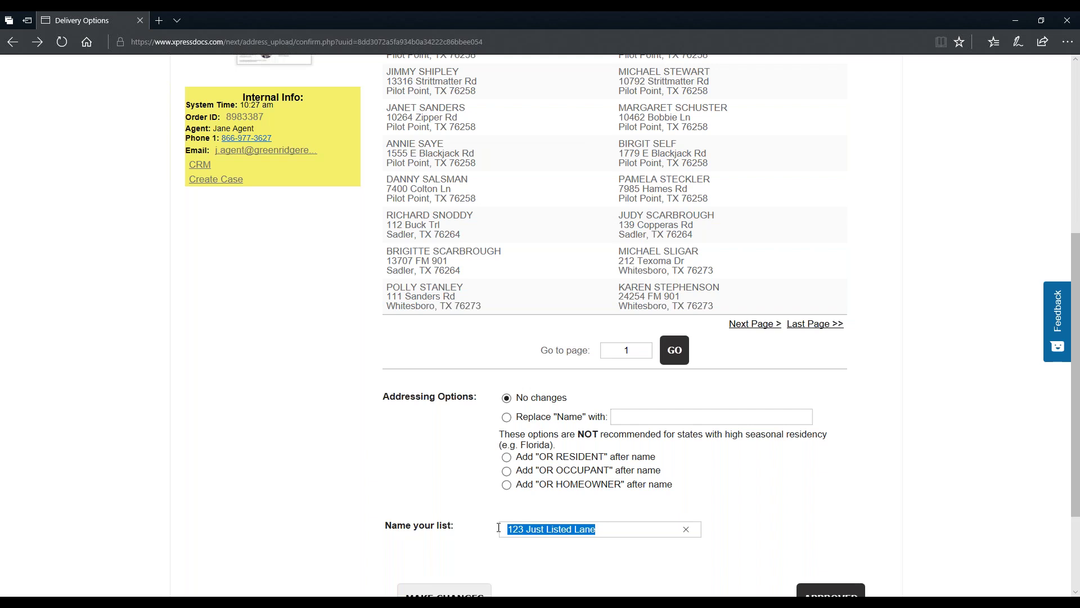
{"action": "type", "text": "Micah Personal Contacts"}
{"action": "scroll", "coordinate": [875, 490], "scroll_direction": "down", "scroll_amount": 2}
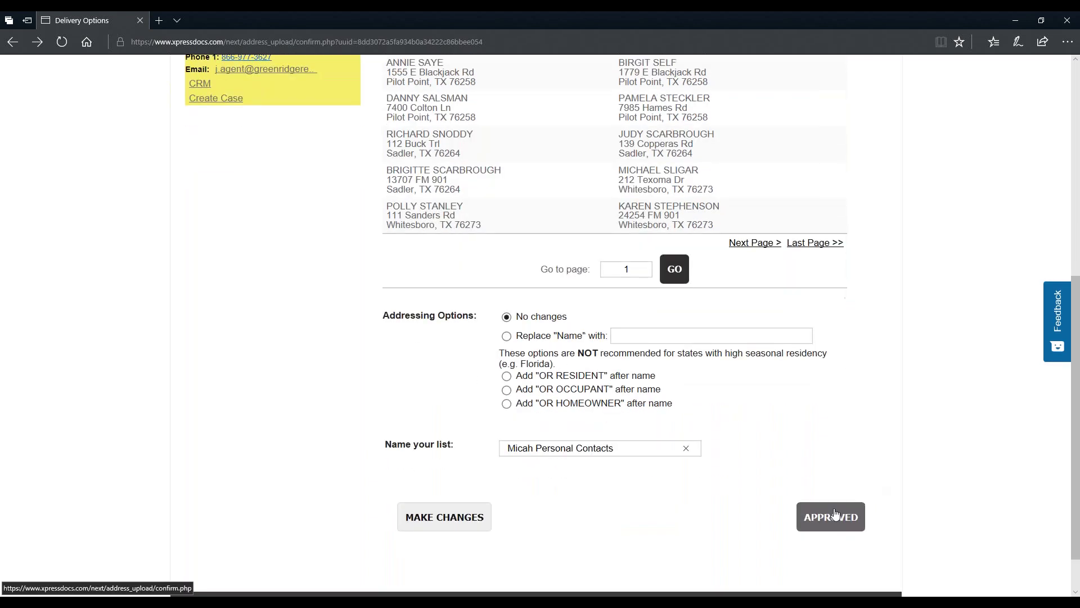
{"action": "left_click", "coordinate": [835, 513]}
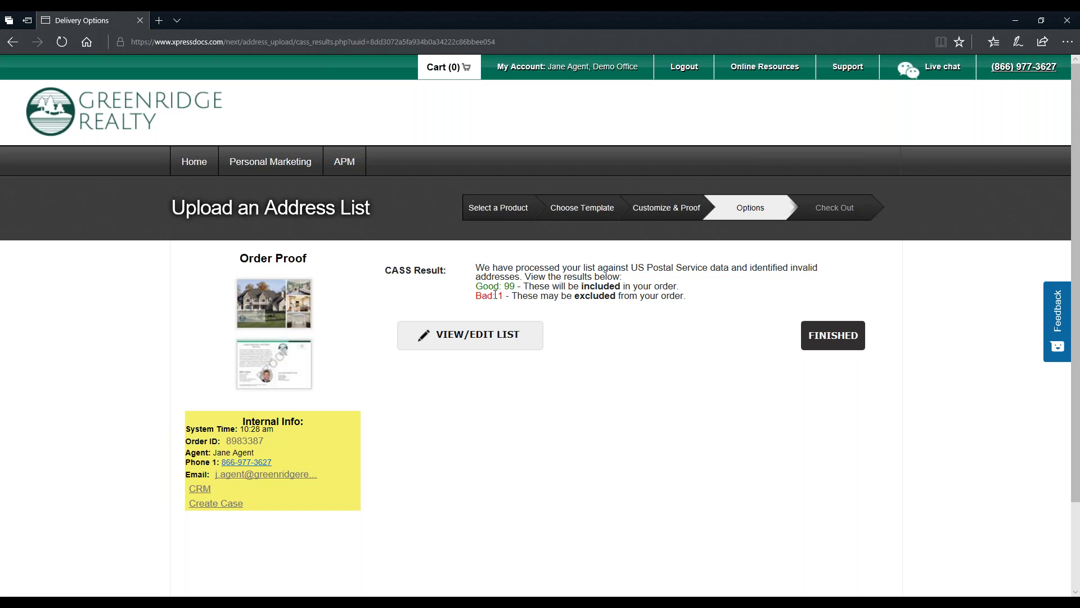
Step: Finish the CASS address check and open the uploaded Personal Contacts list to view its records
{"action": "left_click", "coordinate": [833, 335]}
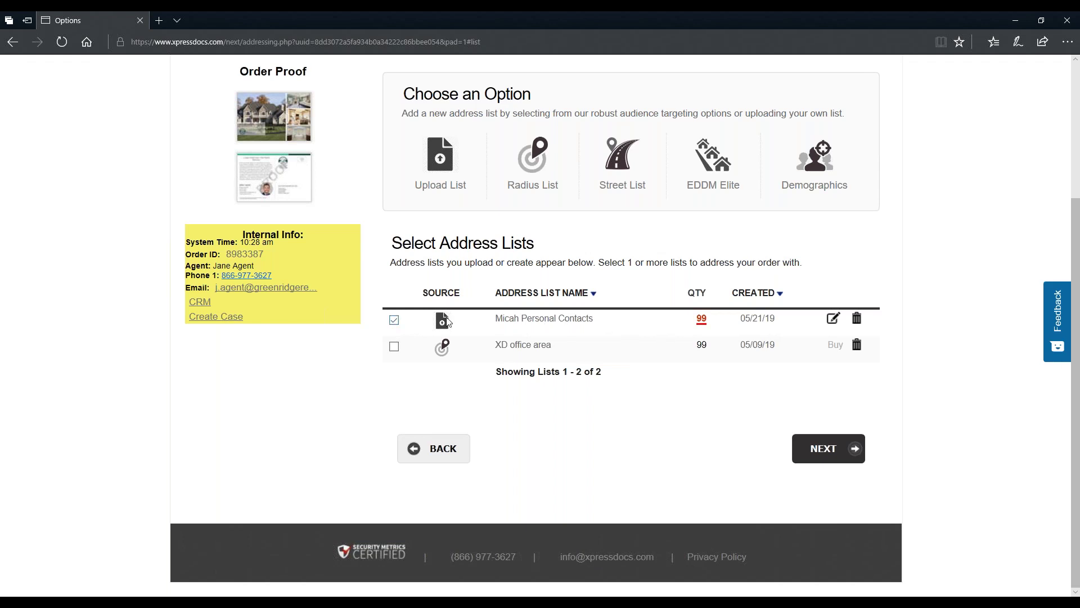
{"action": "left_click", "coordinate": [830, 322]}
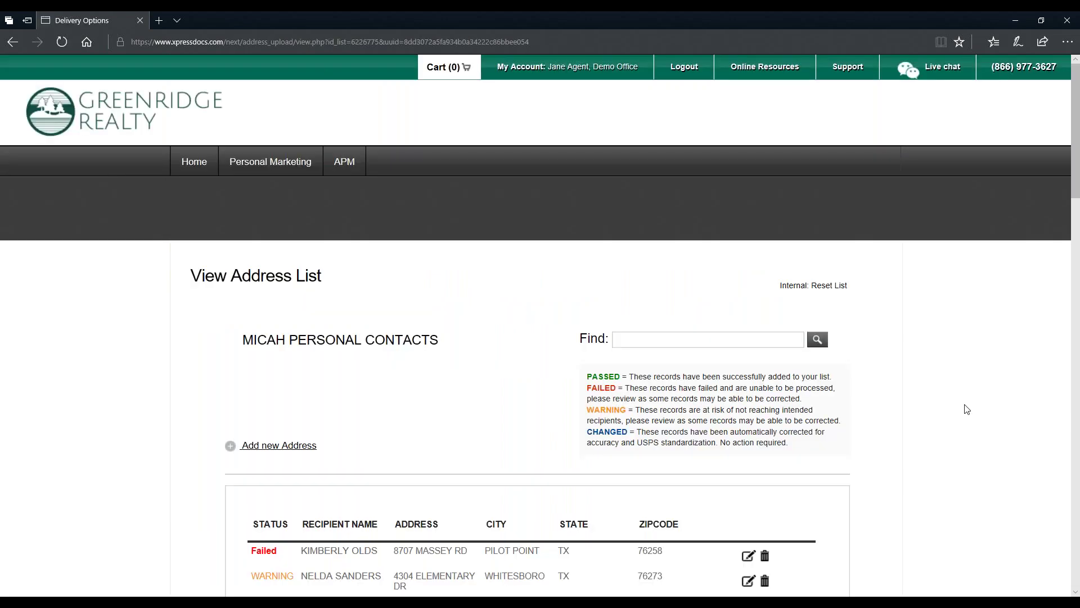
{"action": "scroll", "coordinate": [967, 409], "scroll_direction": "down", "scroll_amount": 3}
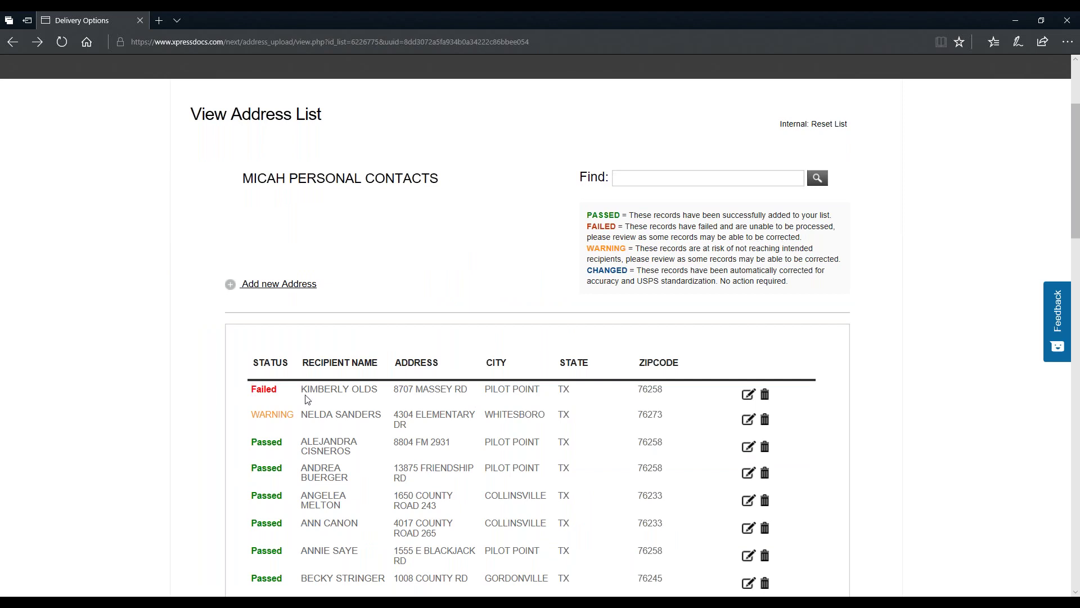
Step: Open the failed address record, read why it failed CASS, and cancel without changing it
{"action": "left_click", "coordinate": [748, 393]}
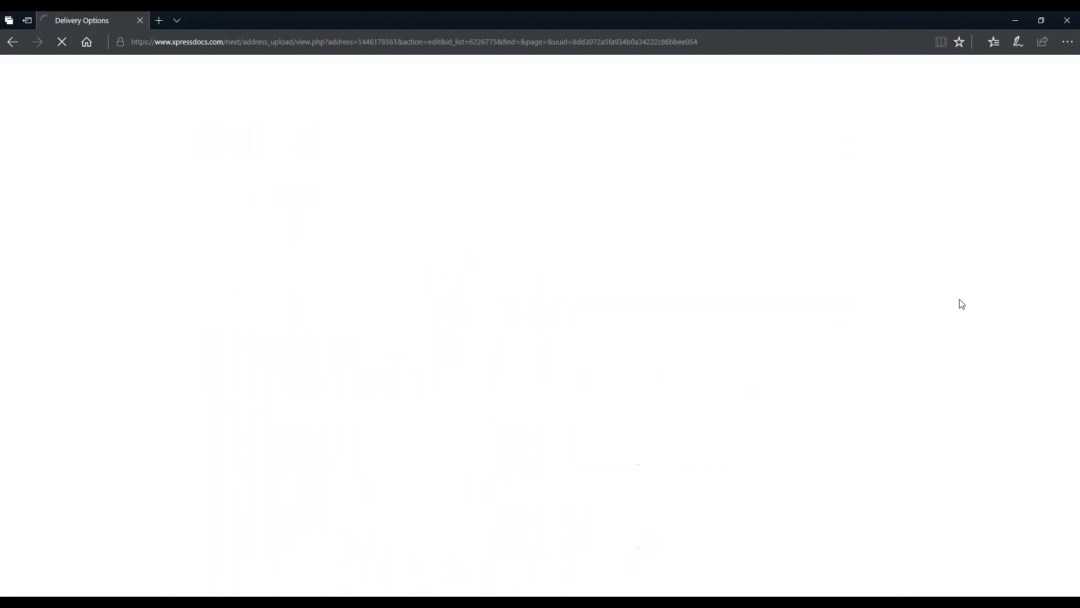
{"action": "left_click_drag", "start_coordinate": [471, 359], "coordinate": [229, 354]}
{"action": "left_click", "coordinate": [515, 378]}
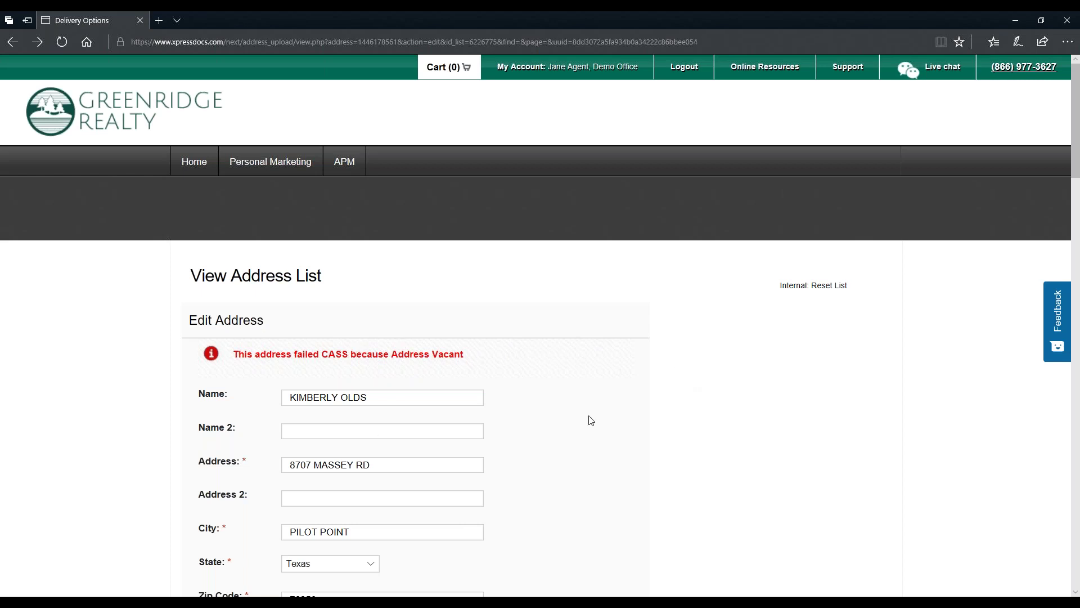
{"action": "scroll", "coordinate": [589, 419], "scroll_direction": "down", "scroll_amount": 2}
{"action": "scroll", "coordinate": [589, 420], "scroll_direction": "down", "scroll_amount": 2}
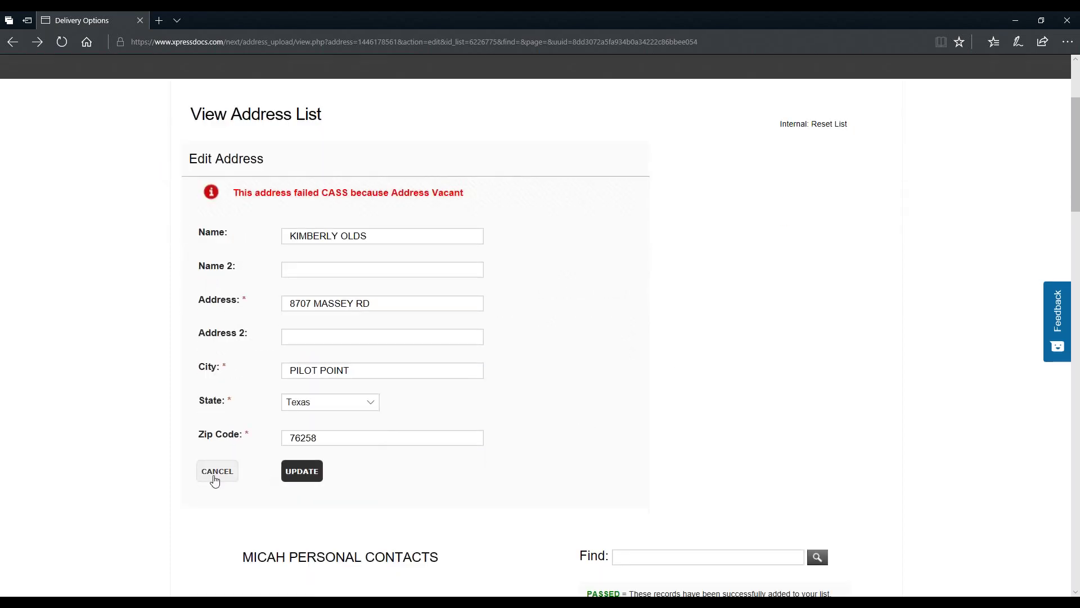
{"action": "left_click", "coordinate": [215, 479]}
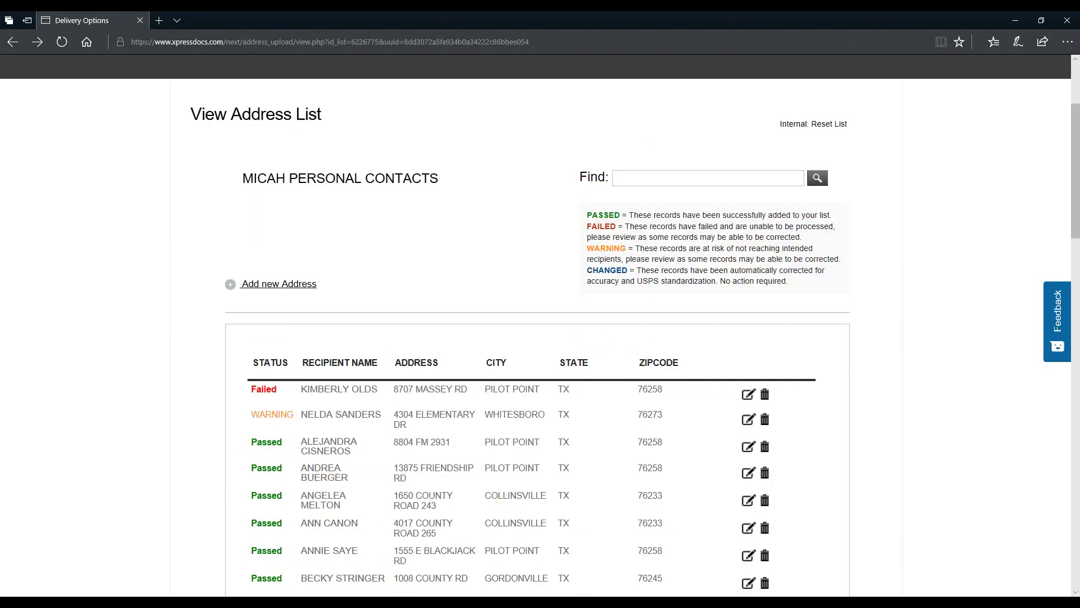
Step: Look through the statuses of the remaining records on the list's first page and return to the addressing options
{"action": "scroll", "coordinate": [692, 323], "scroll_direction": "down", "scroll_amount": 10}
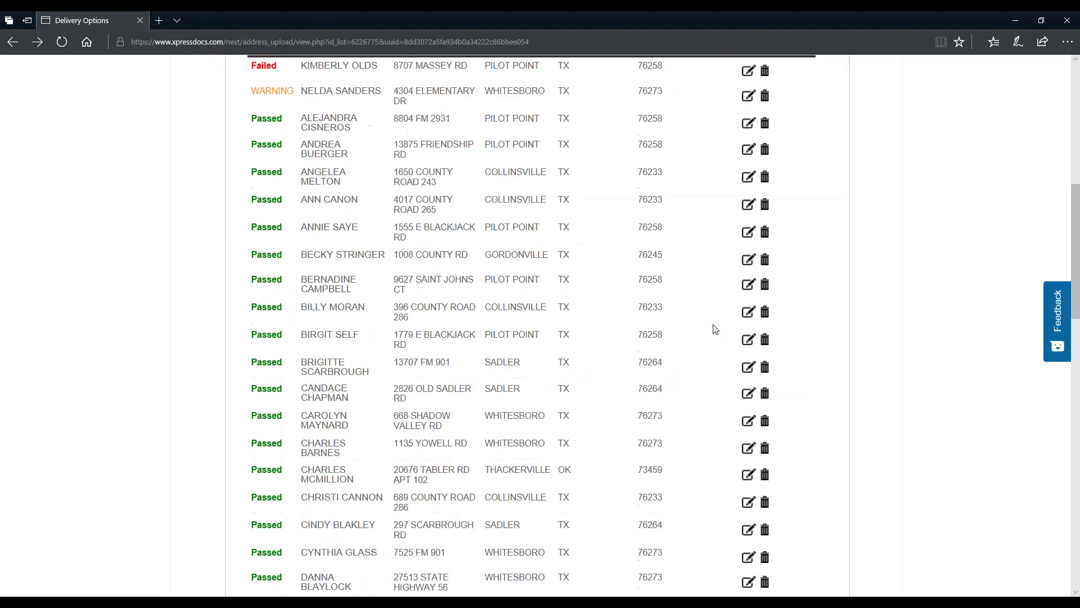
{"action": "scroll", "coordinate": [702, 348], "scroll_direction": "down", "scroll_amount": 8}
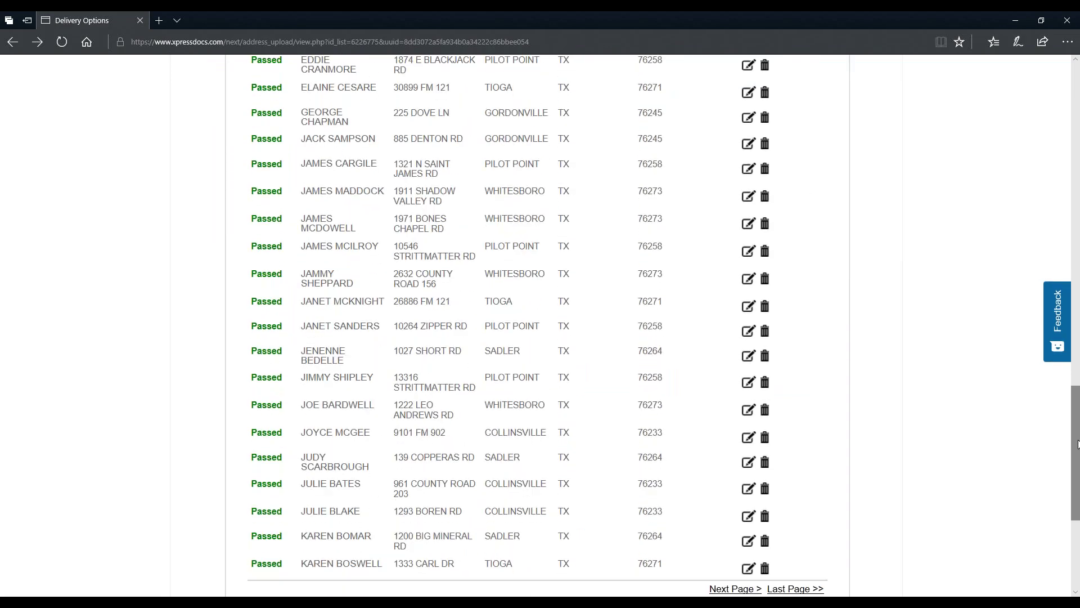
{"action": "scroll", "coordinate": [562, 394], "scroll_direction": "down", "scroll_amount": 5}
{"action": "left_click", "coordinate": [261, 476]}
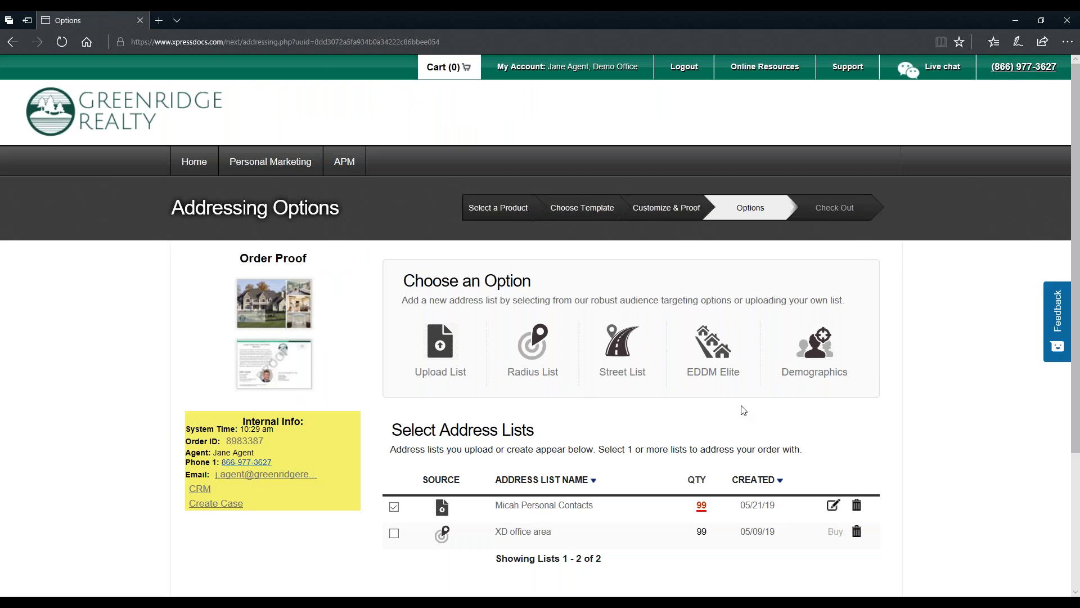
Step: Continue the order with the selected Personal Contacts list and accept the warning about undeliverable addresses
{"action": "scroll", "coordinate": [1008, 415], "scroll_direction": "down", "scroll_amount": 3}
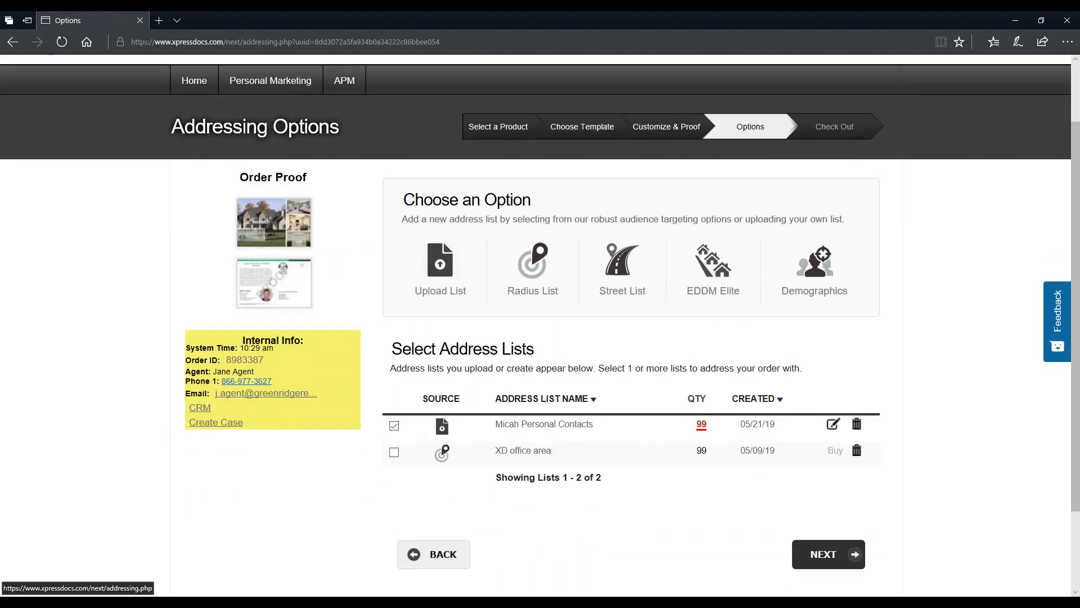
{"action": "left_click", "coordinate": [829, 555]}
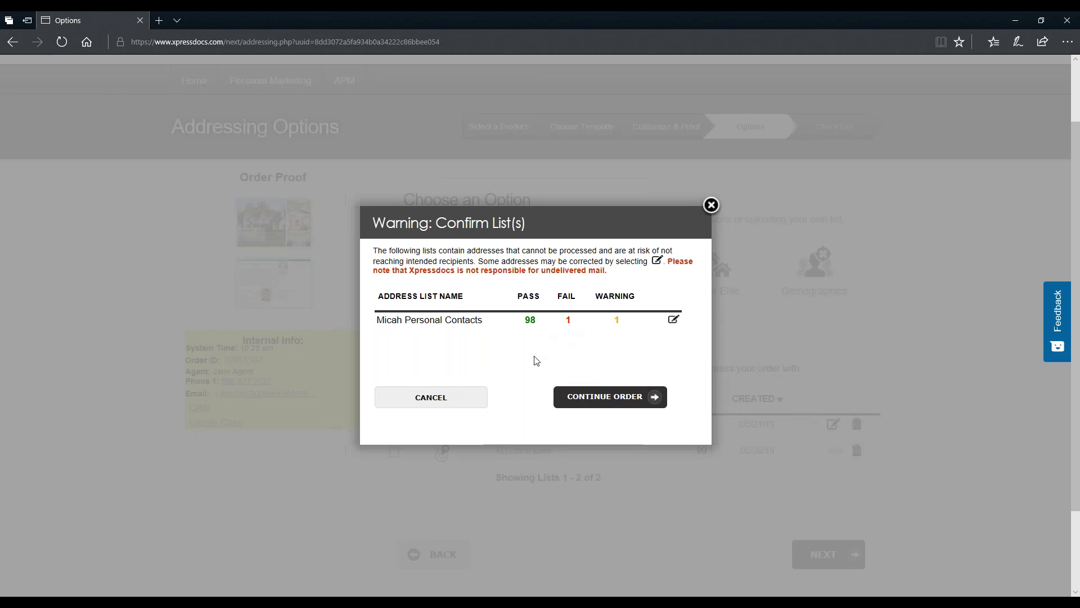
{"action": "mouse_move", "coordinate": [619, 322]}
{"action": "left_click", "coordinate": [629, 407]}
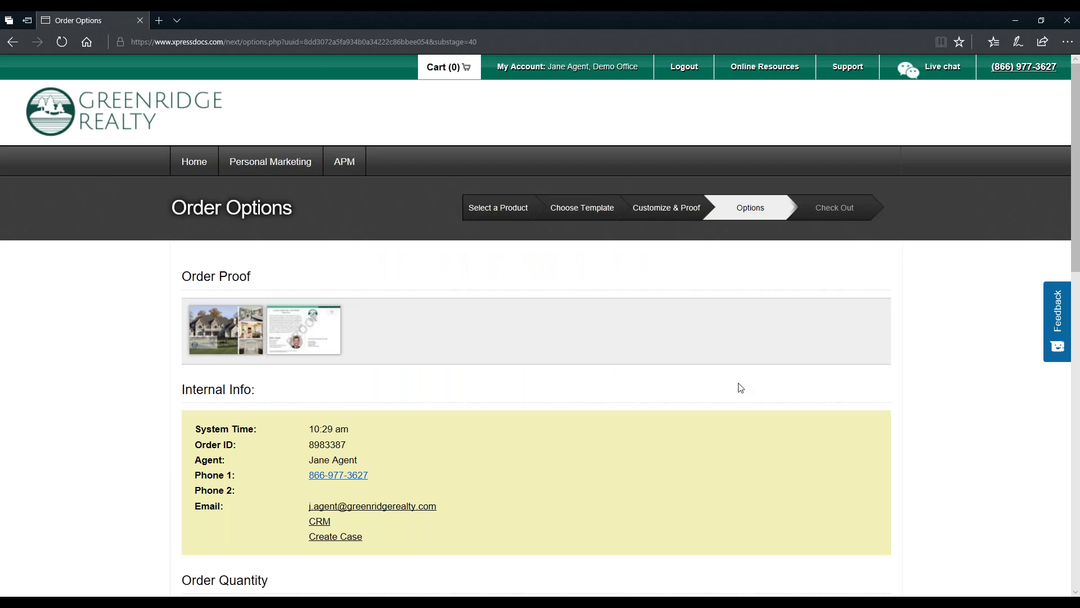
Step: Review the order quantity, sample card, PDF download and High Gloss Coating options, and proceed to the order summary with them unchanged
{"action": "scroll", "coordinate": [799, 368], "scroll_direction": "down", "scroll_amount": 4}
{"action": "scroll", "coordinate": [802, 373], "scroll_direction": "down", "scroll_amount": 3}
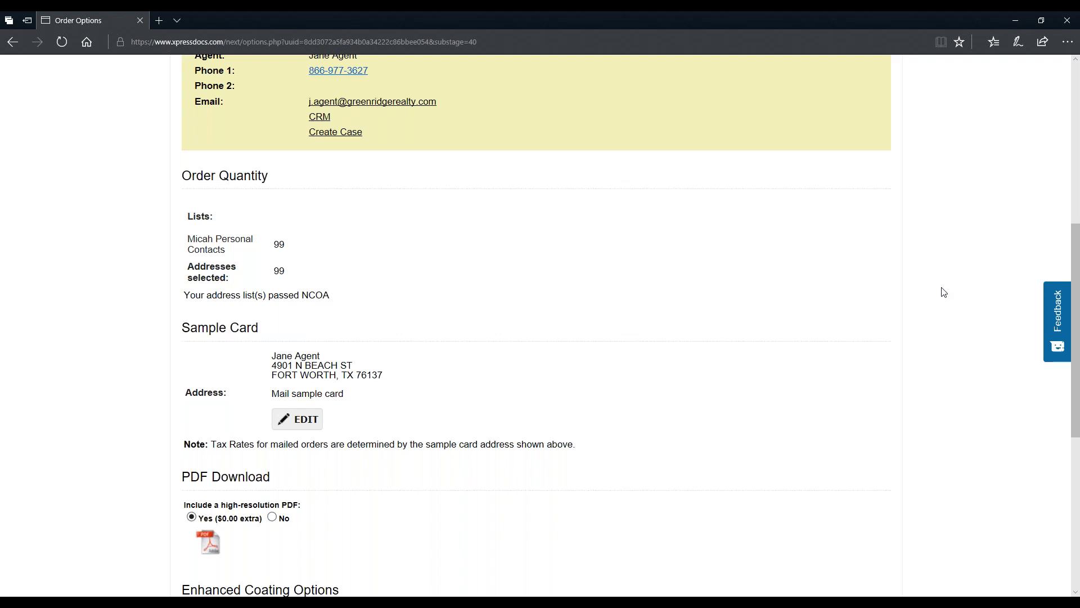
{"action": "scroll", "coordinate": [936, 269], "scroll_direction": "down", "scroll_amount": 1}
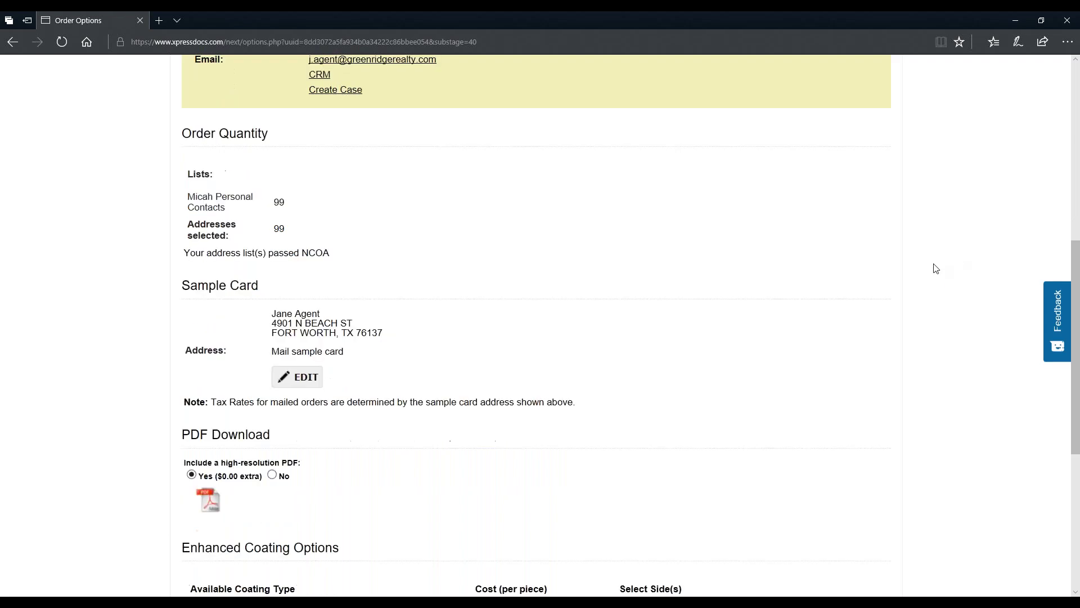
{"action": "scroll", "coordinate": [935, 268], "scroll_direction": "down", "scroll_amount": 1}
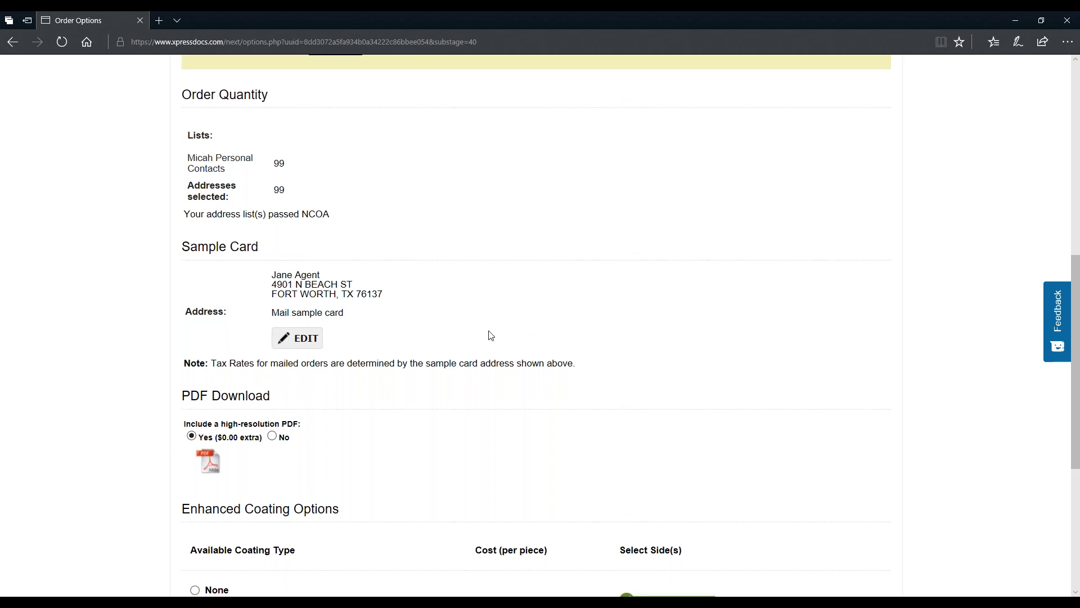
{"action": "scroll", "coordinate": [537, 325], "scroll_direction": "down", "scroll_amount": 3}
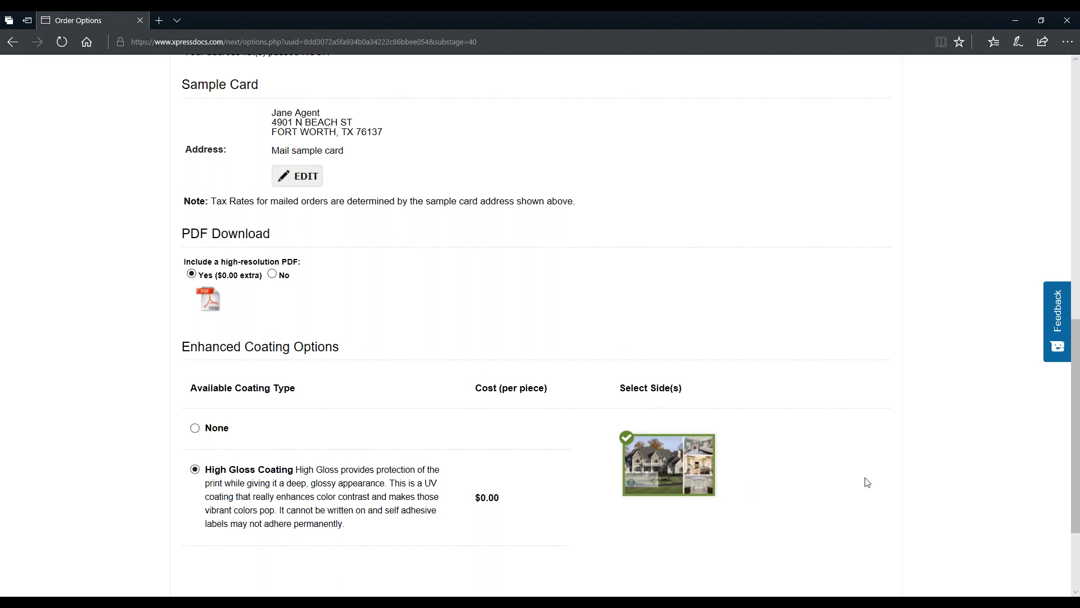
{"action": "scroll", "coordinate": [876, 426], "scroll_direction": "down", "scroll_amount": 2}
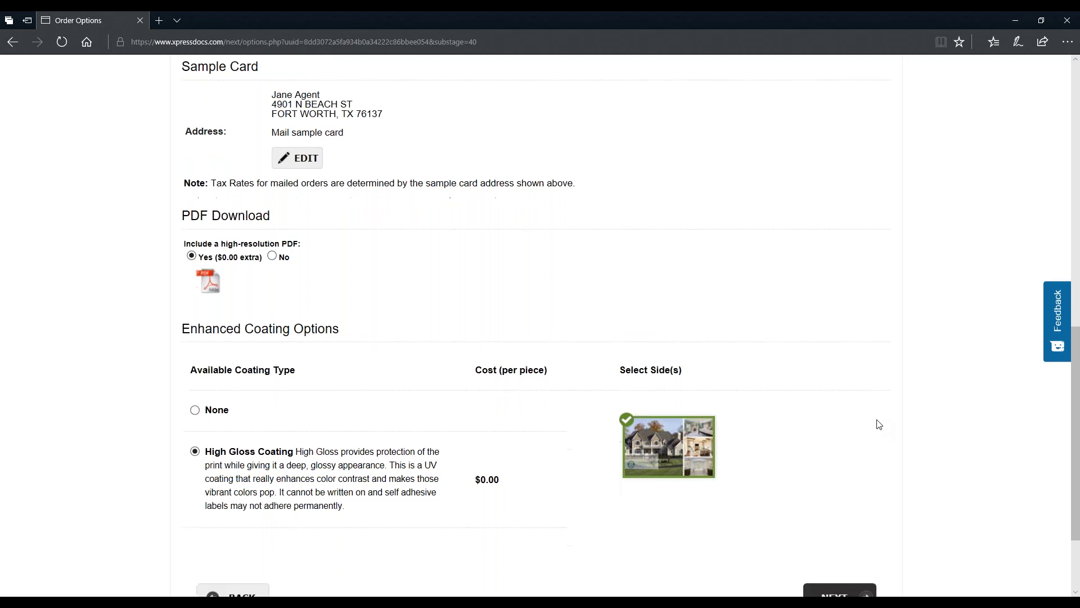
{"action": "scroll", "coordinate": [888, 408], "scroll_direction": "down", "scroll_amount": 1}
{"action": "left_click", "coordinate": [858, 482]}
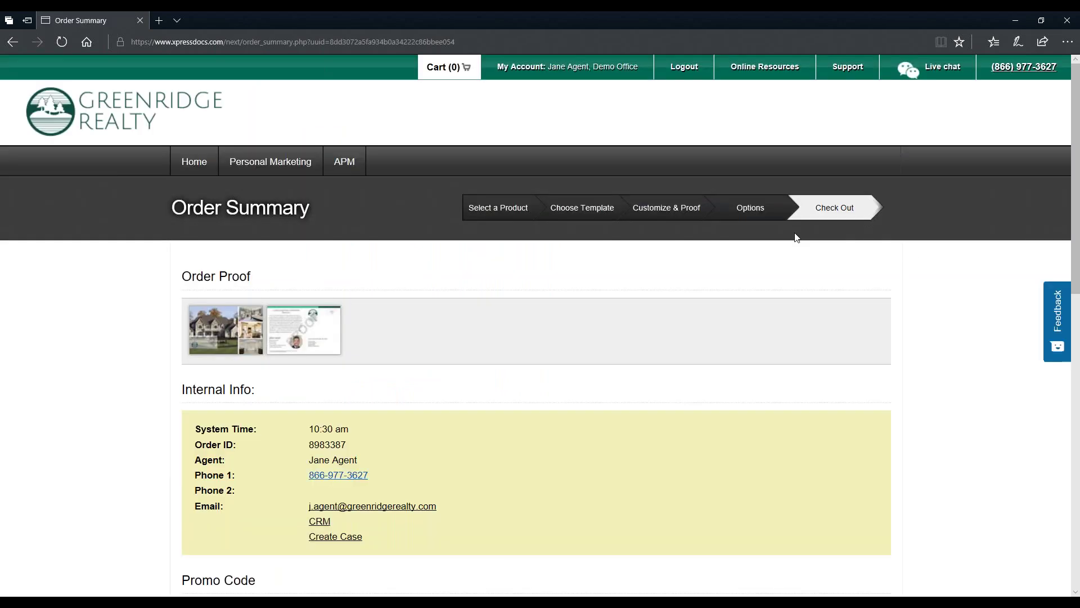
Step: Review the promo code, voucher, additional copies and pricing sections, then continue shopping with the order kept in the cart and check the cart
{"action": "scroll", "coordinate": [826, 265], "scroll_direction": "down", "scroll_amount": 5}
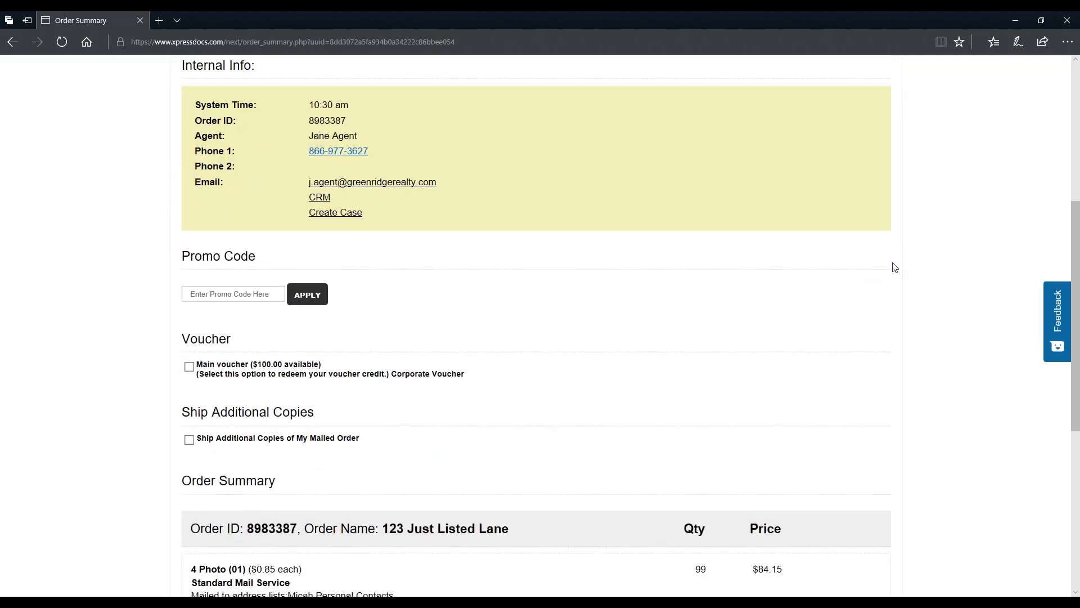
{"action": "scroll", "coordinate": [895, 267], "scroll_direction": "down", "scroll_amount": 1}
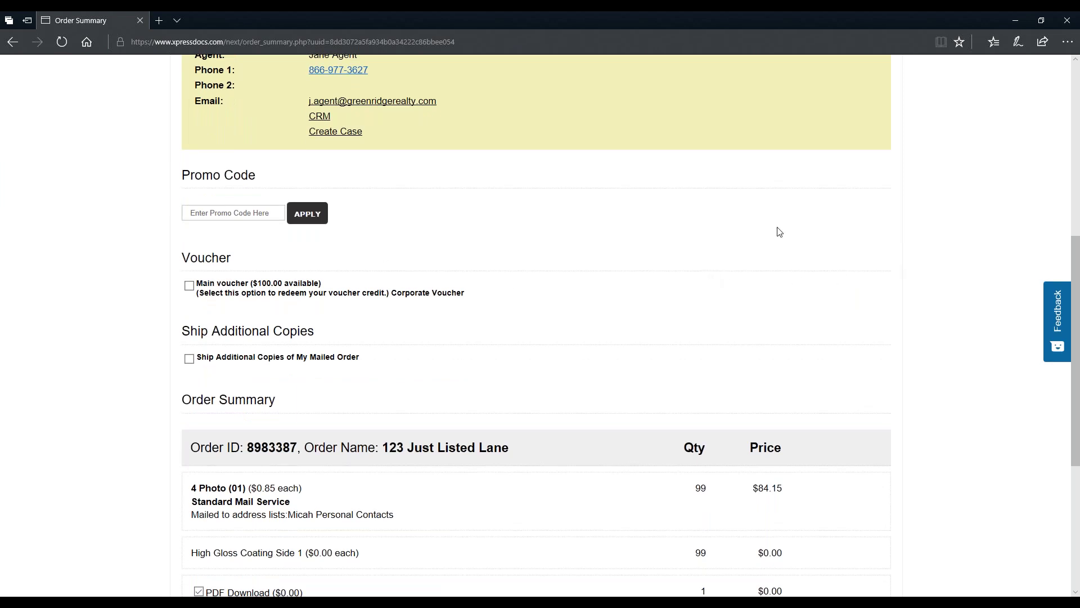
{"action": "scroll", "coordinate": [780, 232], "scroll_direction": "down", "scroll_amount": 1}
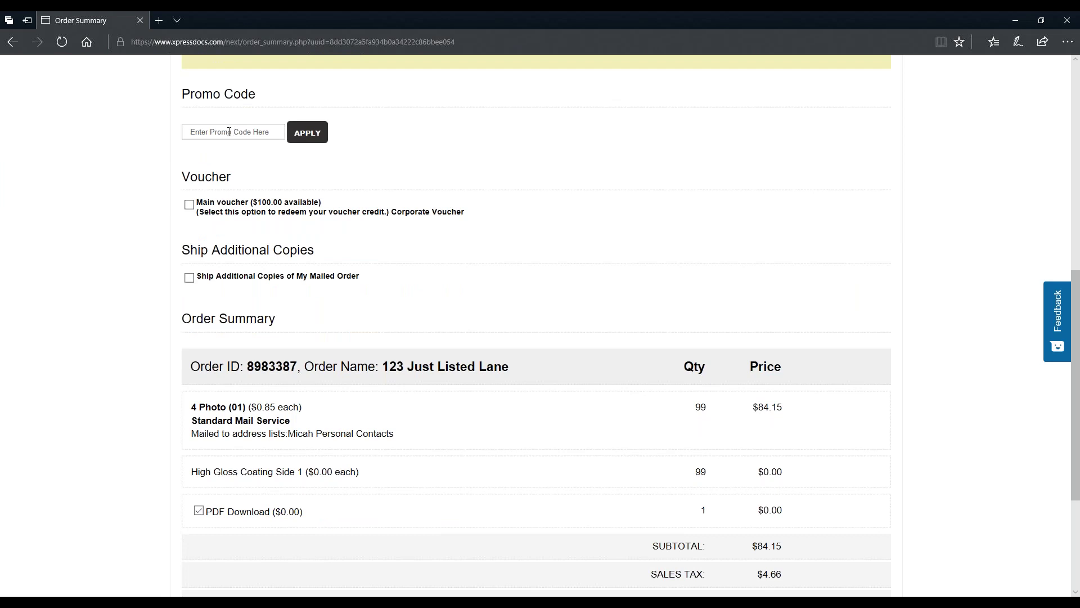
{"action": "scroll", "coordinate": [771, 135], "scroll_direction": "down", "scroll_amount": 1}
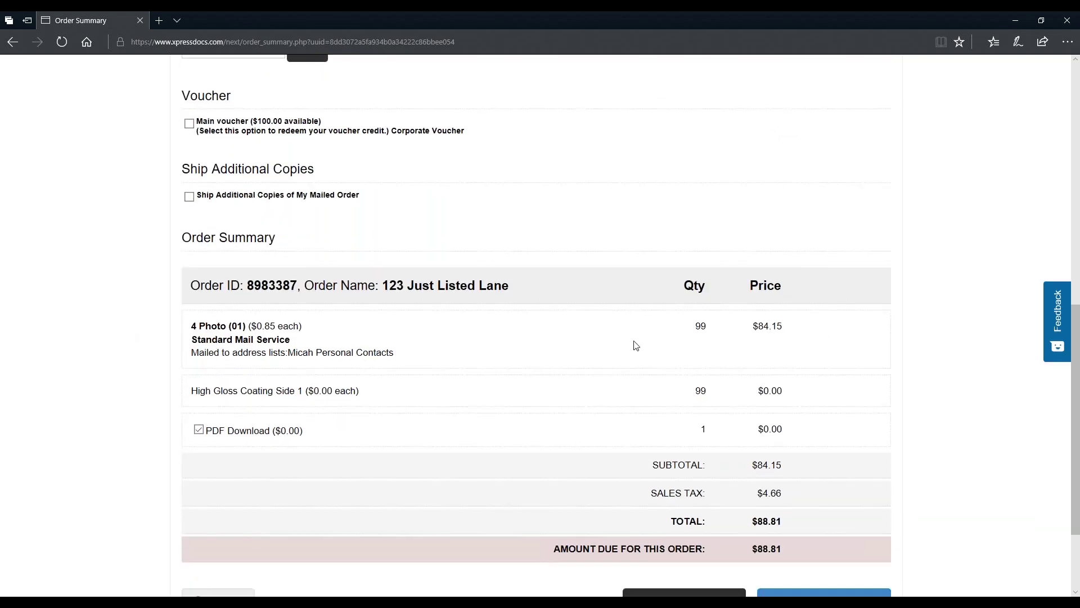
{"action": "scroll", "coordinate": [635, 345], "scroll_direction": "down", "scroll_amount": 1}
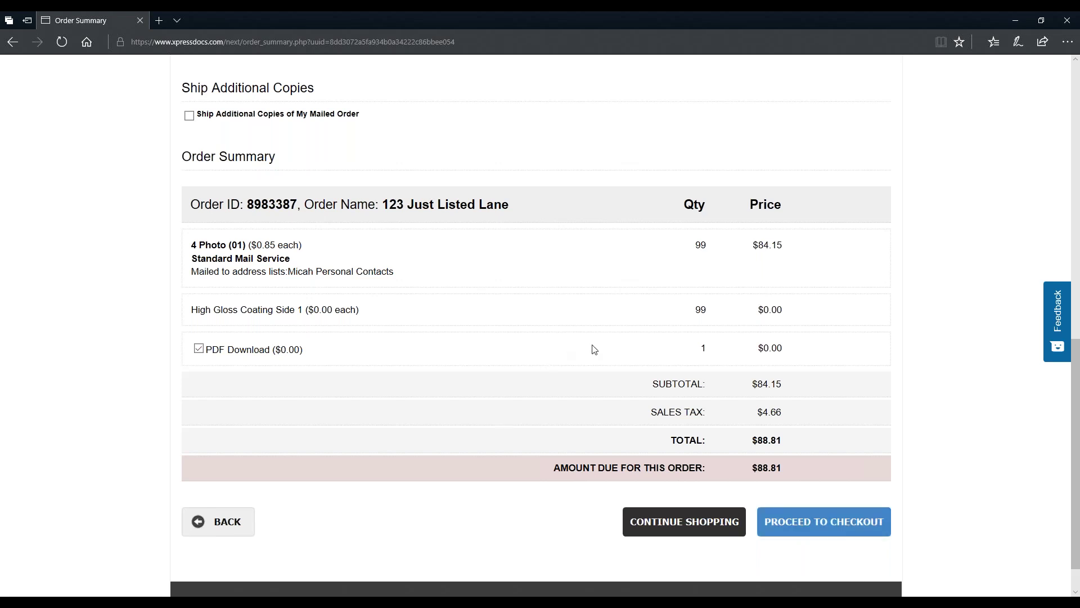
{"action": "left_click", "coordinate": [695, 531]}
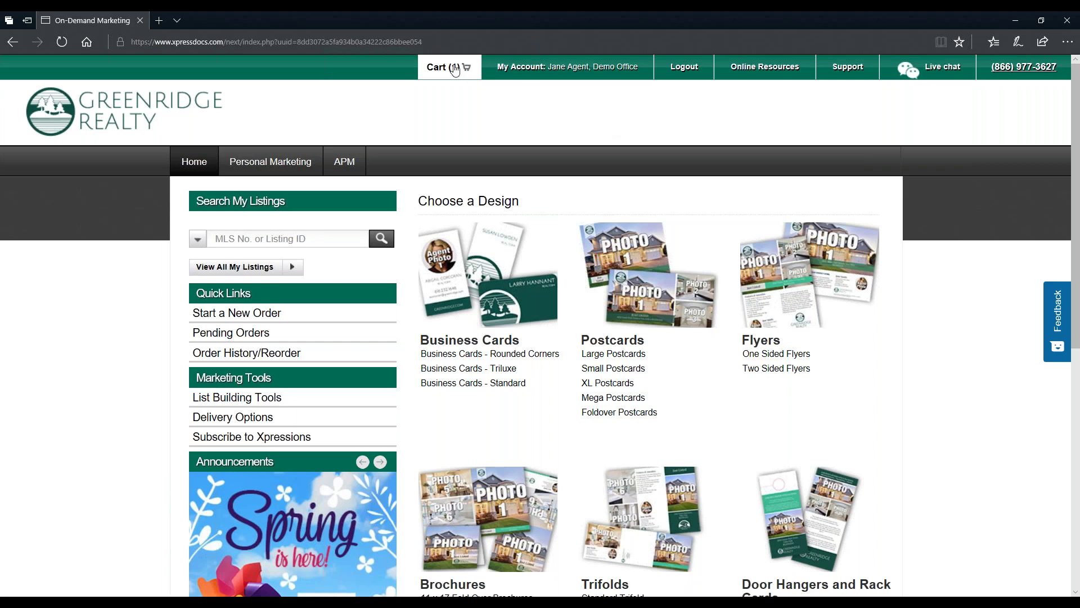
{"action": "mouse_move", "coordinate": [455, 69]}
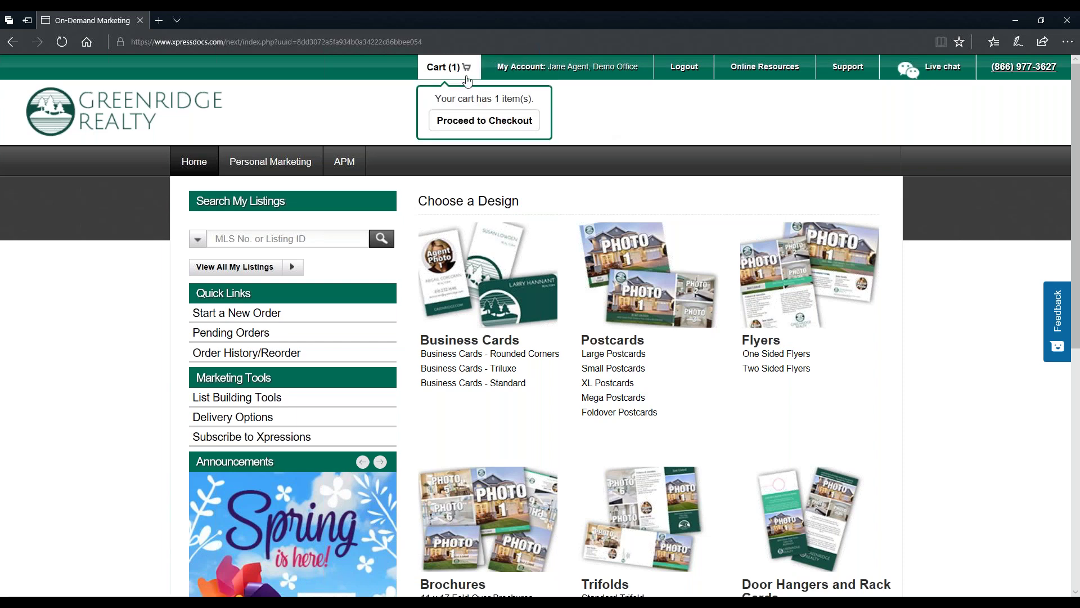
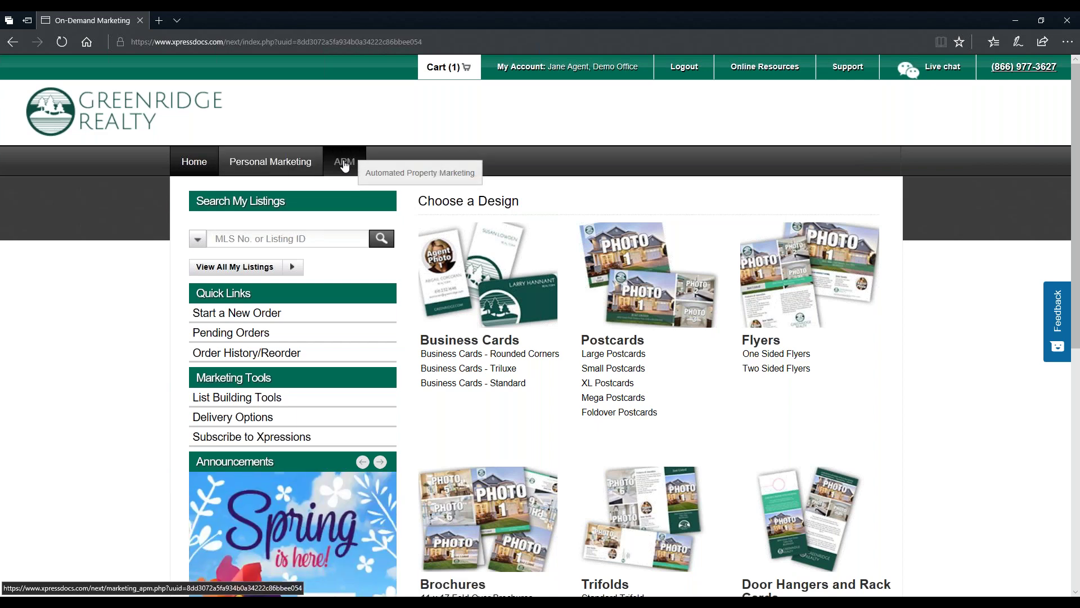
Step: Open the Personal Marketing products and examine the Spring postcard designs and the list of seasonal, recipe, sports and event categories
{"action": "left_click", "coordinate": [291, 167]}
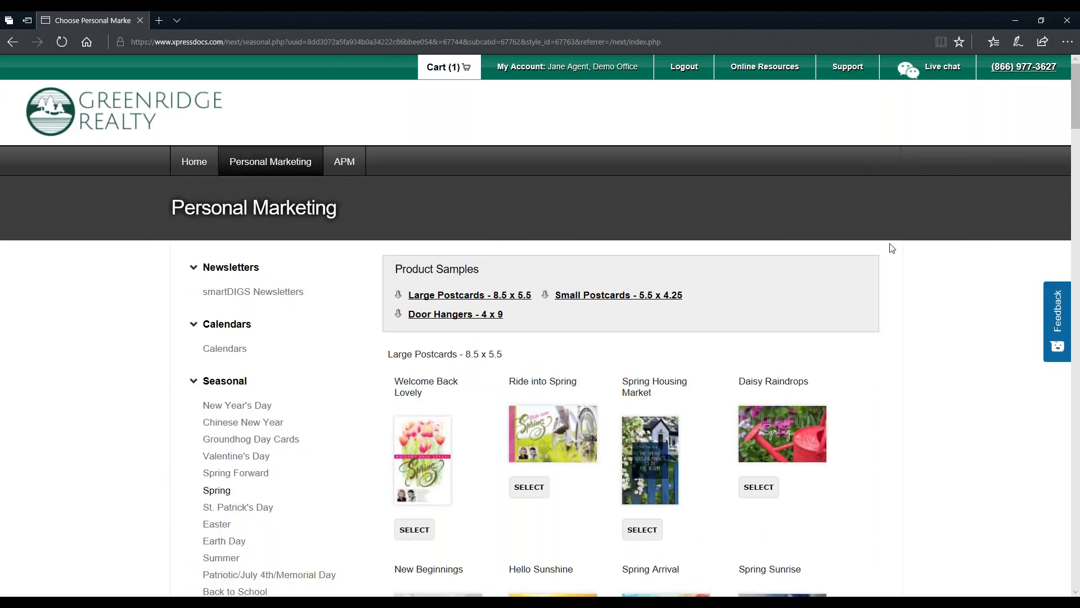
{"action": "scroll", "coordinate": [878, 268], "scroll_direction": "down", "scroll_amount": 2}
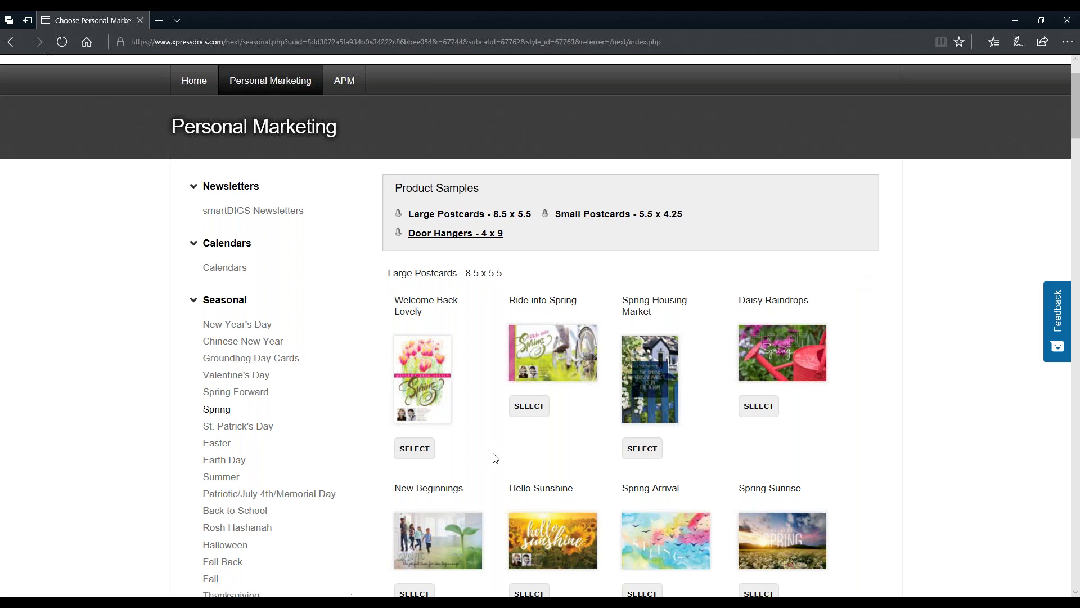
{"action": "scroll", "coordinate": [828, 404], "scroll_direction": "down", "scroll_amount": 3}
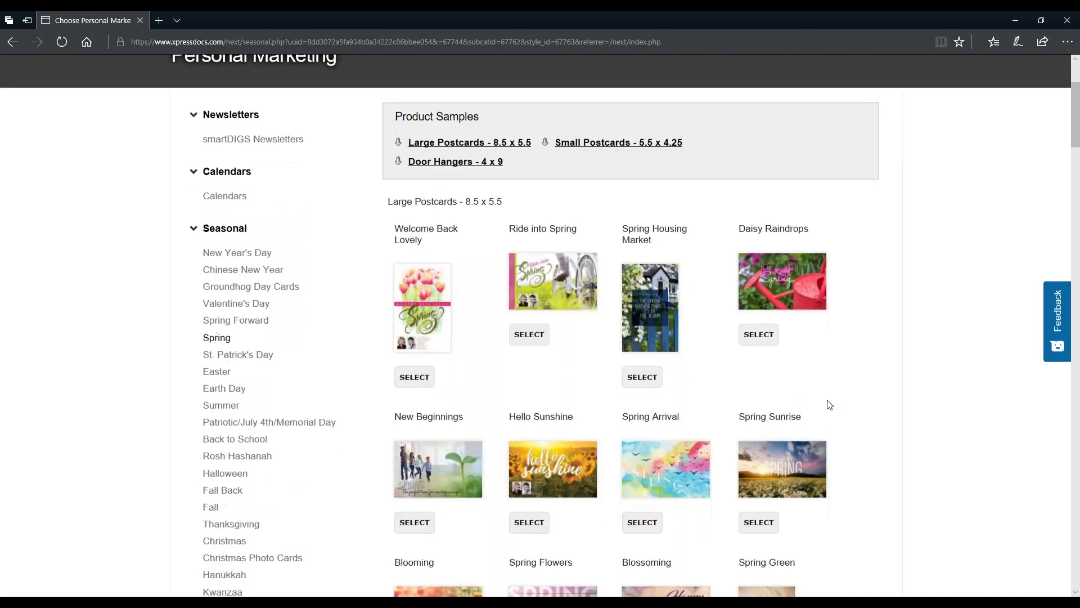
{"action": "scroll", "coordinate": [270, 292], "scroll_direction": "down", "scroll_amount": 3}
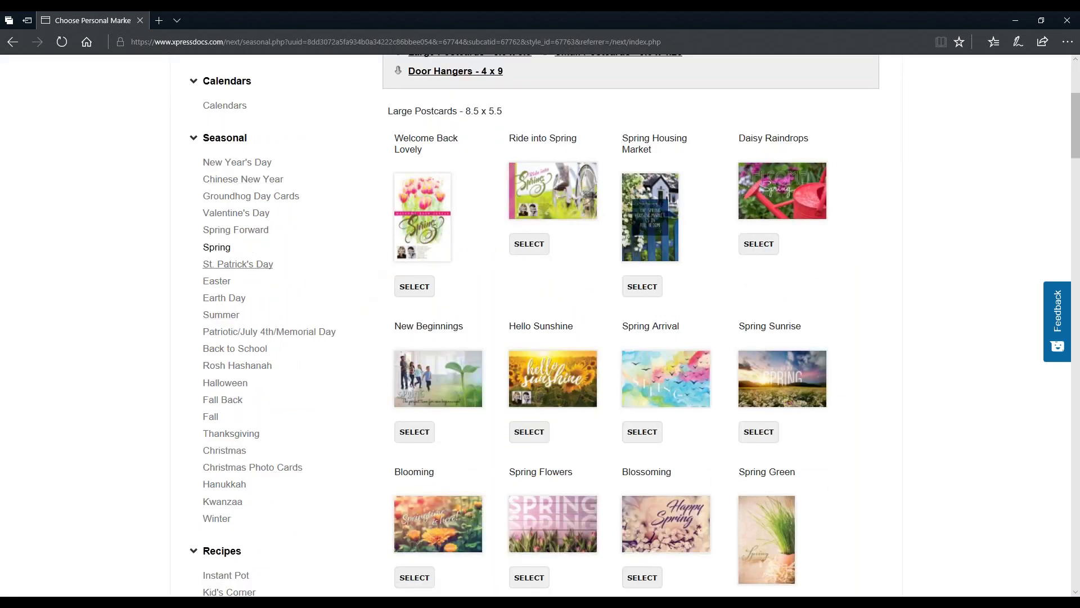
{"action": "scroll", "coordinate": [124, 301], "scroll_direction": "up", "scroll_amount": 3}
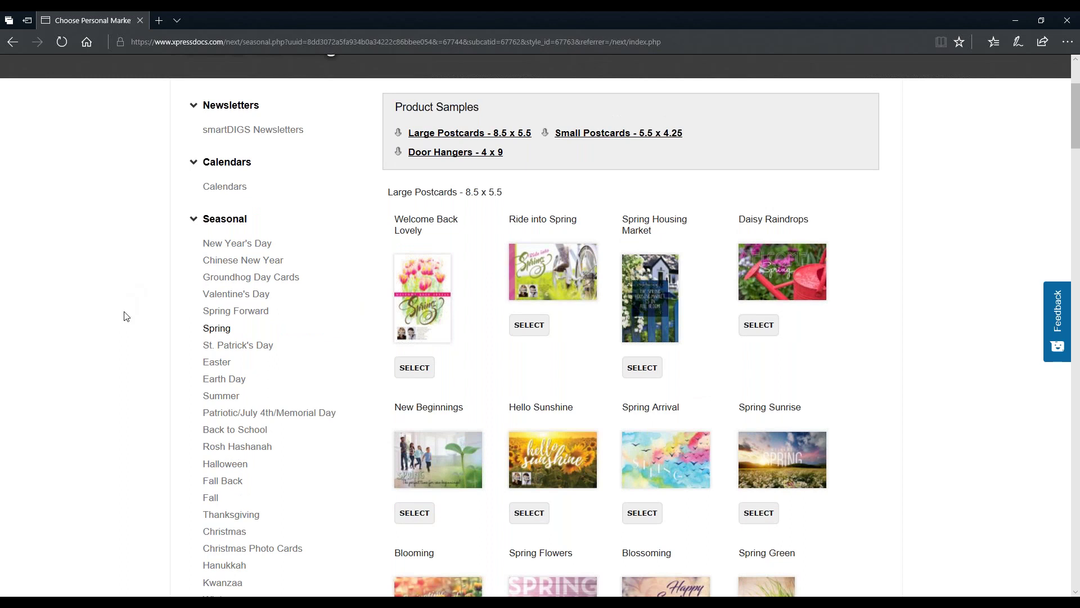
{"action": "scroll", "coordinate": [314, 225], "scroll_direction": "up", "scroll_amount": 3}
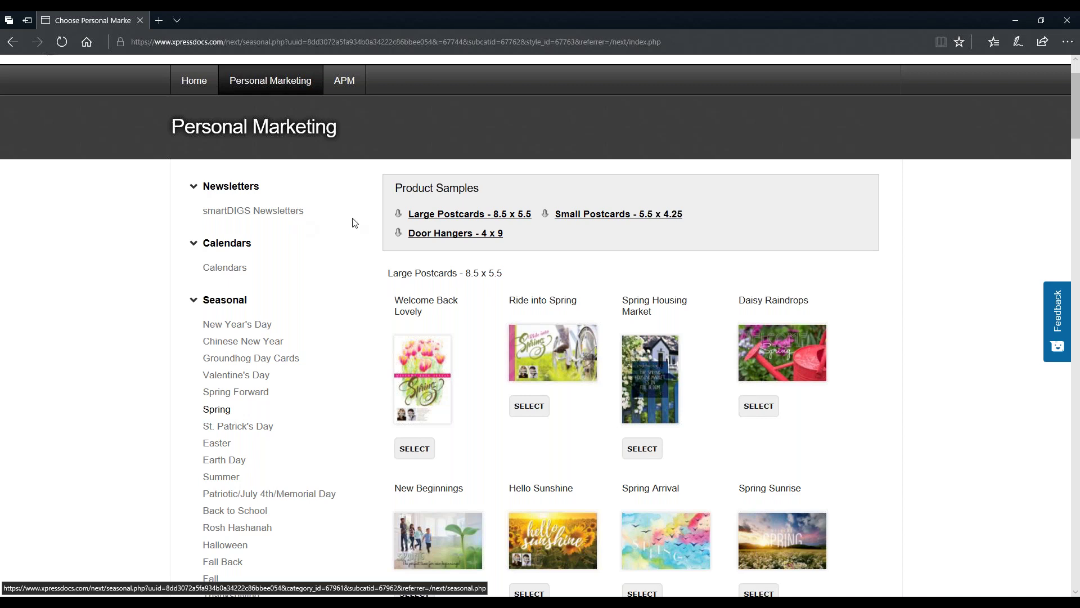
{"action": "scroll", "coordinate": [354, 222], "scroll_direction": "down", "scroll_amount": 3}
{"action": "scroll", "coordinate": [353, 222], "scroll_direction": "down", "scroll_amount": 7}
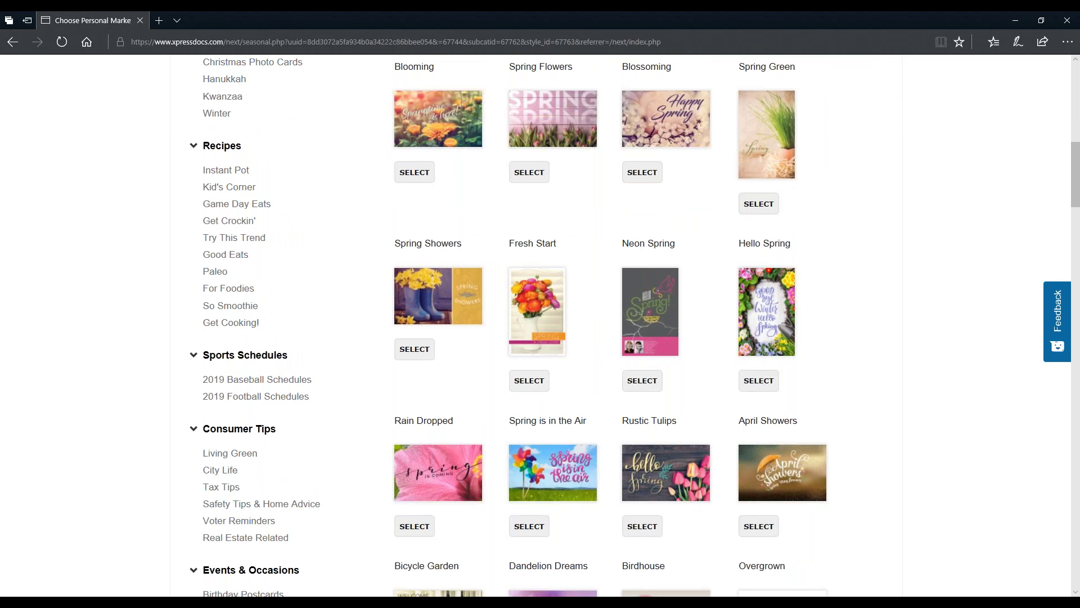
{"action": "scroll", "coordinate": [977, 326], "scroll_direction": "down", "scroll_amount": 4}
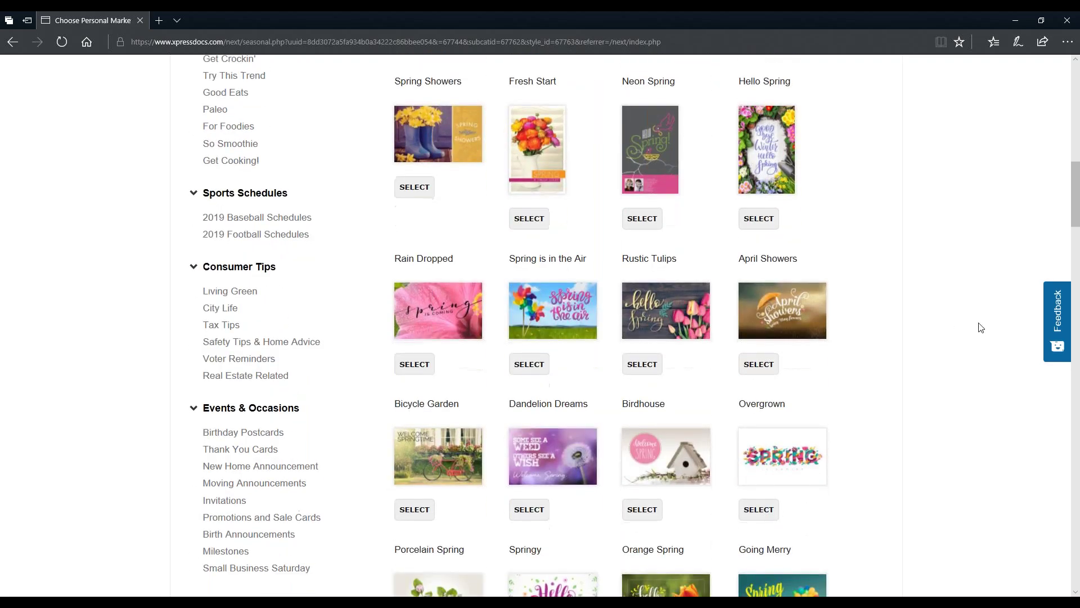
{"action": "scroll", "coordinate": [977, 326], "scroll_direction": "up", "scroll_amount": 15}
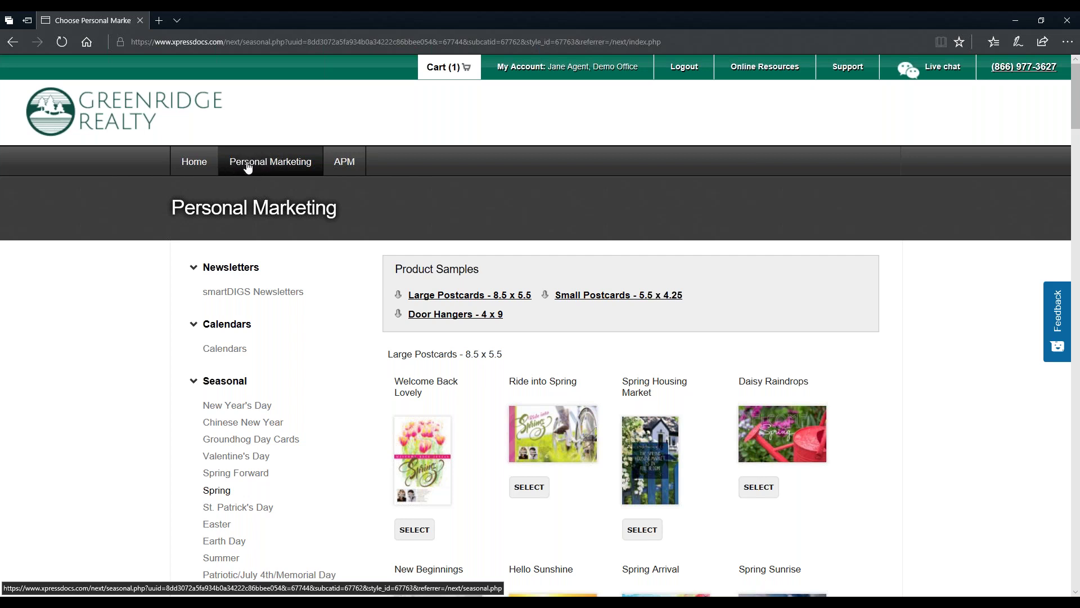
Step: Open the Automated Property Marketing overview and read its key features, first-time user advice and How it Works section
{"action": "left_click", "coordinate": [347, 165]}
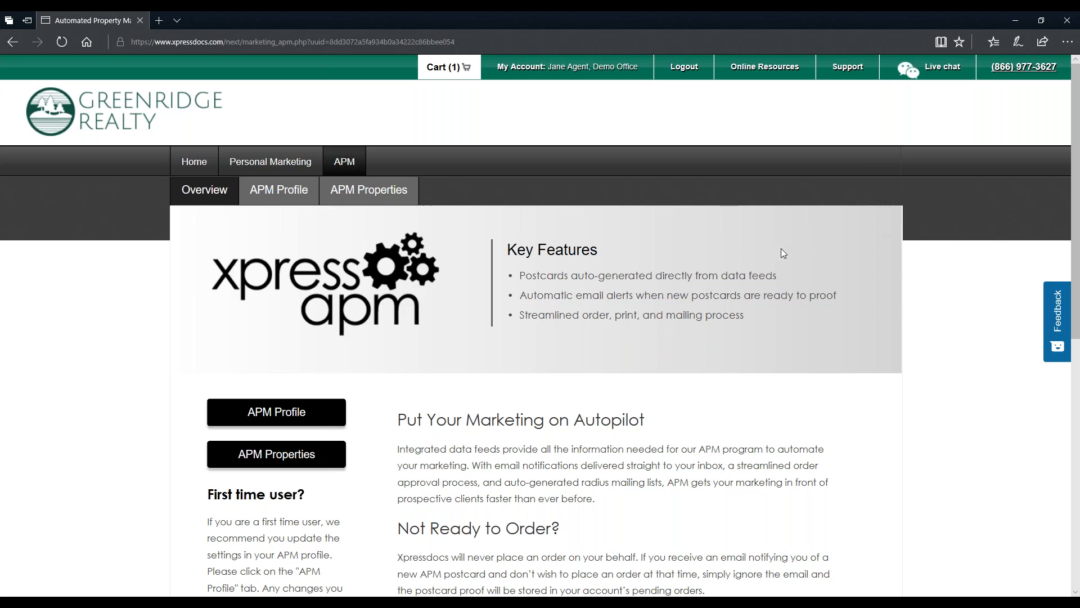
{"action": "scroll", "coordinate": [781, 248], "scroll_direction": "down", "scroll_amount": 5}
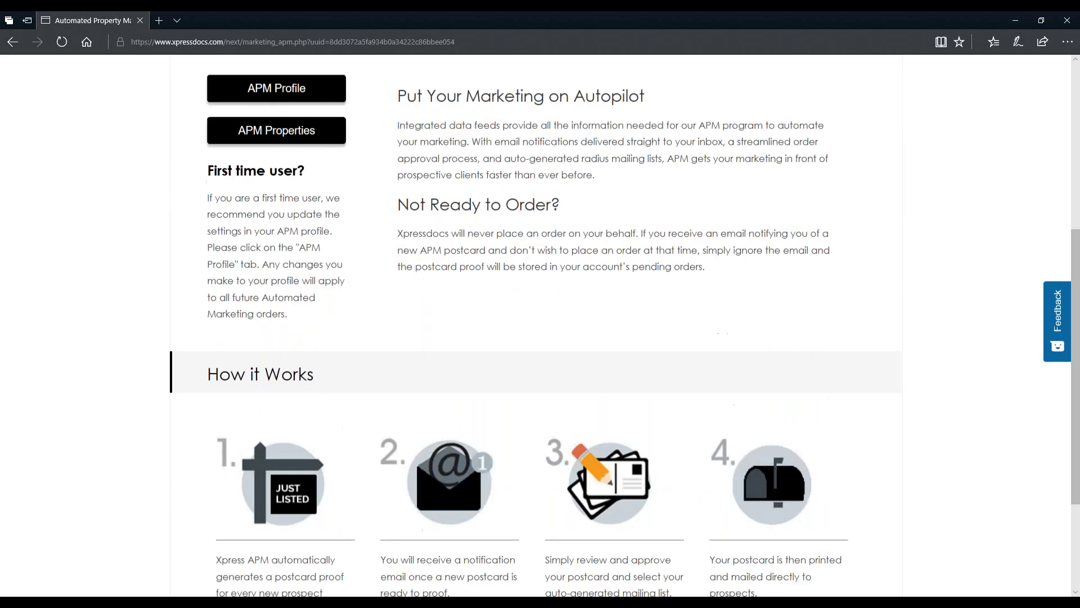
{"action": "scroll", "coordinate": [540, 322], "scroll_direction": "down", "scroll_amount": 3}
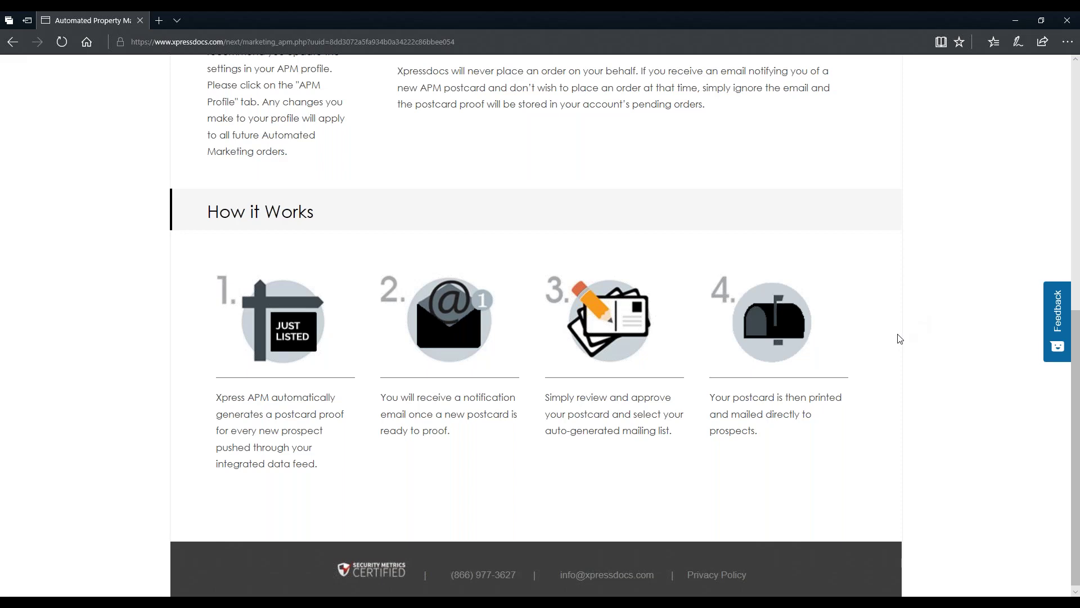
{"action": "scroll", "coordinate": [901, 341], "scroll_direction": "up", "scroll_amount": 3}
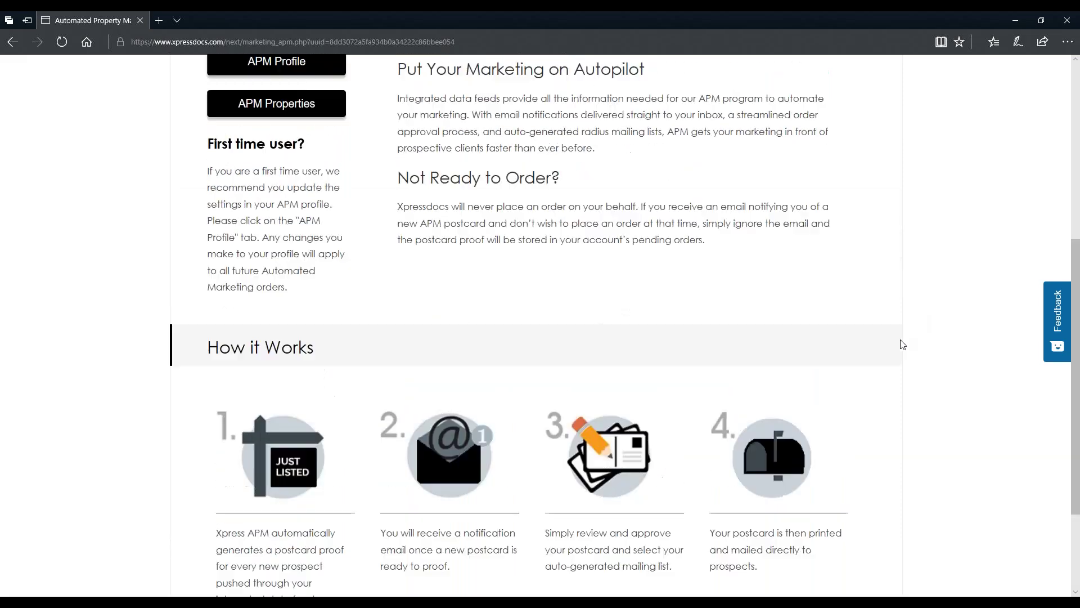
{"action": "scroll", "coordinate": [902, 345], "scroll_direction": "up", "scroll_amount": 3}
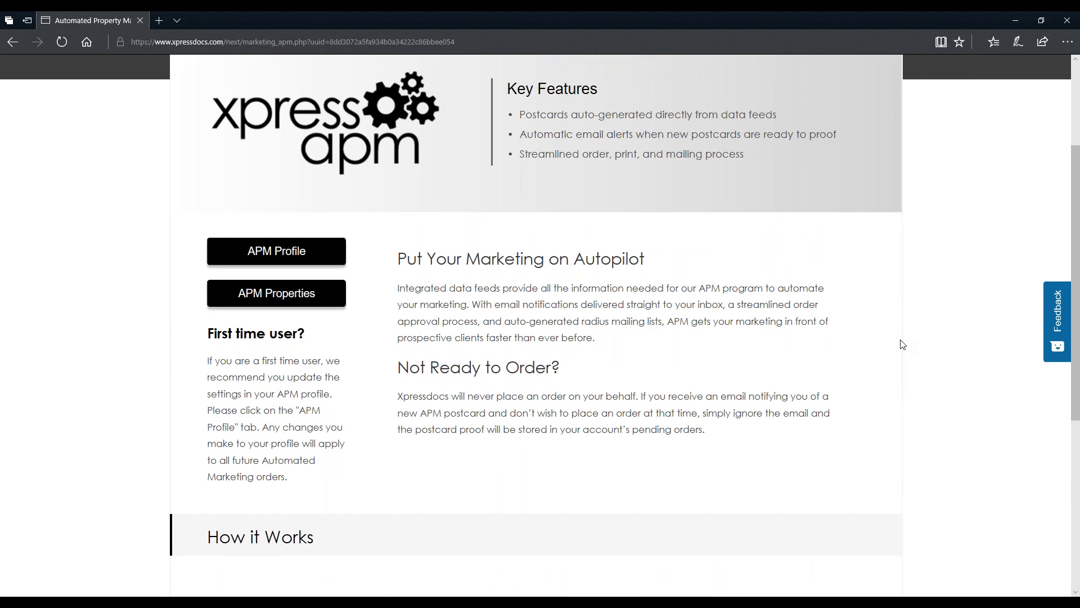
{"action": "scroll", "coordinate": [903, 344], "scroll_direction": "up", "scroll_amount": 2}
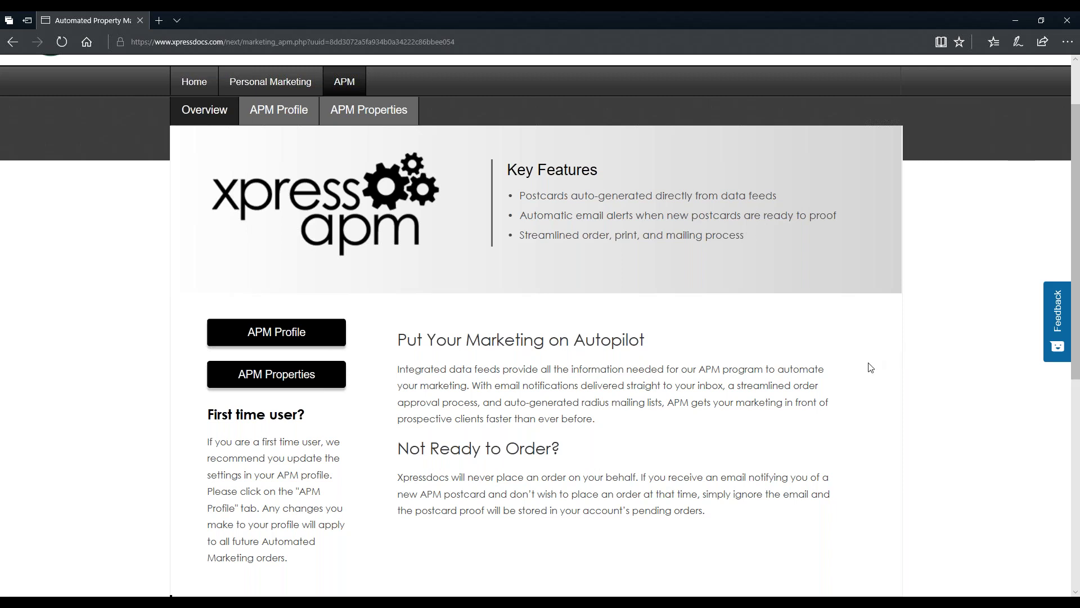
{"action": "scroll", "coordinate": [789, 357], "scroll_direction": "up", "scroll_amount": 1}
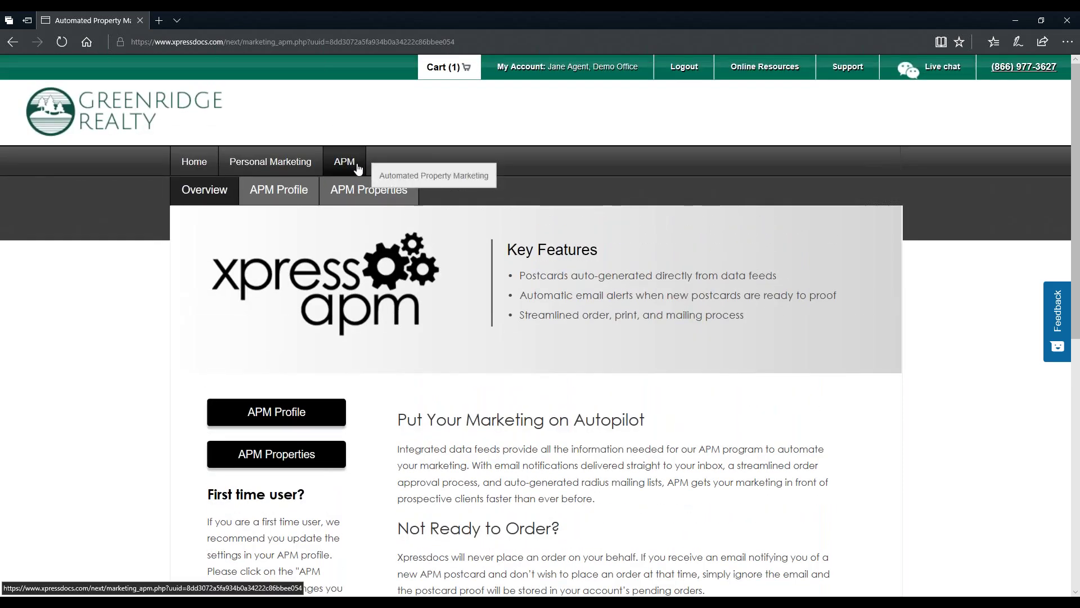
{"action": "scroll", "coordinate": [296, 337], "scroll_direction": "down", "scroll_amount": 1}
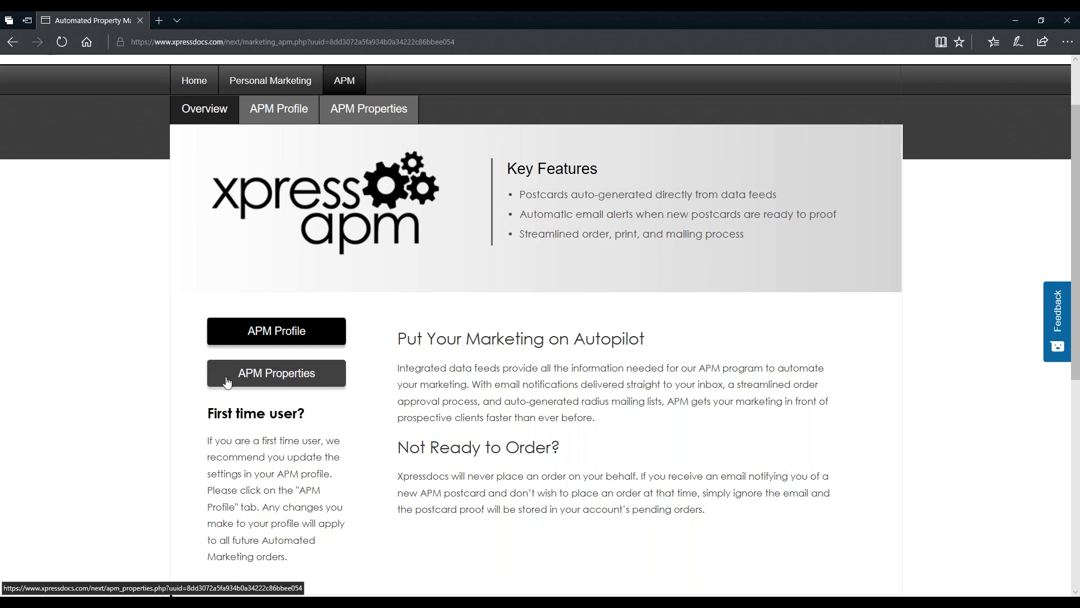
Step: Open the APM Profile and examine the contact info, headshots, Just Listed and Just Sold templates, Dynamic Radius List and default QR code preferences
{"action": "left_click", "coordinate": [315, 339]}
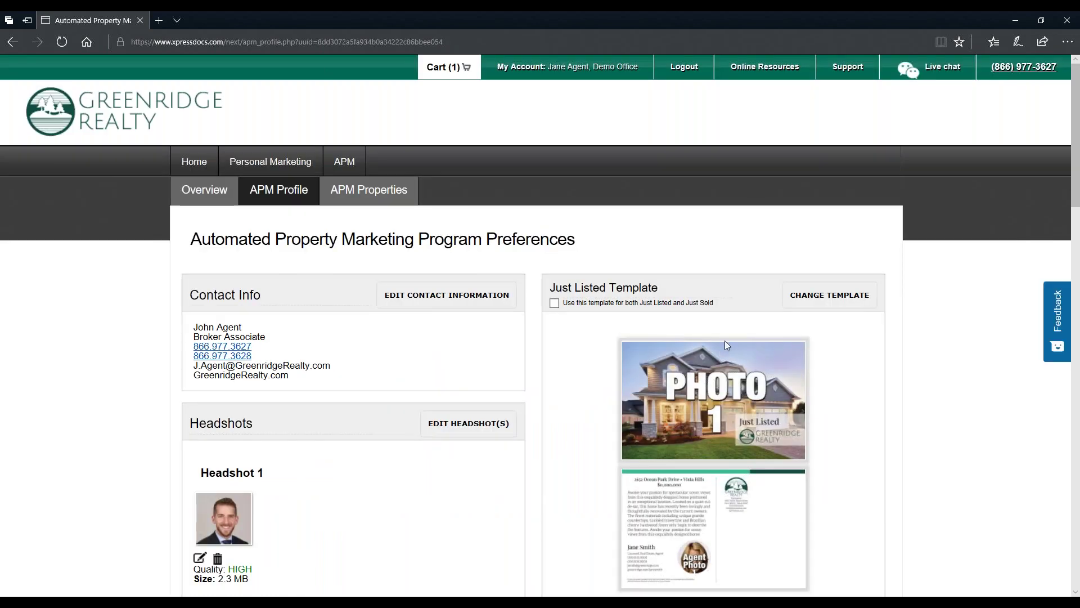
{"action": "scroll", "coordinate": [774, 232], "scroll_direction": "down", "scroll_amount": 3}
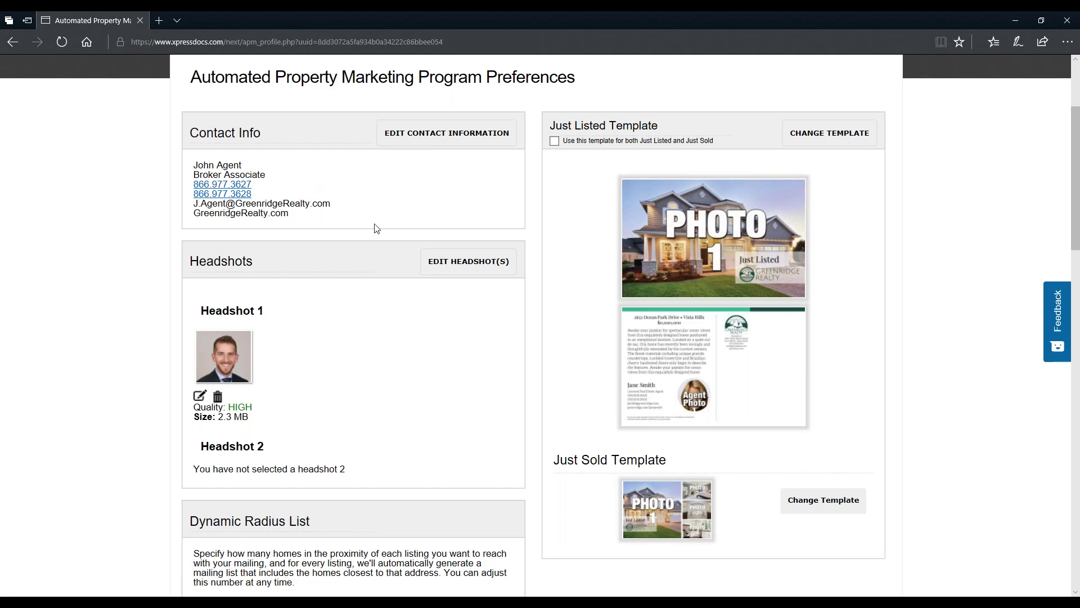
{"action": "scroll", "coordinate": [374, 228], "scroll_direction": "down", "scroll_amount": 4}
{"action": "scroll", "coordinate": [377, 227], "scroll_direction": "down", "scroll_amount": 1}
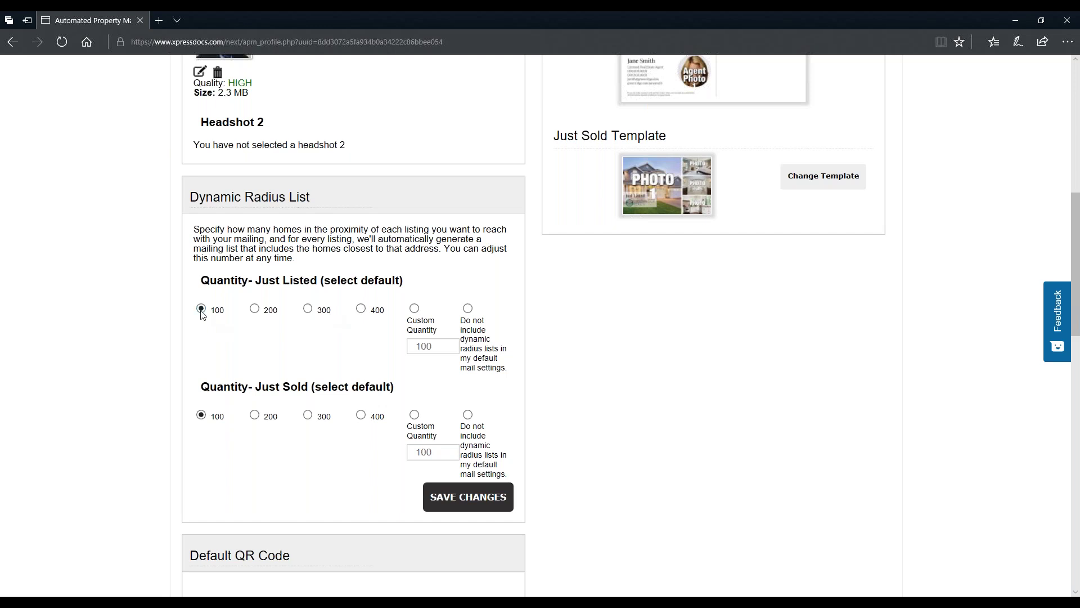
{"action": "scroll", "coordinate": [973, 312], "scroll_direction": "up", "scroll_amount": 2}
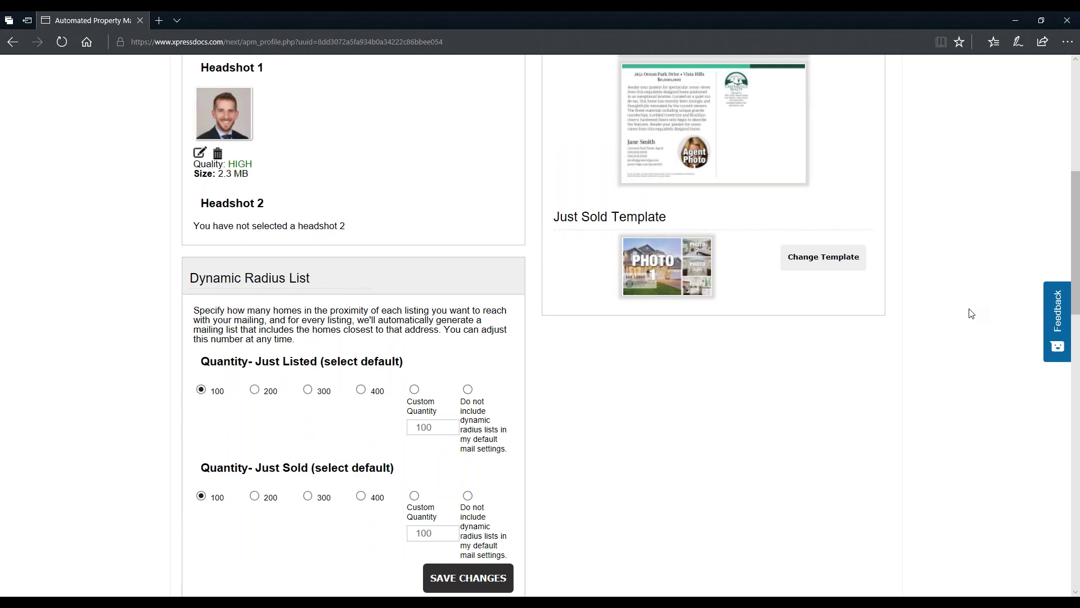
{"action": "scroll", "coordinate": [972, 314], "scroll_direction": "down", "scroll_amount": 5}
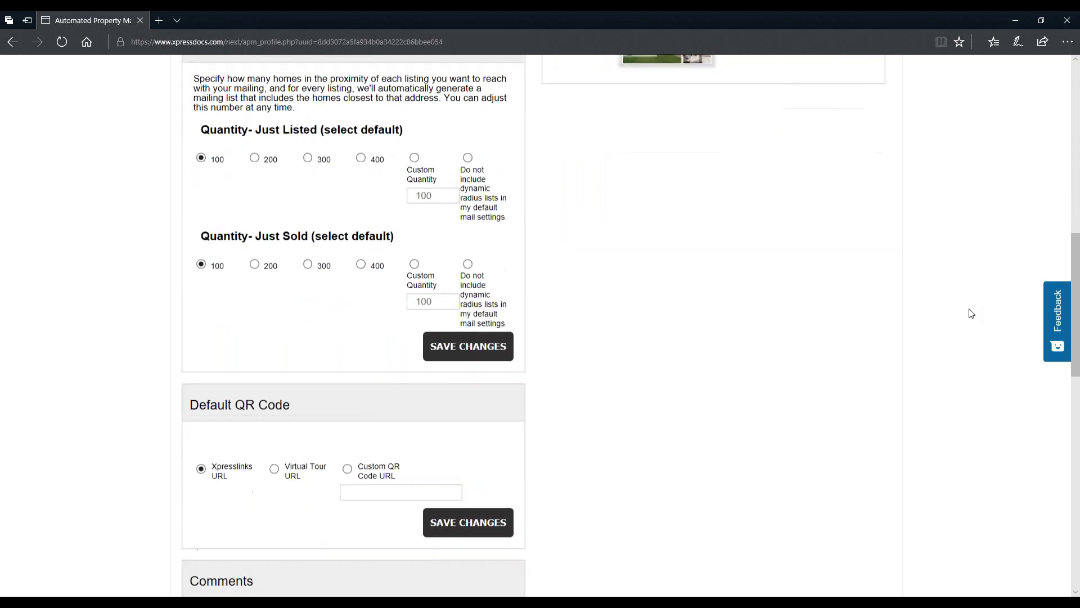
{"action": "scroll", "coordinate": [889, 281], "scroll_direction": "up", "scroll_amount": 2}
{"action": "scroll", "coordinate": [889, 281], "scroll_direction": "up", "scroll_amount": 7}
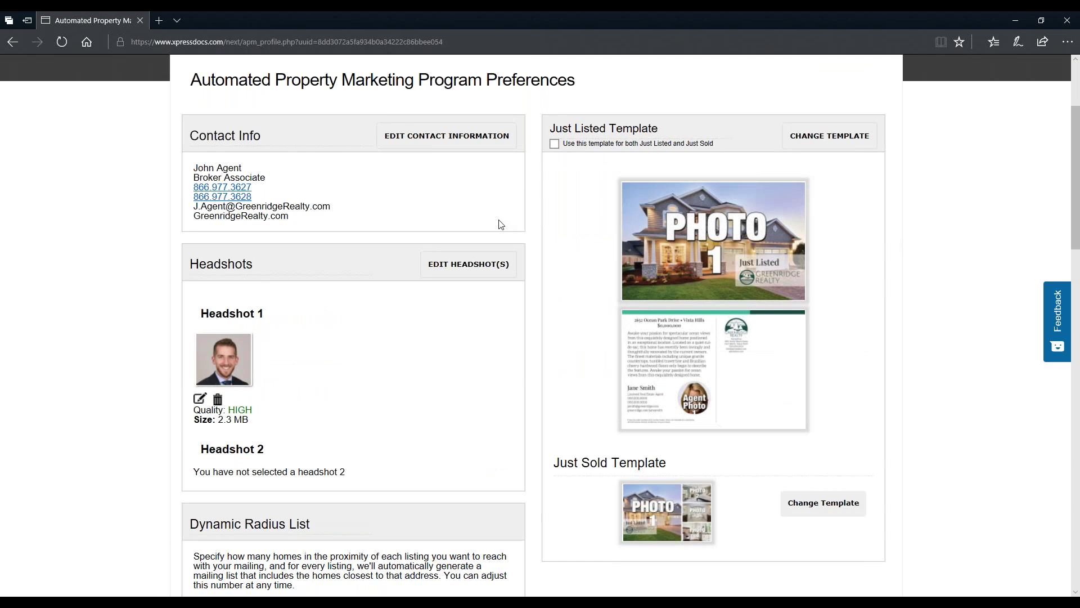
Step: Check the APM Profile's comments, order options, mailing list preferences and subscription terms, and return to the home page
{"action": "scroll", "coordinate": [501, 235], "scroll_direction": "down", "scroll_amount": 15}
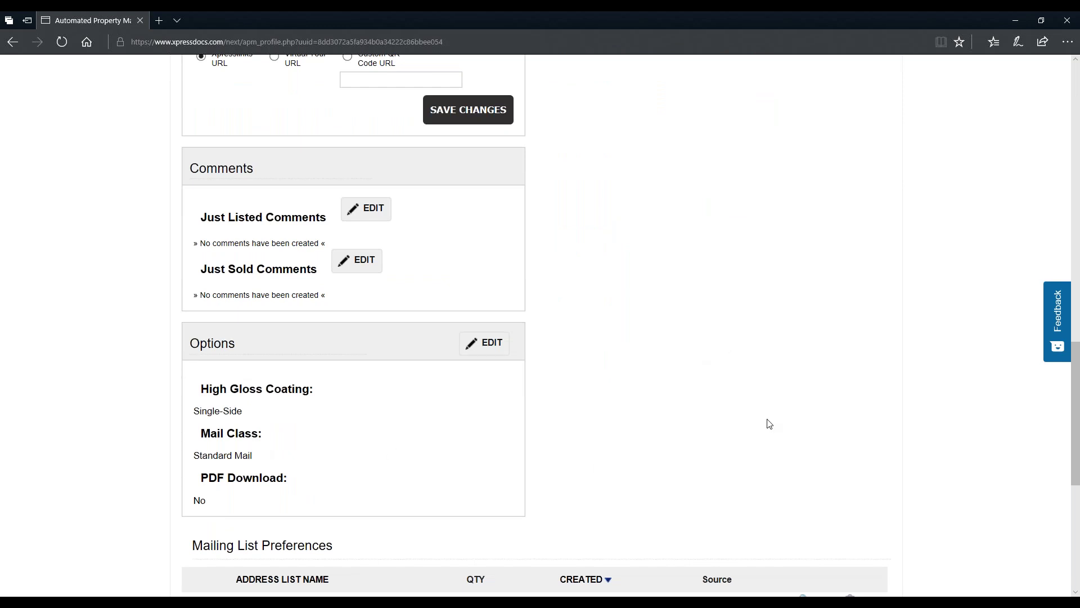
{"action": "scroll", "coordinate": [799, 428], "scroll_direction": "down", "scroll_amount": 5}
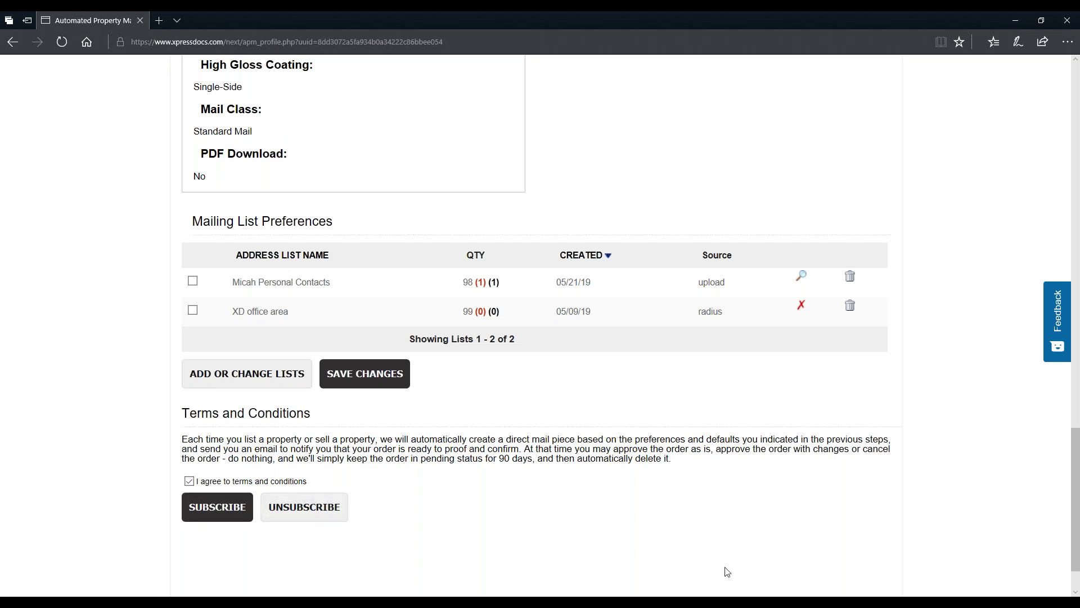
{"action": "scroll", "coordinate": [726, 571], "scroll_direction": "up", "scroll_amount": 15}
{"action": "left_click_drag", "start_coordinate": [1078, 272], "coordinate": [1076, 79]}
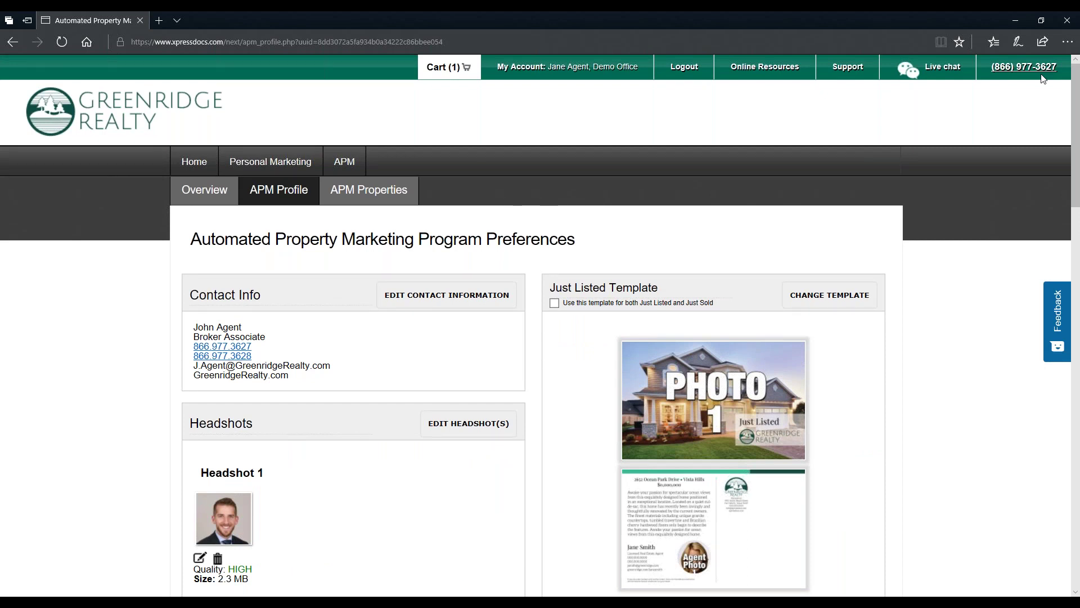
{"action": "left_click", "coordinate": [206, 164]}
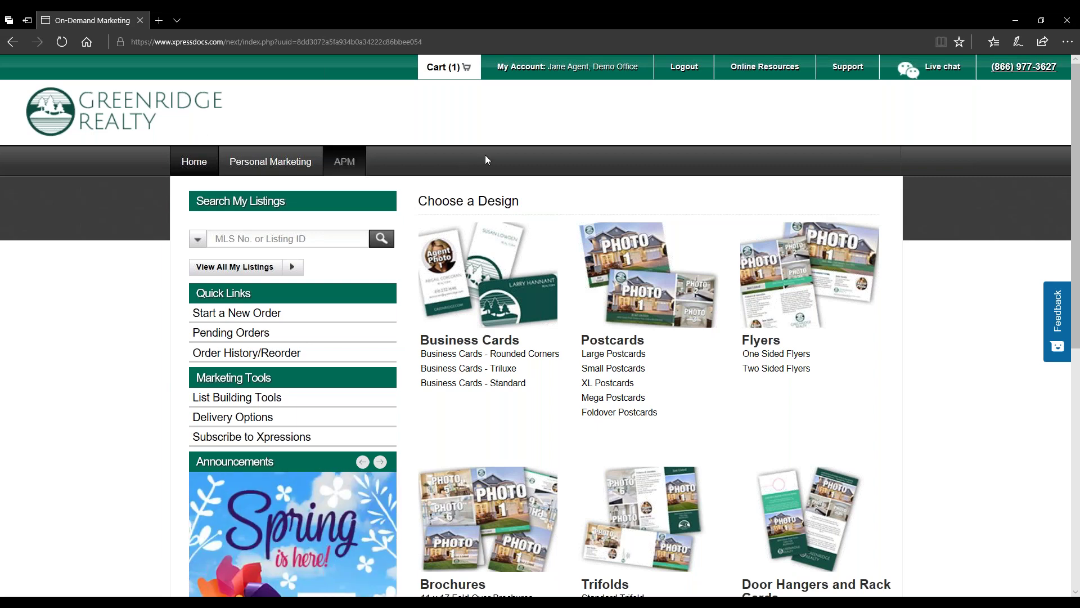
Step: Open Manage Address Lists from the account page, examine the list options and the uploaded Personal Contacts list's quantity, and return to the home page
{"action": "left_click", "coordinate": [573, 70]}
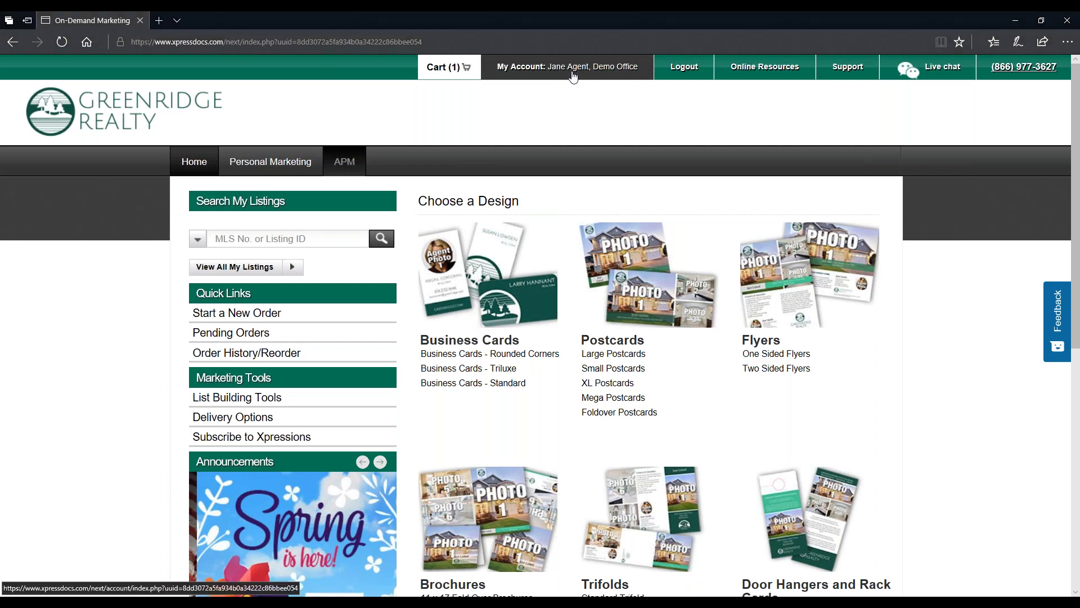
{"action": "scroll", "coordinate": [766, 161], "scroll_direction": "down", "scroll_amount": 5}
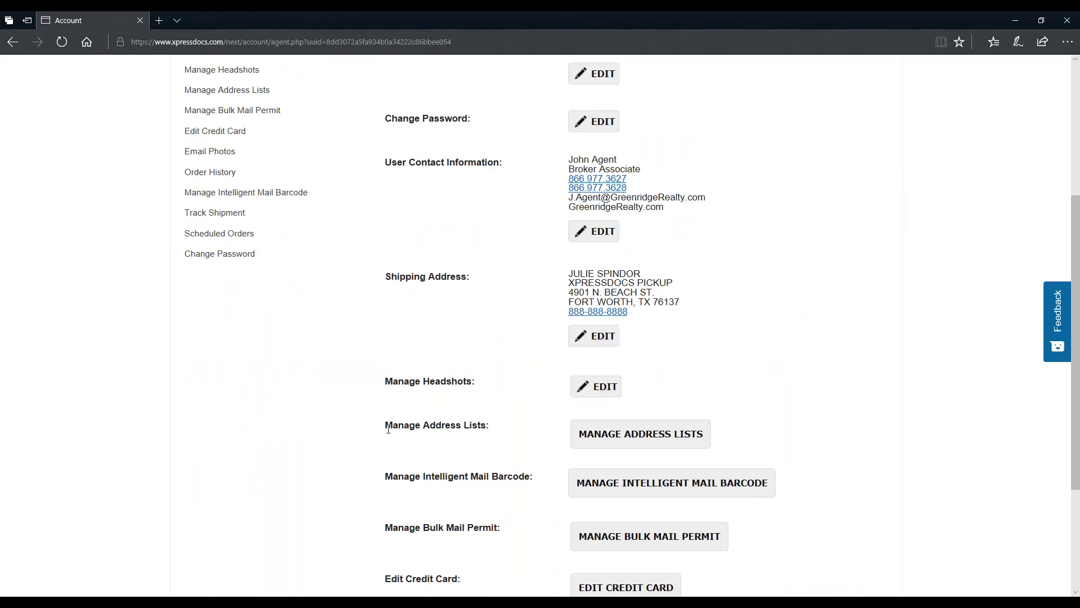
{"action": "left_click", "coordinate": [632, 441]}
{"action": "scroll", "coordinate": [936, 416], "scroll_direction": "down", "scroll_amount": 2}
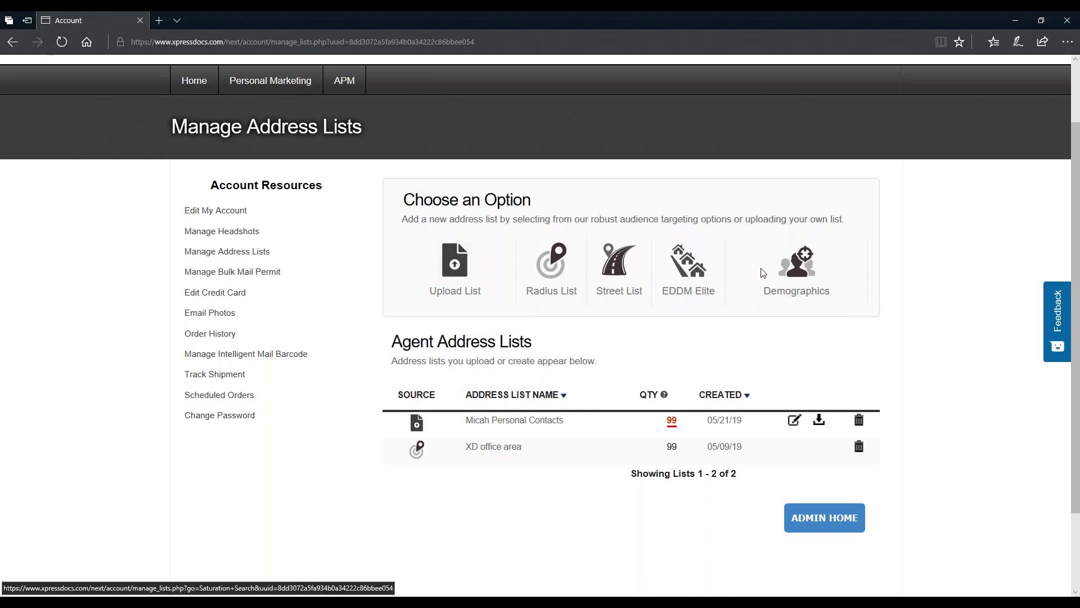
{"action": "scroll", "coordinate": [924, 355], "scroll_direction": "down", "scroll_amount": 2}
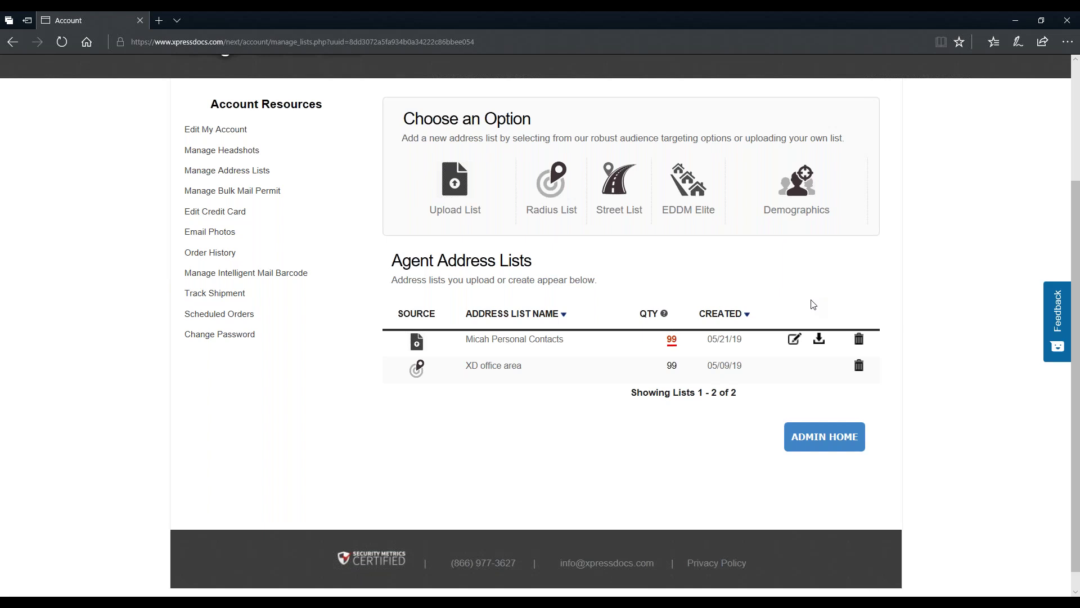
{"action": "left_click", "coordinate": [671, 338]}
{"action": "scroll", "coordinate": [338, 225], "scroll_direction": "up", "scroll_amount": 3}
{"action": "left_click", "coordinate": [195, 163]}
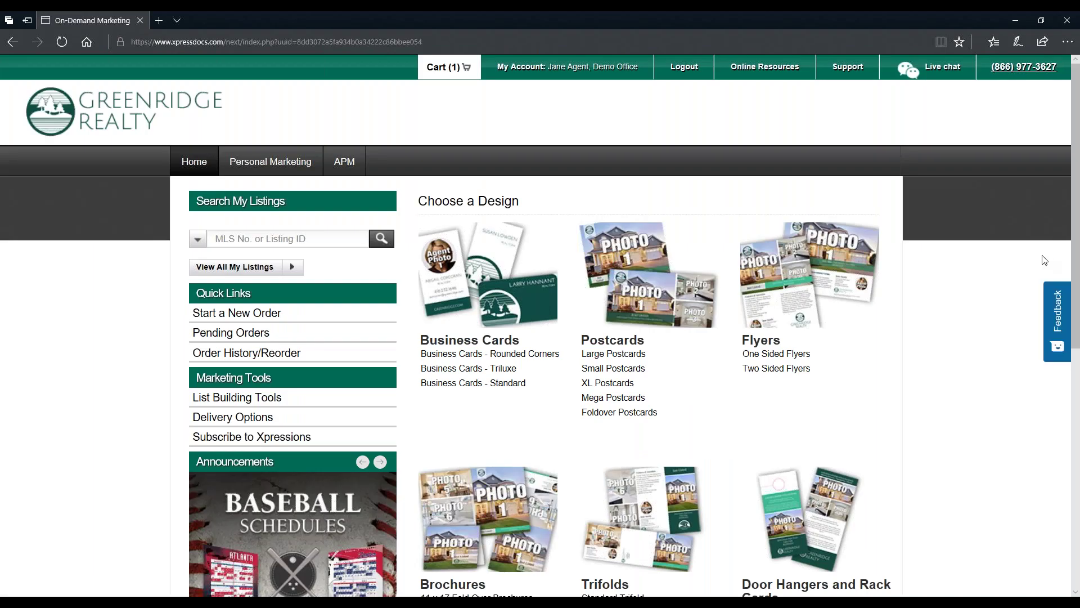
Step: Look over the home page's quick links, marketing tools, listing search choices and product design categories
{"action": "scroll", "coordinate": [1043, 258], "scroll_direction": "down", "scroll_amount": 2}
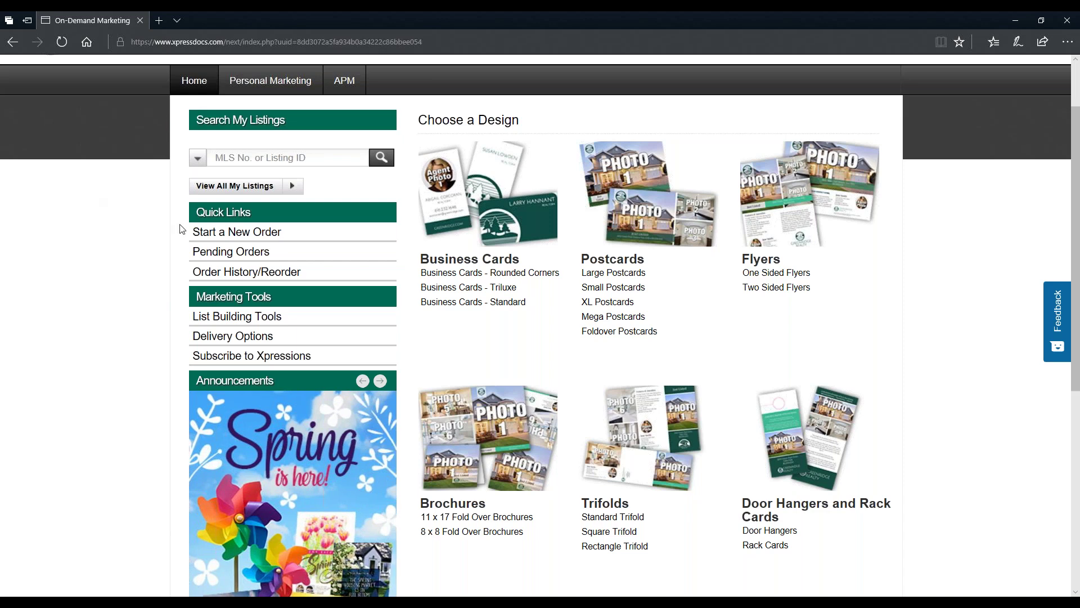
{"action": "scroll", "coordinate": [181, 229], "scroll_direction": "up", "scroll_amount": 2}
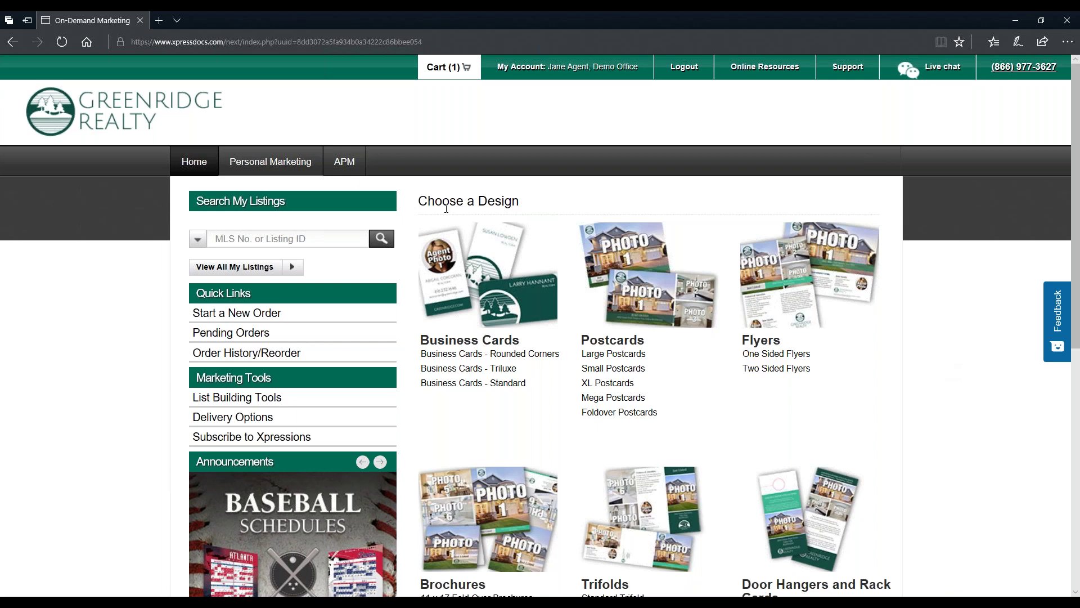
{"action": "left_click", "coordinate": [198, 238]}
{"action": "left_click", "coordinate": [197, 239]}
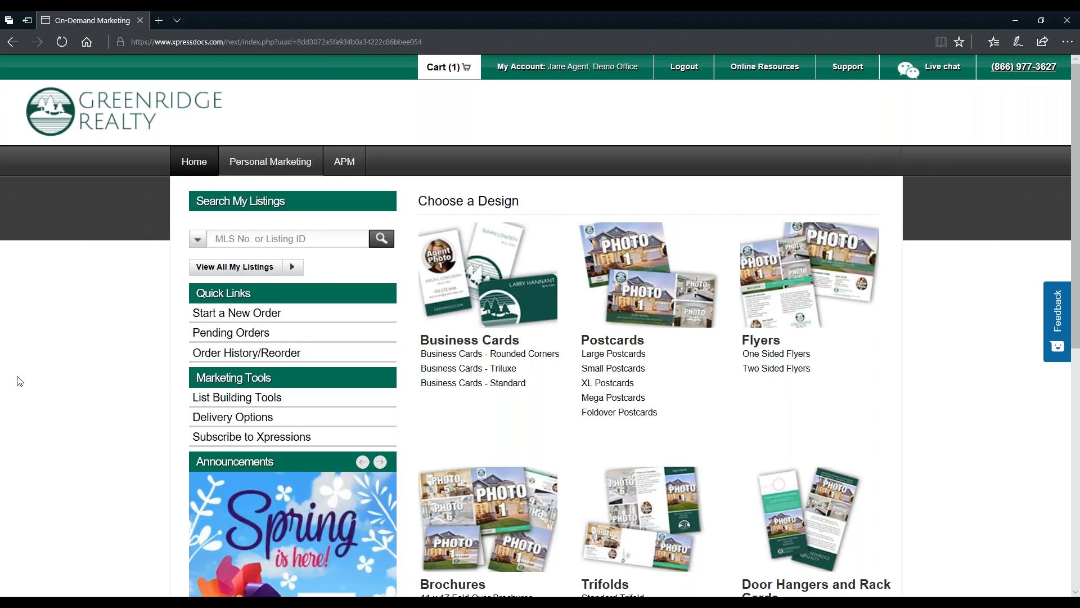
{"action": "scroll", "coordinate": [894, 400], "scroll_direction": "down", "scroll_amount": 3}
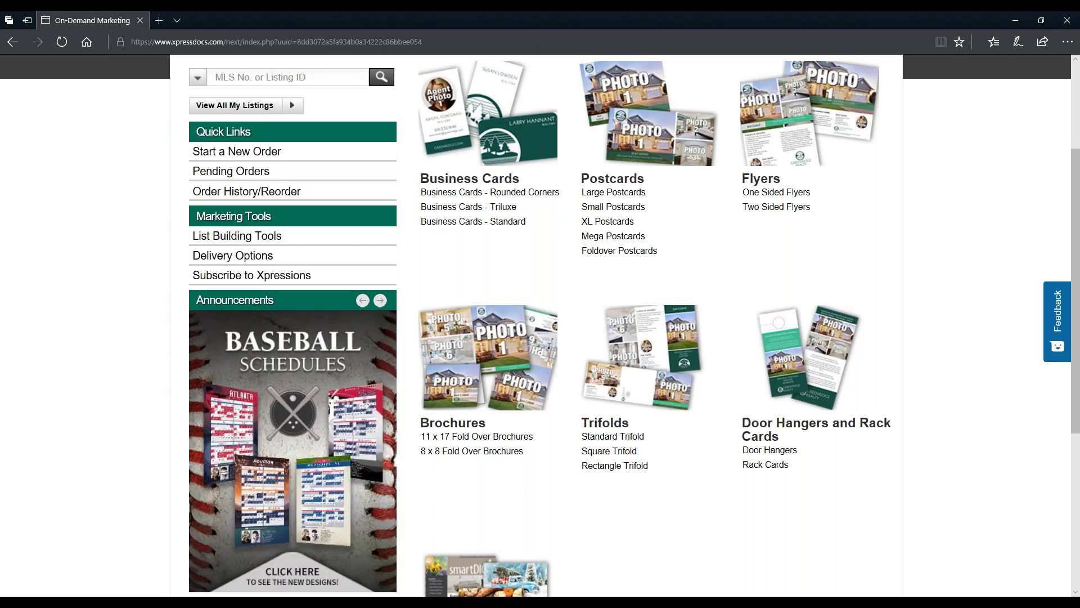
{"action": "scroll", "coordinate": [957, 276], "scroll_direction": "up", "scroll_amount": 1}
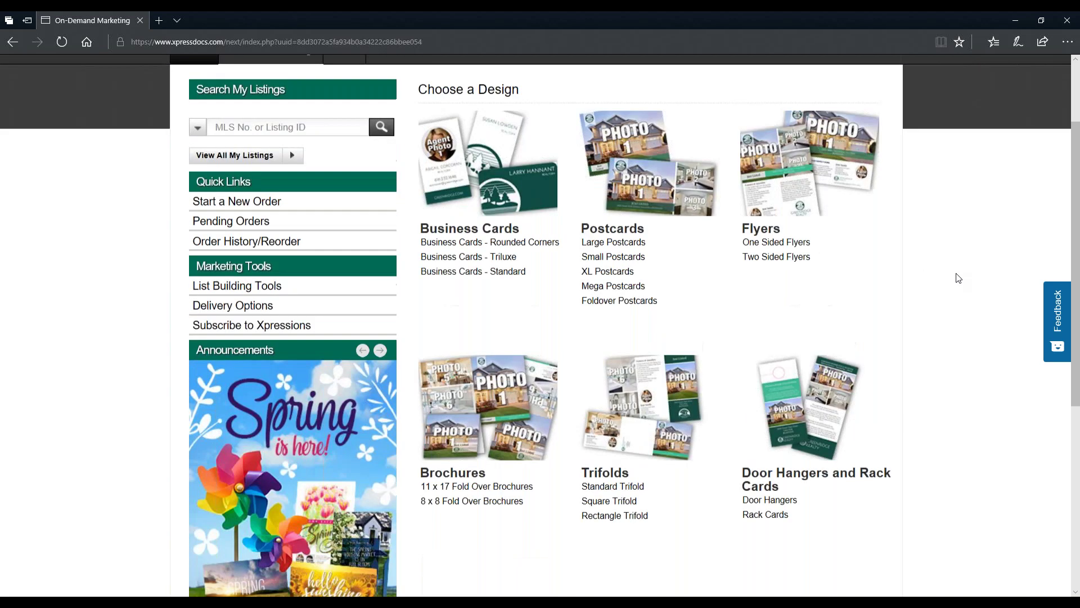
{"action": "scroll", "coordinate": [959, 278], "scroll_direction": "up", "scroll_amount": 2}
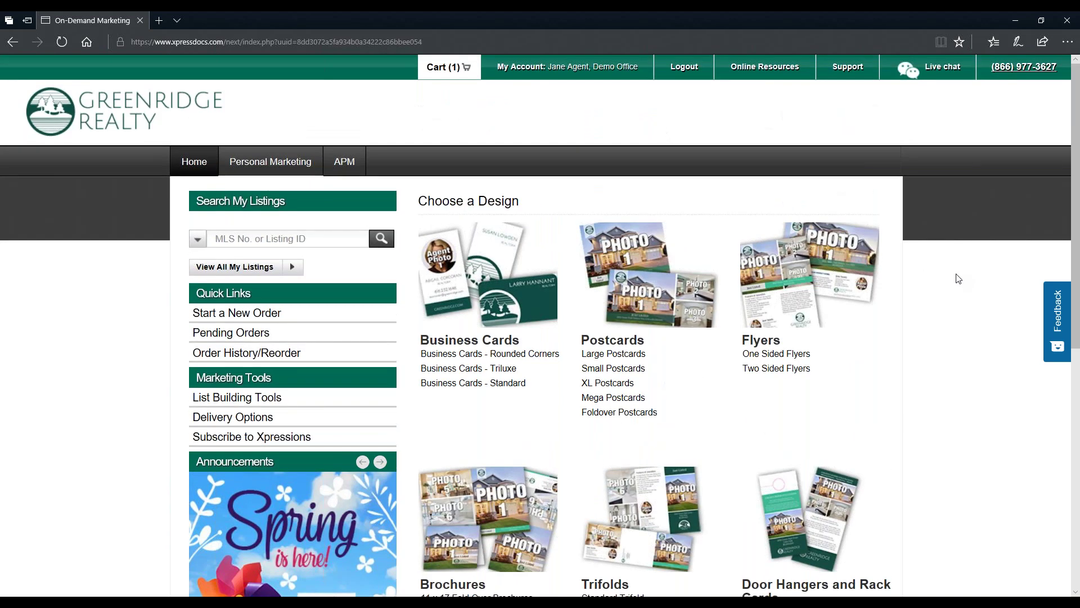